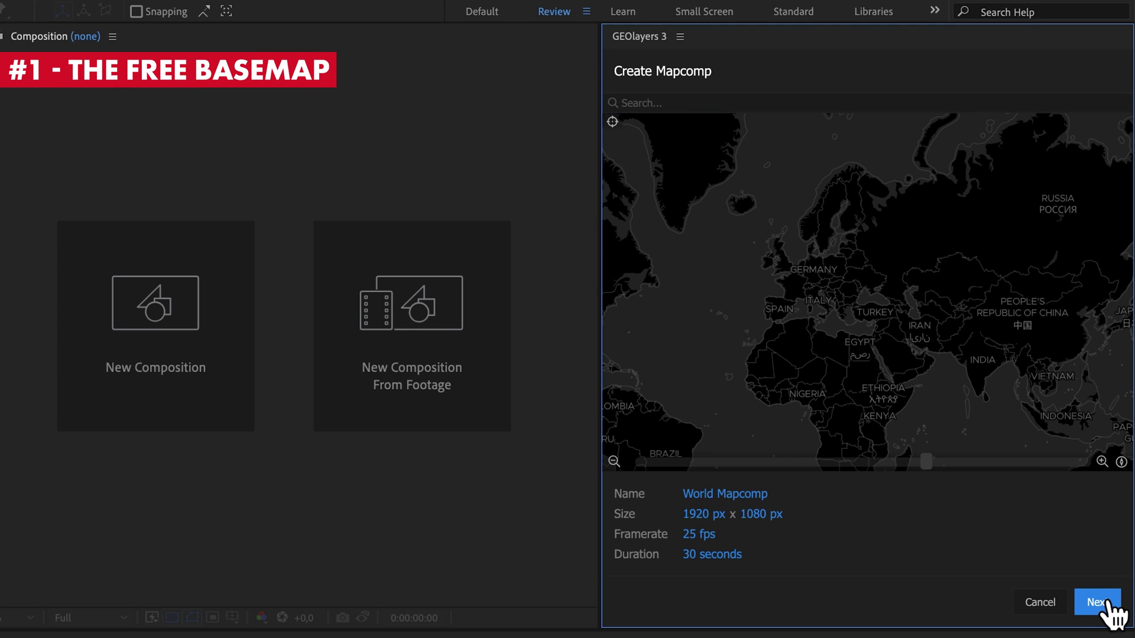
Give the new World Mapcomp the Universal Raster satellite basemap, then open the GEOlayers Preferences
click(1100, 603)
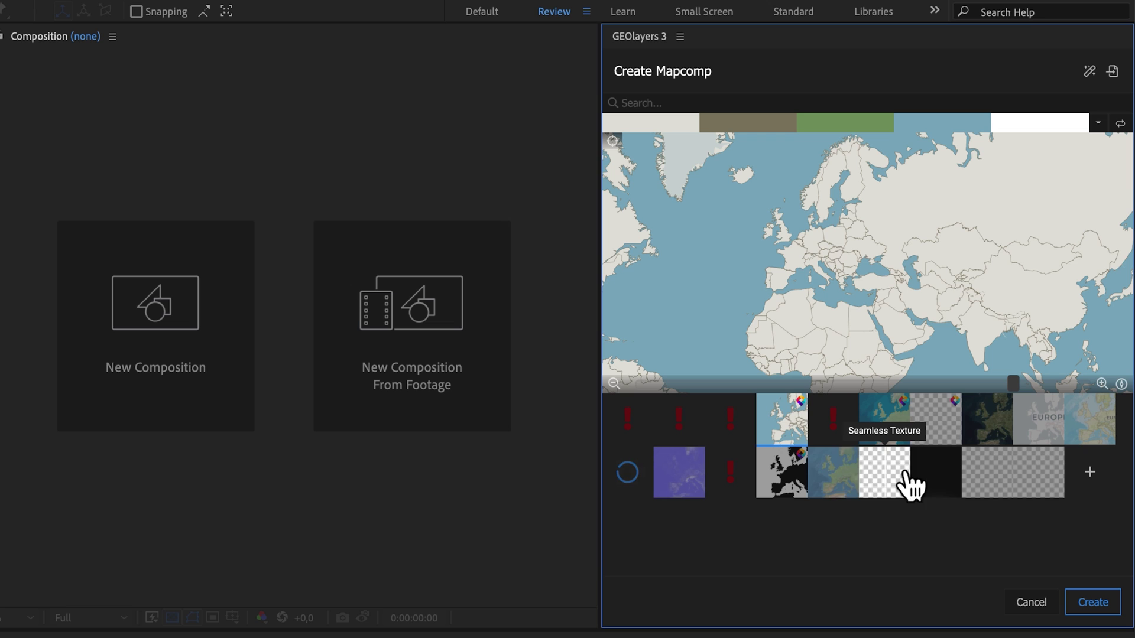
click(837, 478)
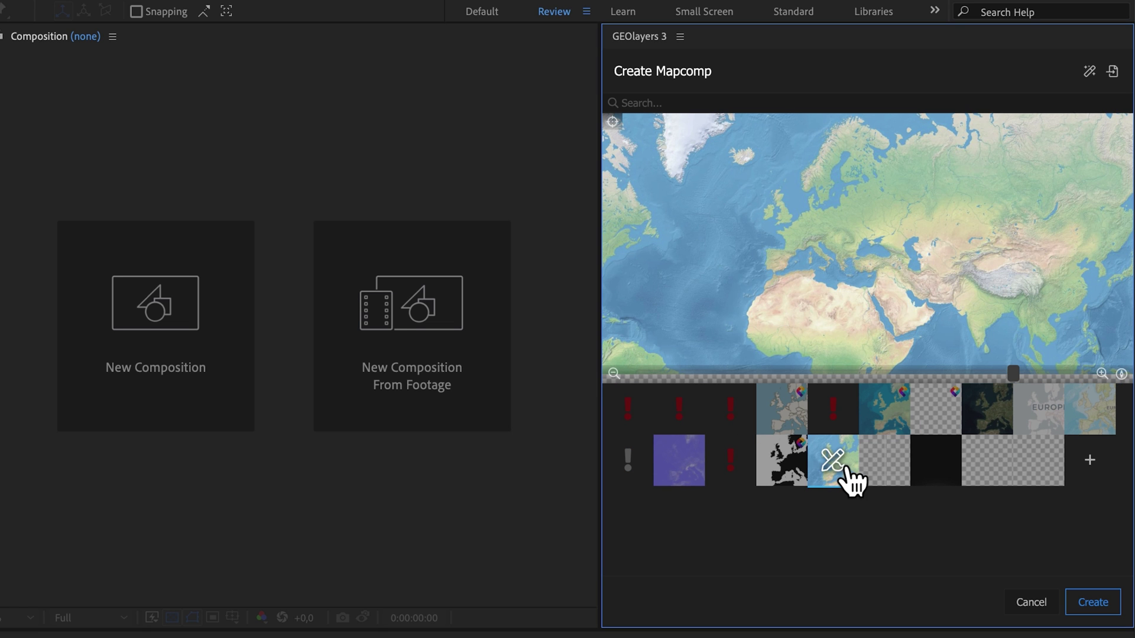
click(681, 38)
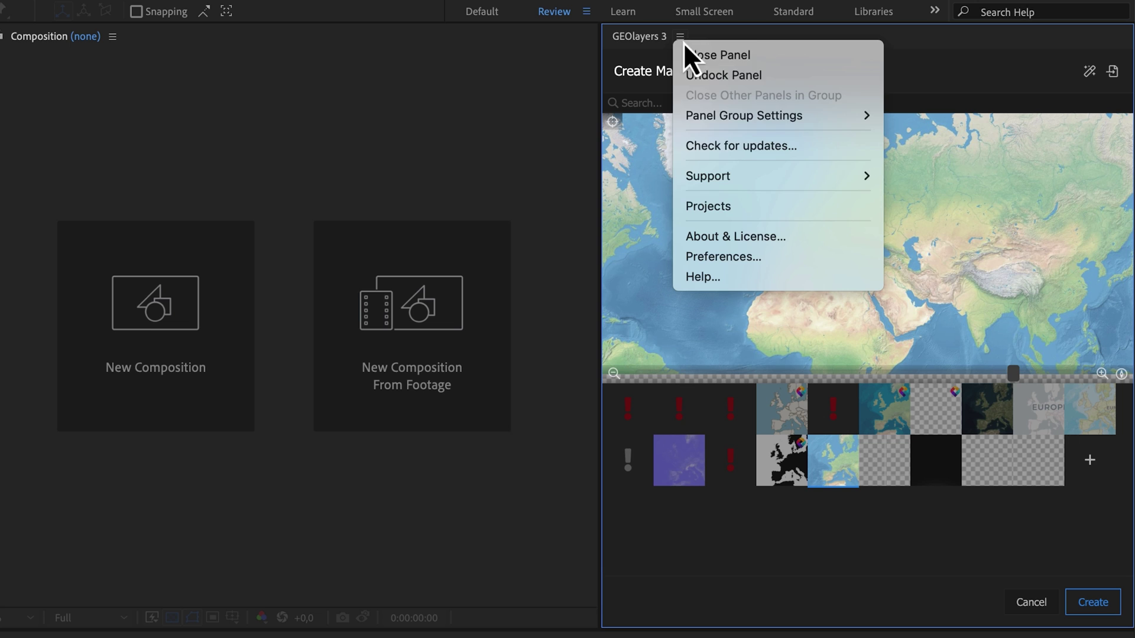
click(758, 263)
mouse_move(1130, 324)
mouse_down()
mouse_move(1133, 443)
mouse_move(1130, 307)
mouse_up()
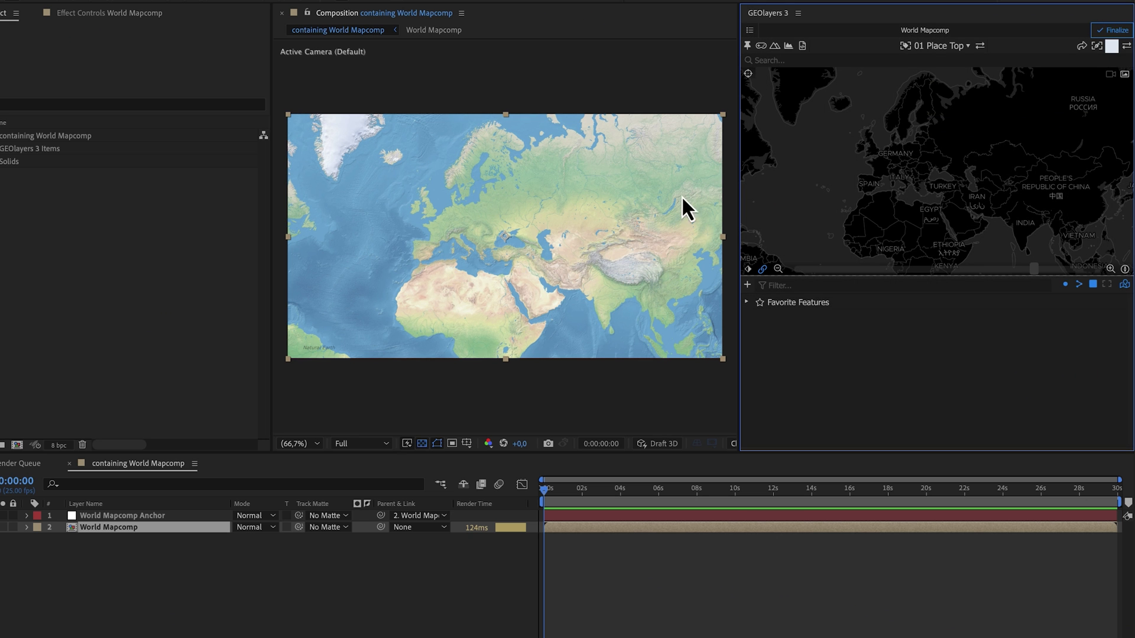
Pan the world map toward Europe and zoom in until Switzerland is centred
drag(887, 165, 906, 187)
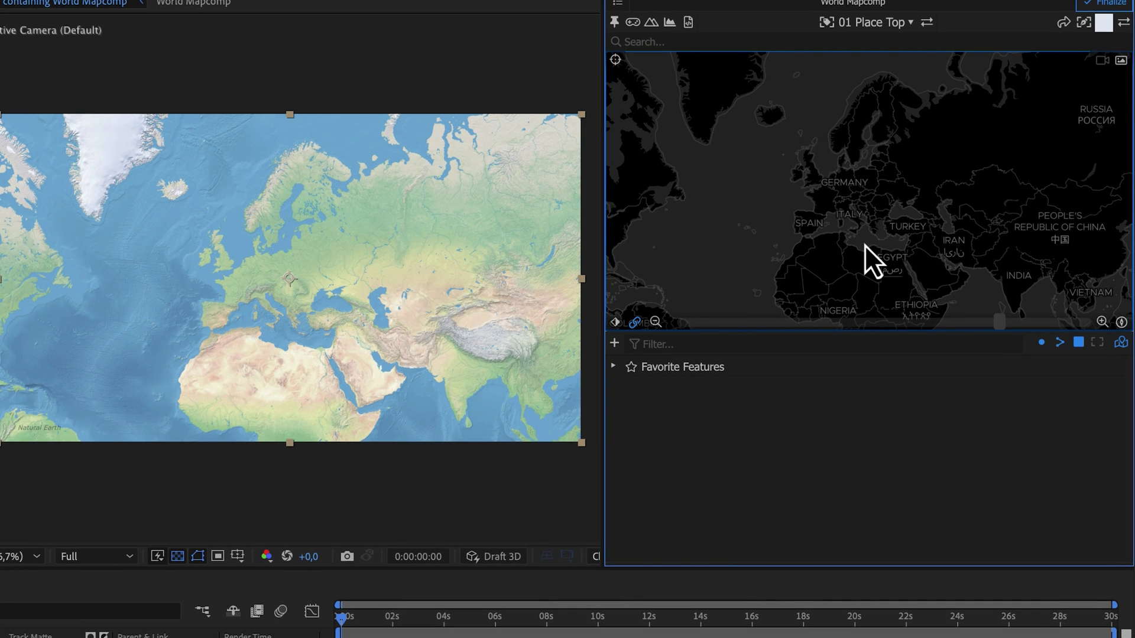
drag(865, 245, 883, 236)
scroll(869, 189, up, 3)
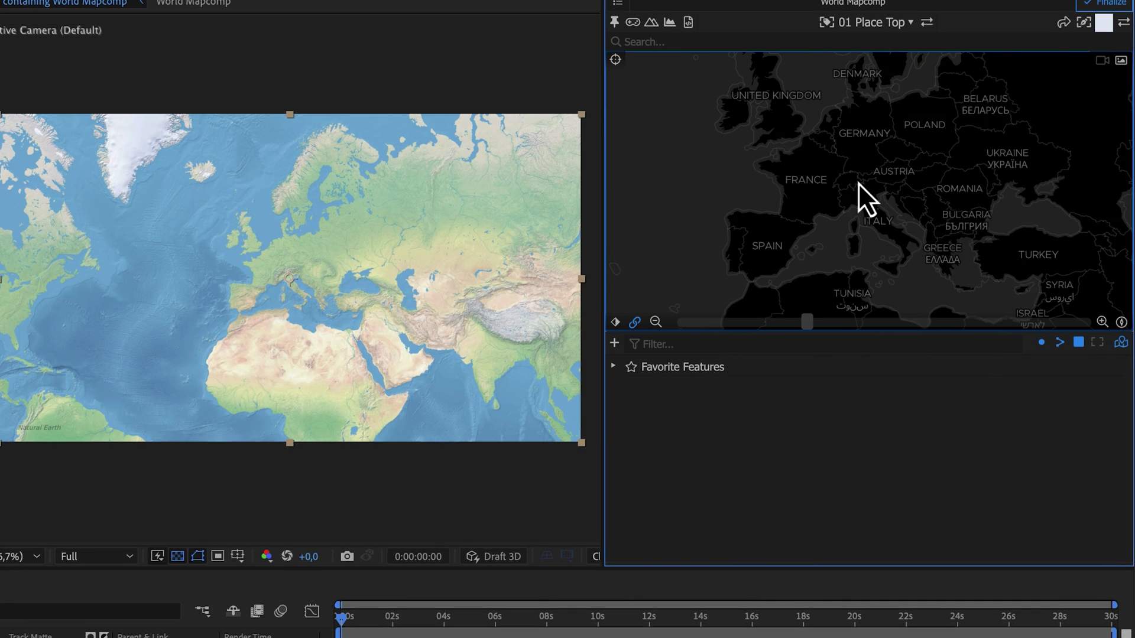
scroll(852, 181, up, 2)
scroll(862, 188, up, 2)
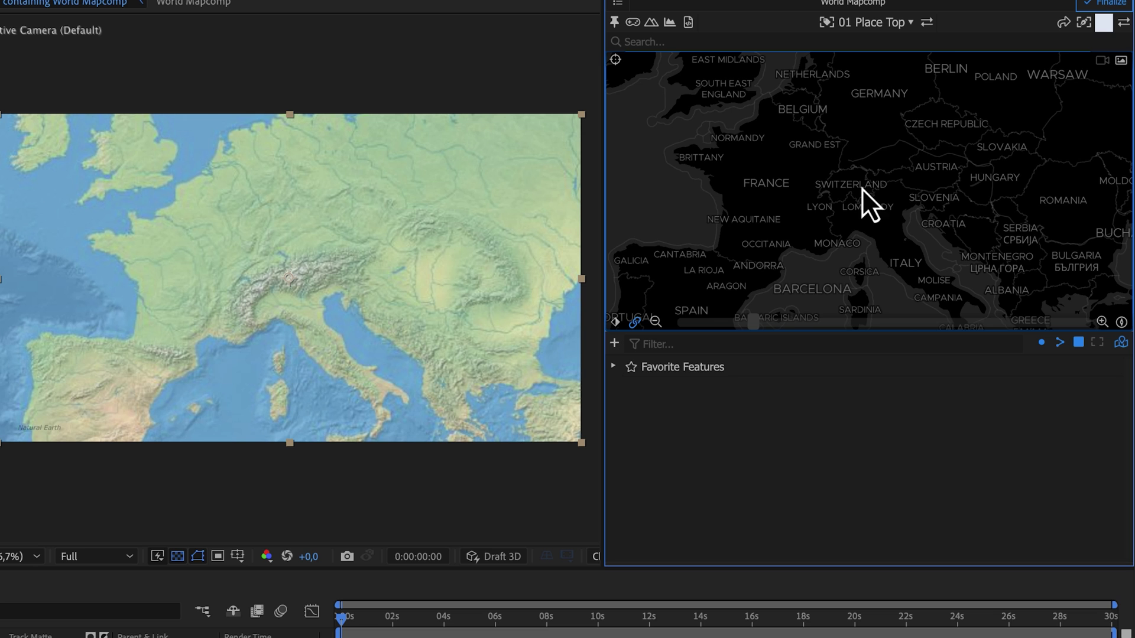
scroll(852, 189, up, 2)
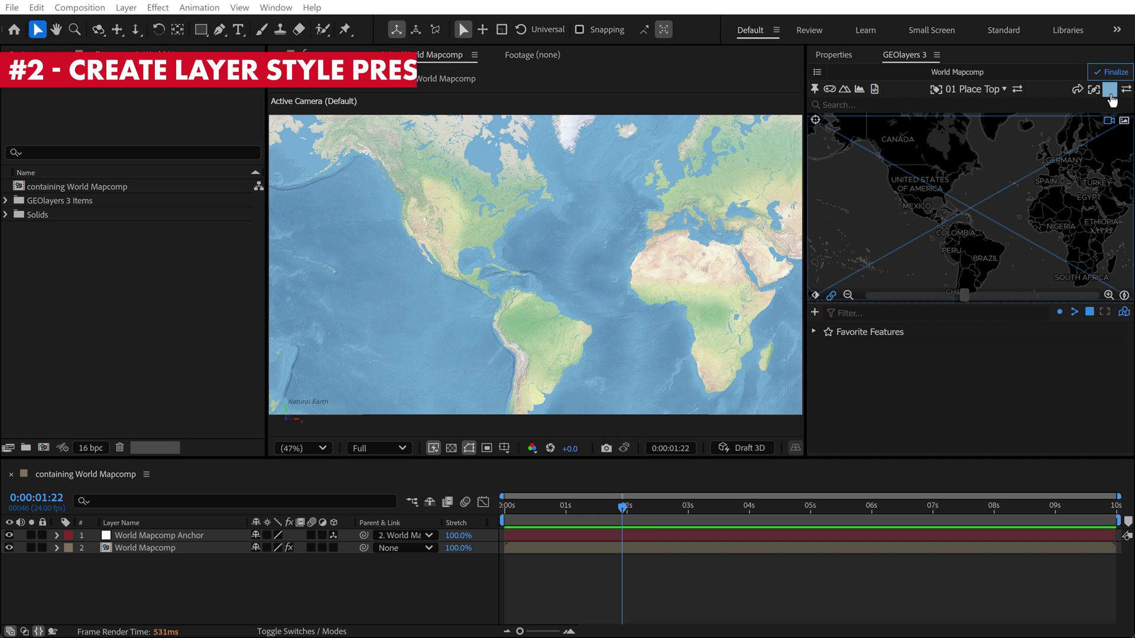
Add a new shape layer style, export the style set as a .json file, then import styles
click(1110, 90)
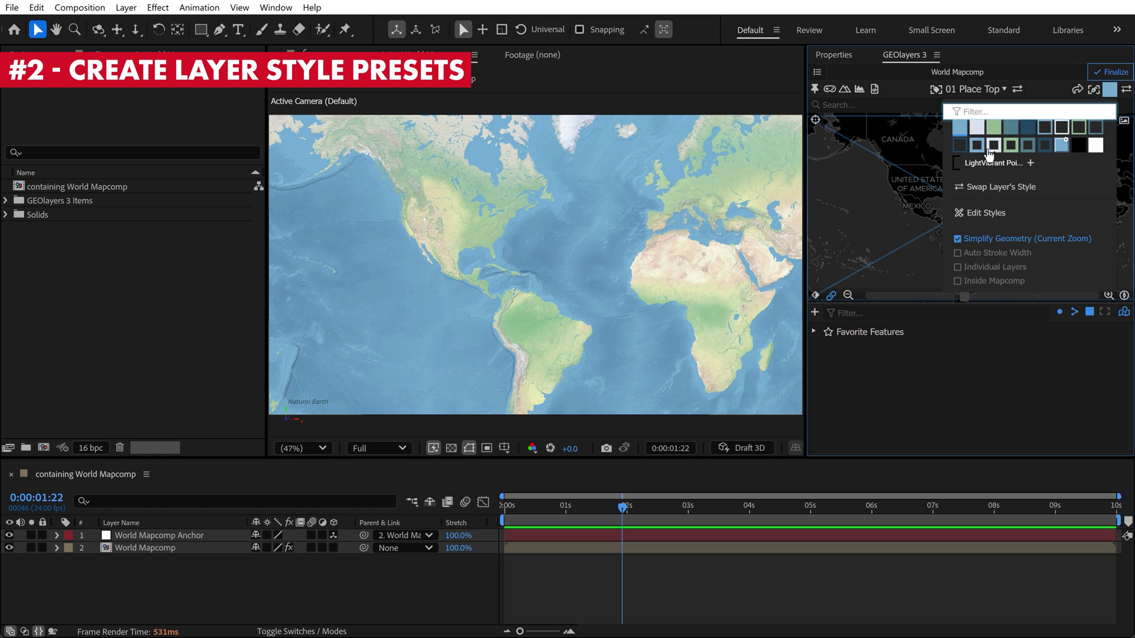
click(1031, 164)
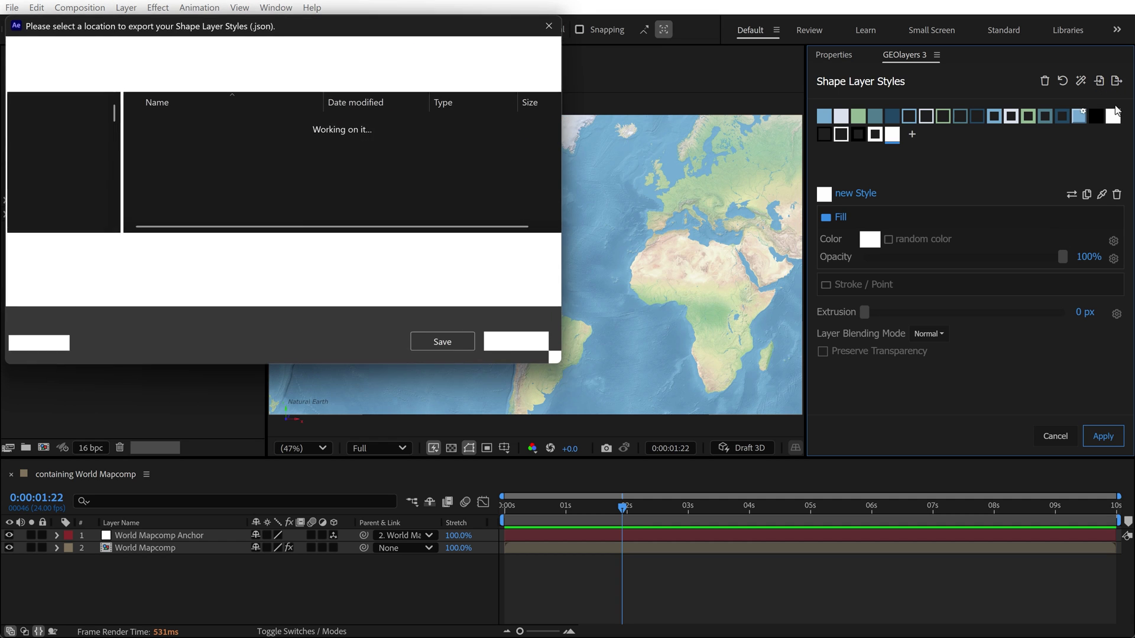
drag(440, 26, 515, 111)
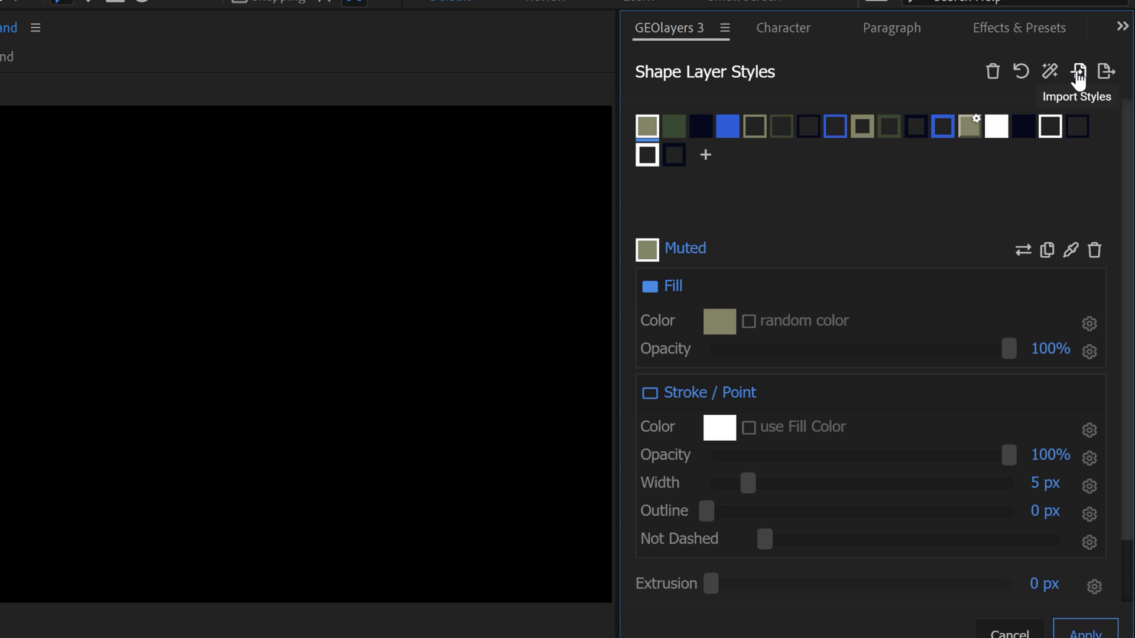
click(1076, 72)
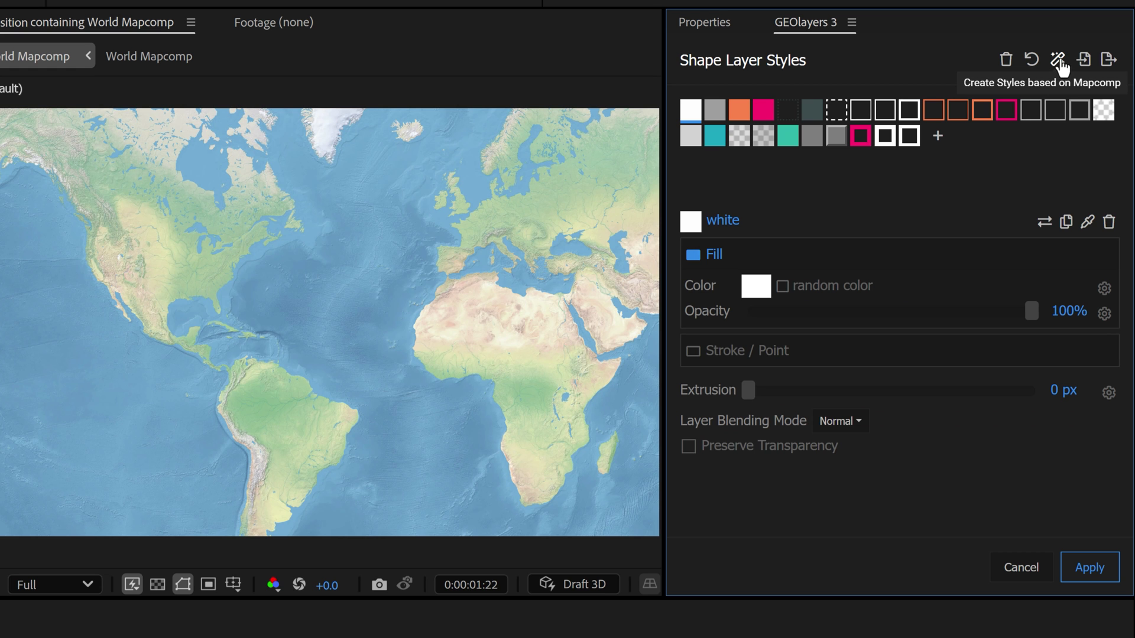
Generate shape layer styles from the mapcomp's colours, overriding the existing styles
click(1058, 60)
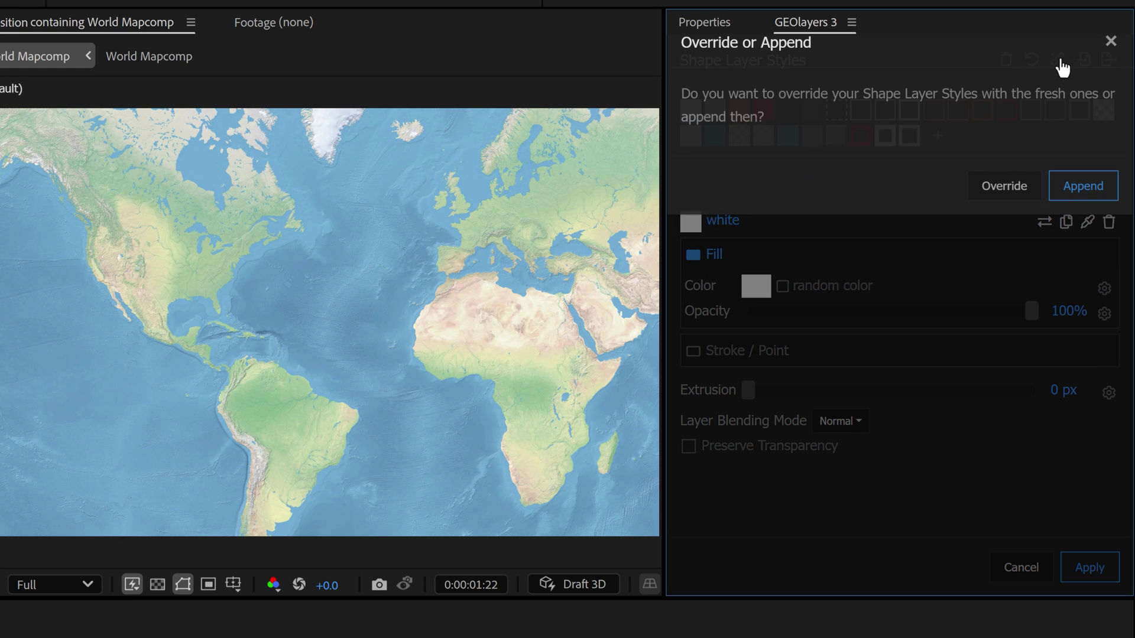
click(1005, 204)
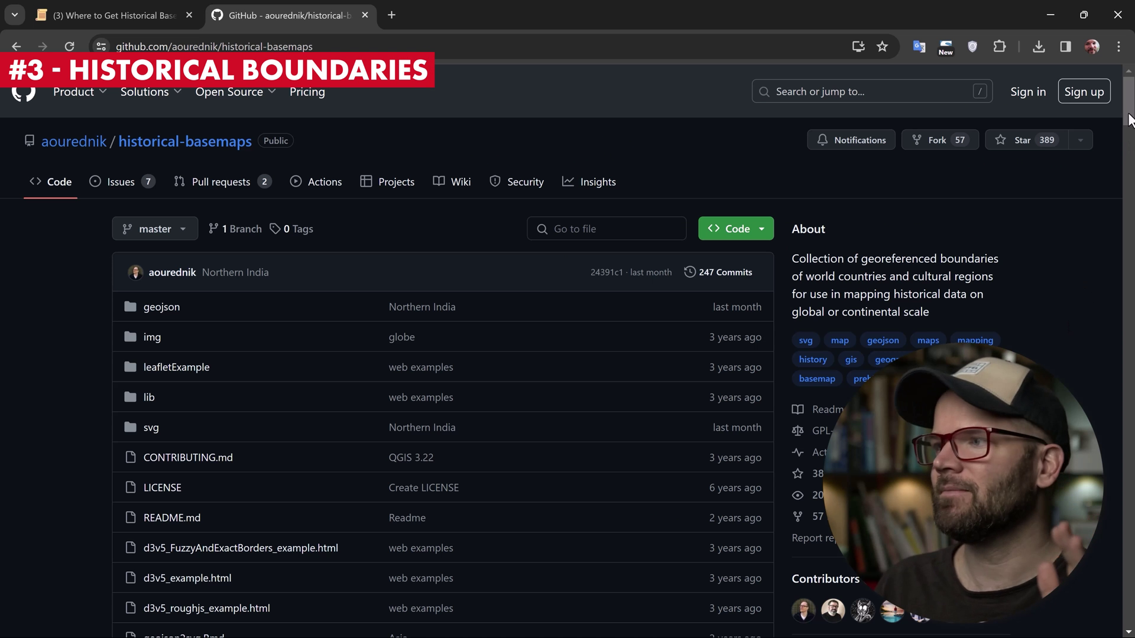
drag(1130, 113, 1130, 149)
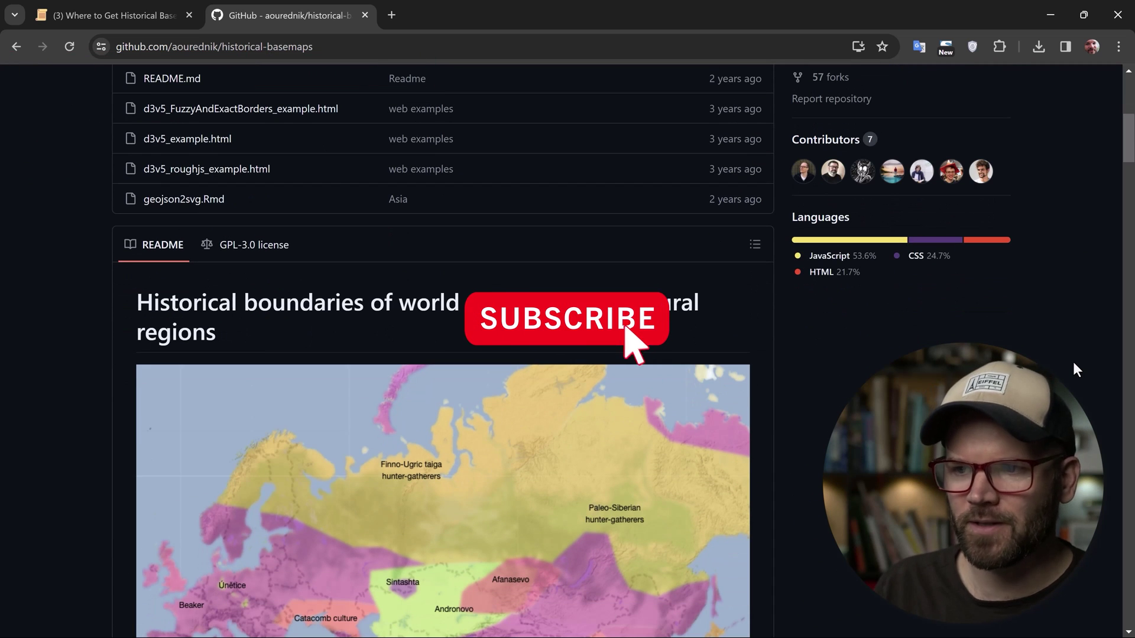
key(Page_Down)
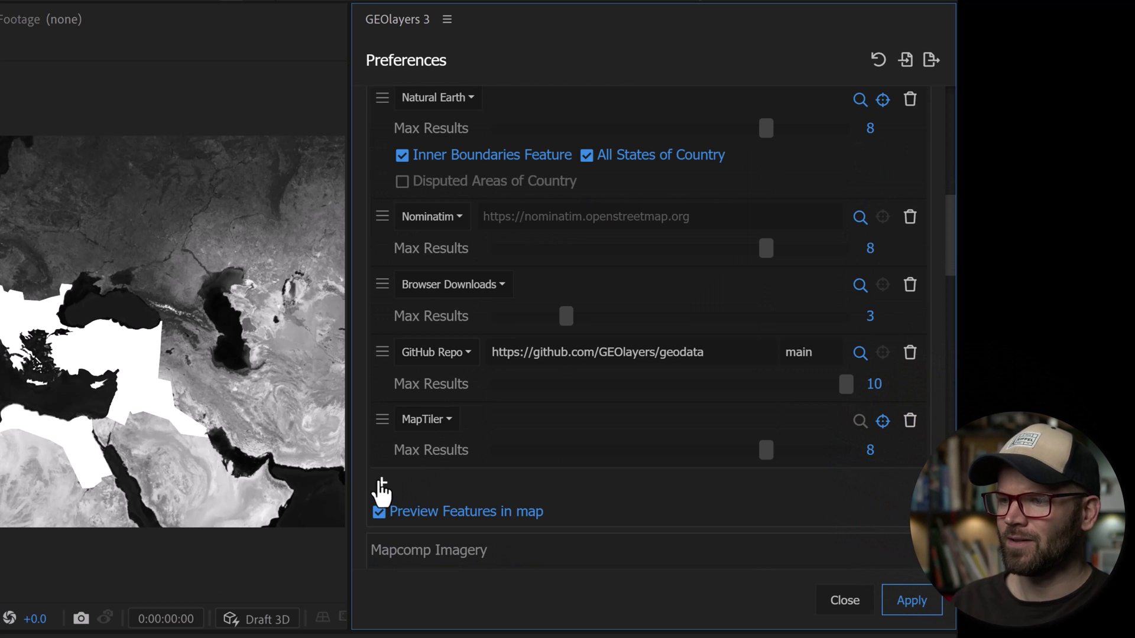
Add a GitHub Repo search provider pointing to the historical-basemaps repository
click(381, 487)
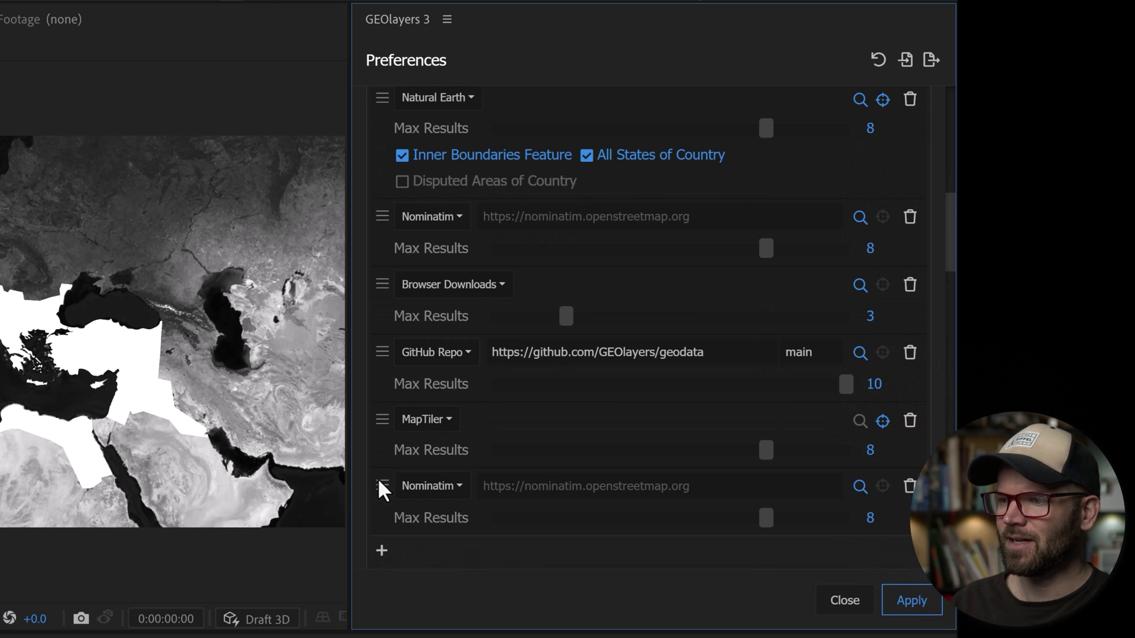
click(435, 487)
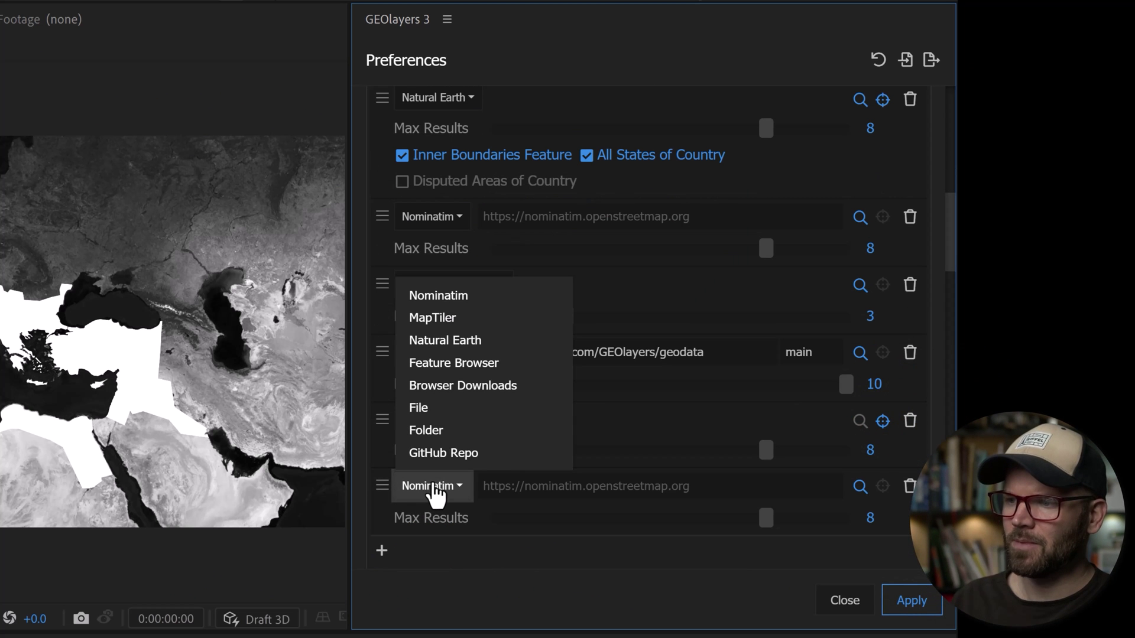
click(458, 453)
click(560, 488)
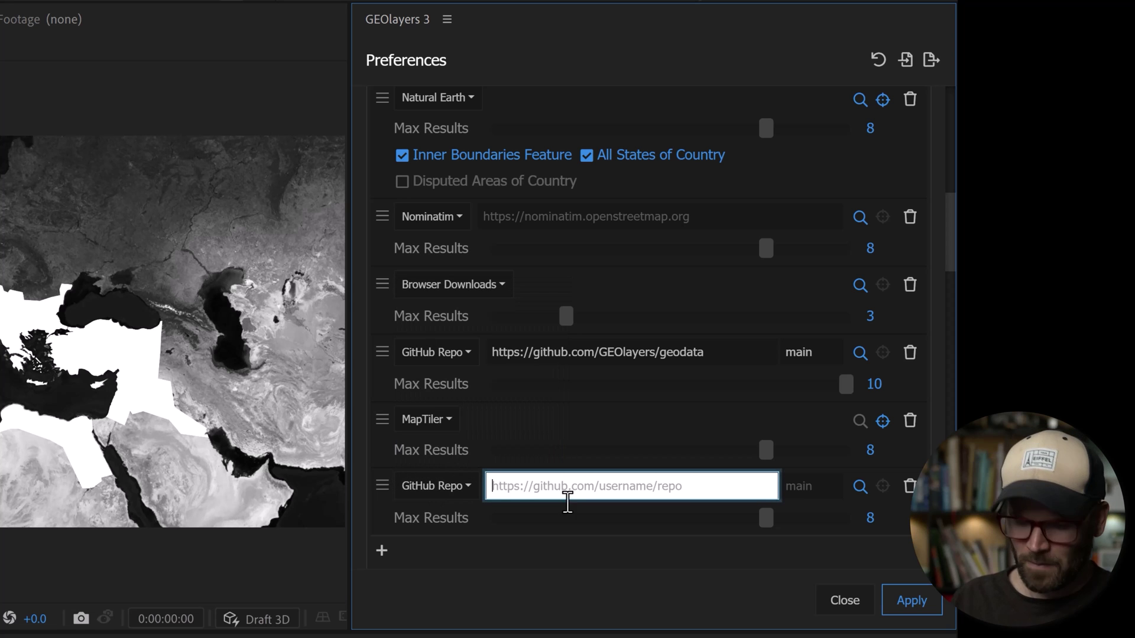
text(https://github.com/aourednik/historical-basemaps)
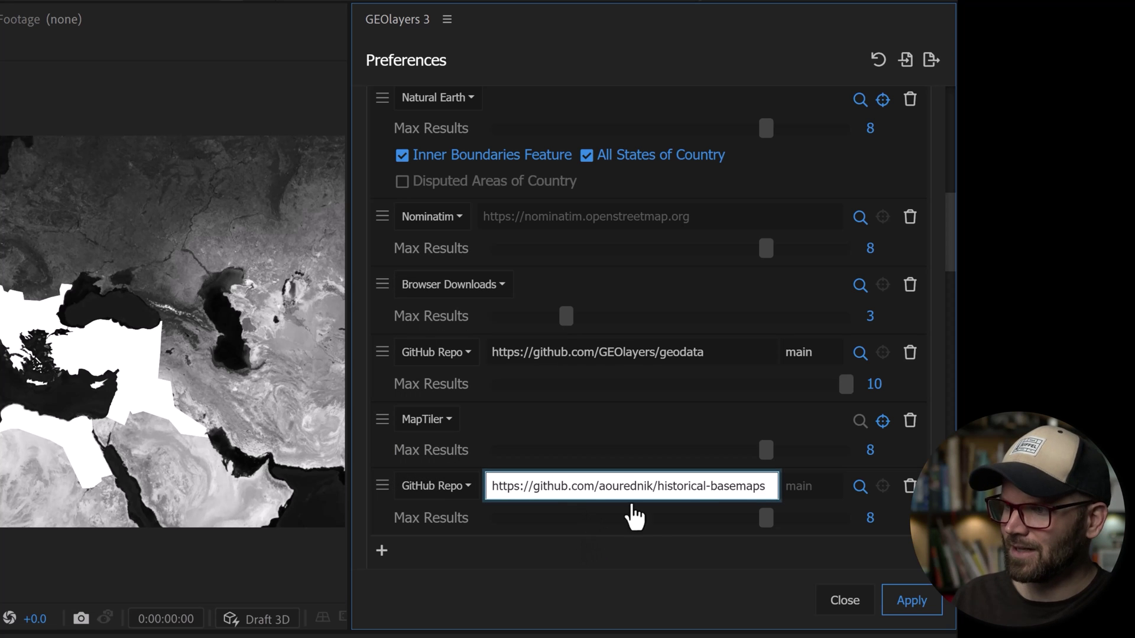
key(Return)
Search '100', load world_100.geojson onto the map, and add a new shape layer style
click(388, 95)
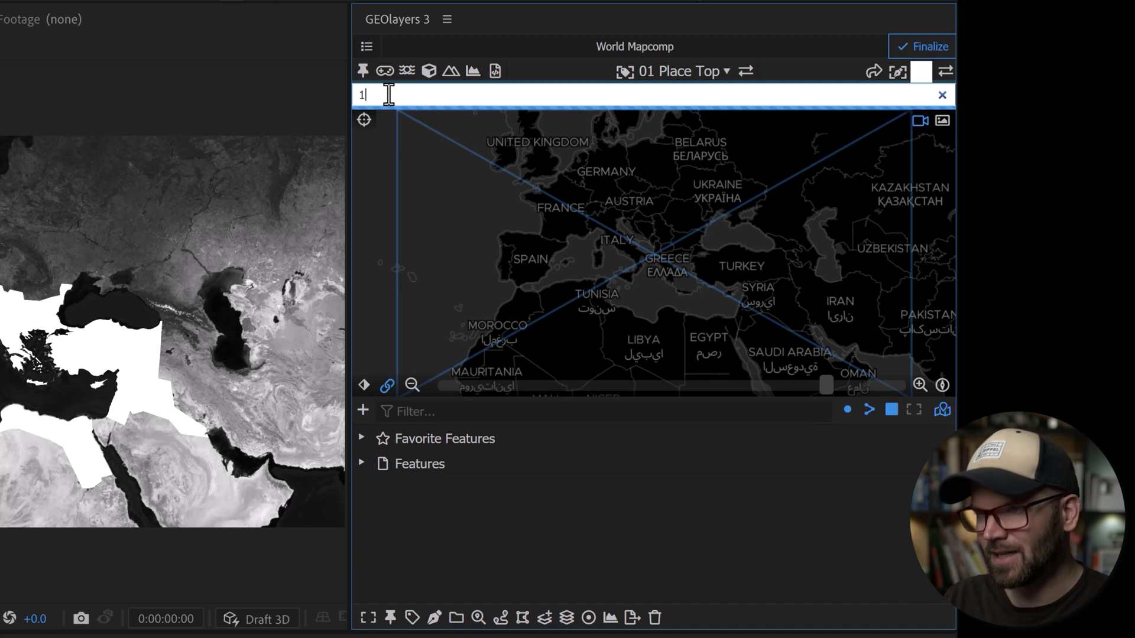
text(100)
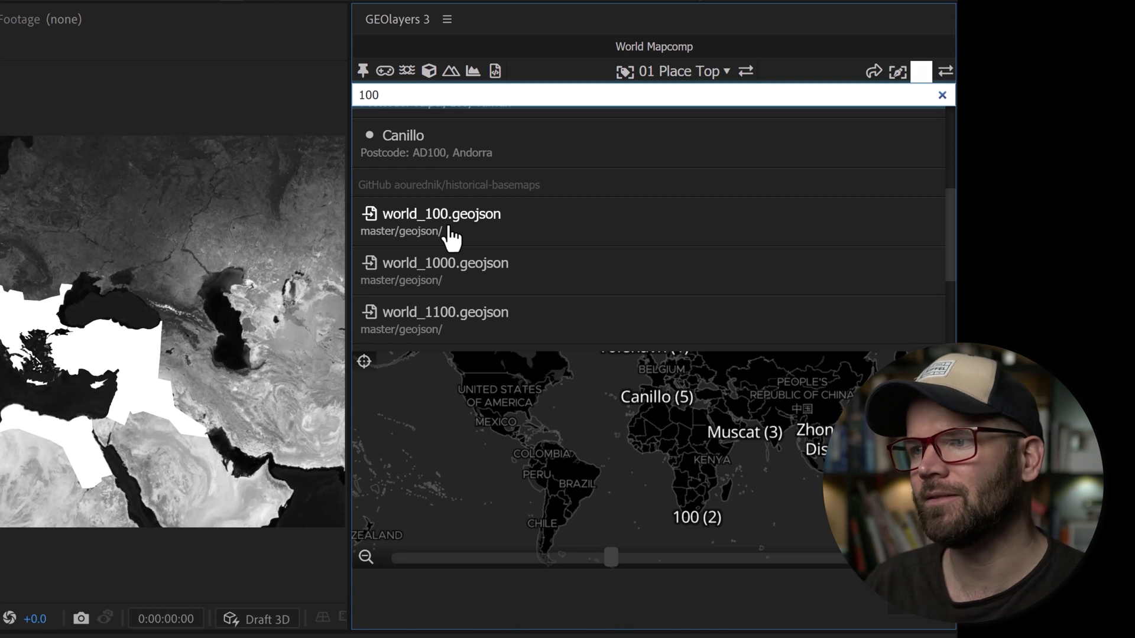
click(448, 234)
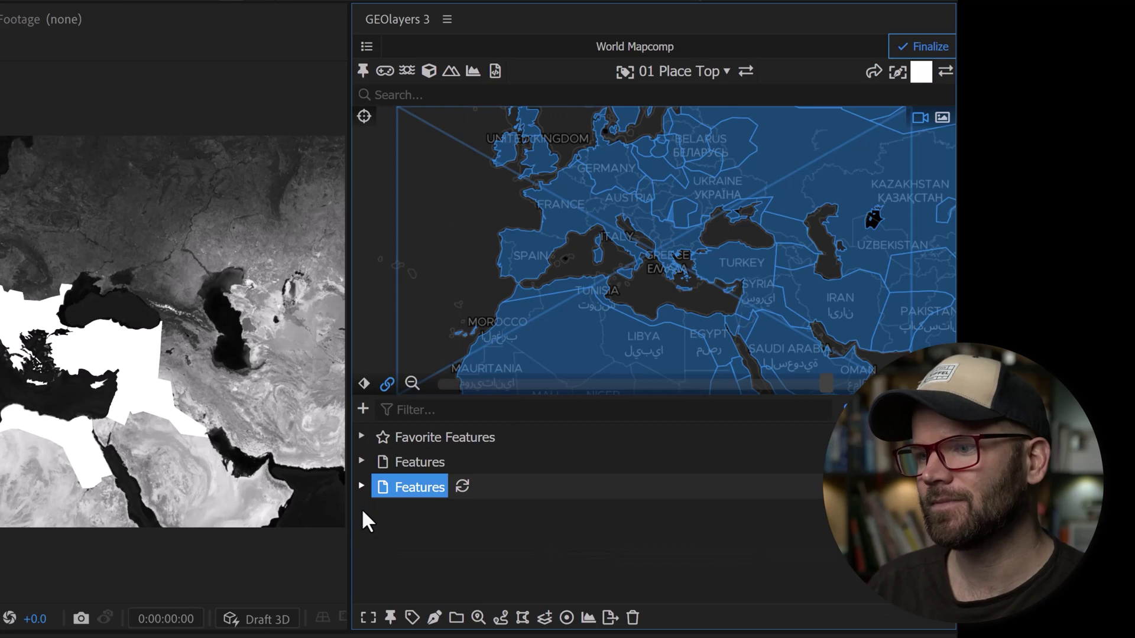
click(1028, 92)
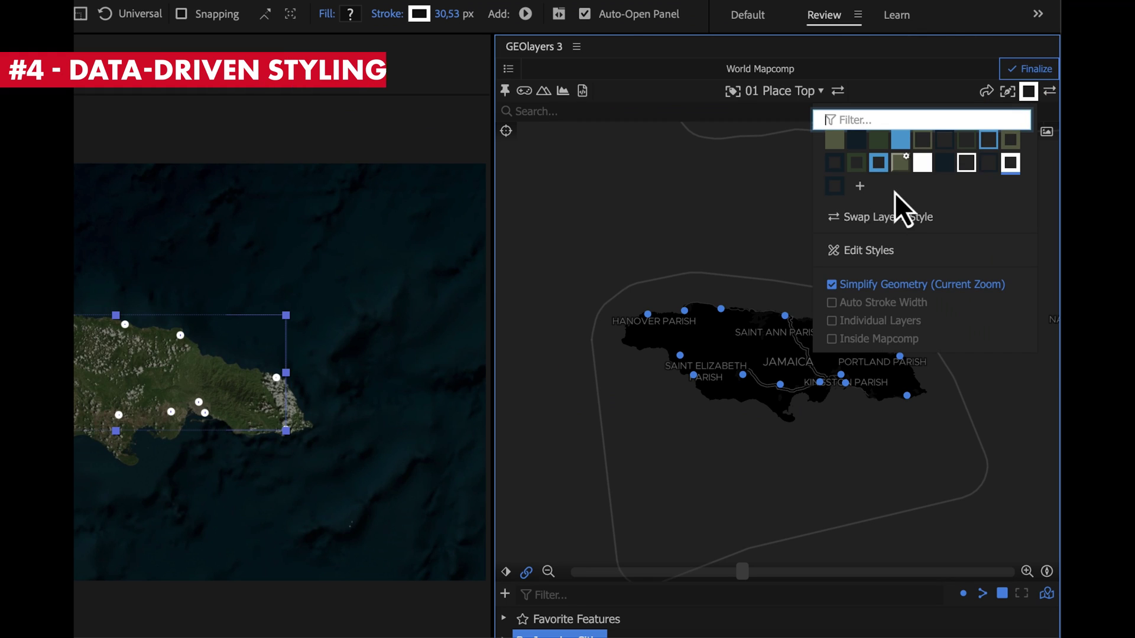
click(860, 187)
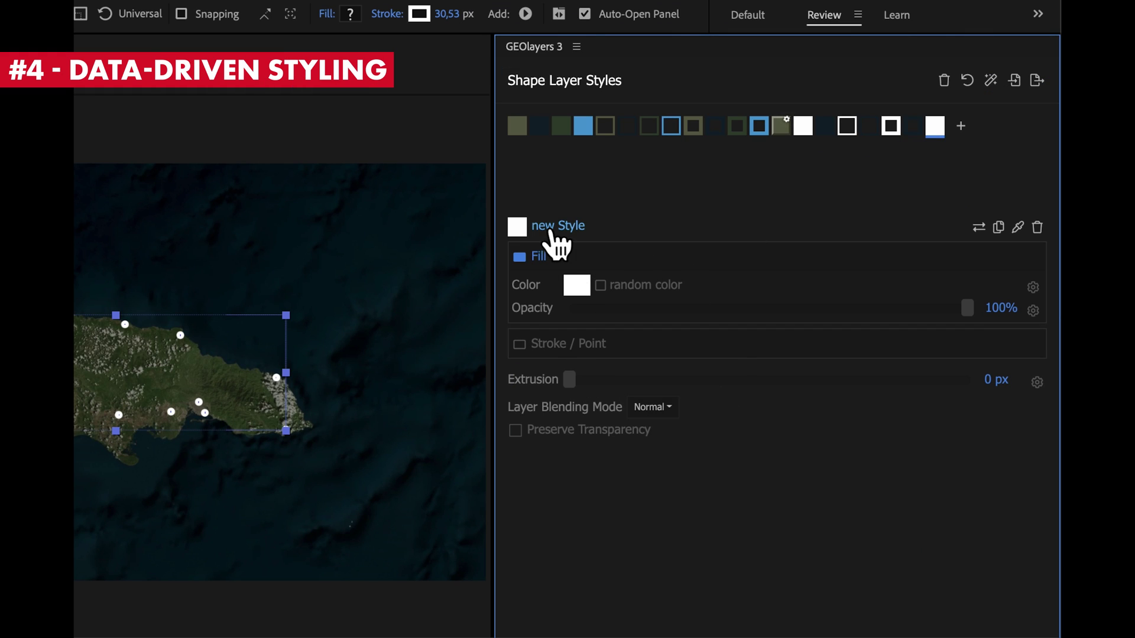
Enable a property-driven stroke width on the new style and select the Jamaica Cities layer
click(556, 344)
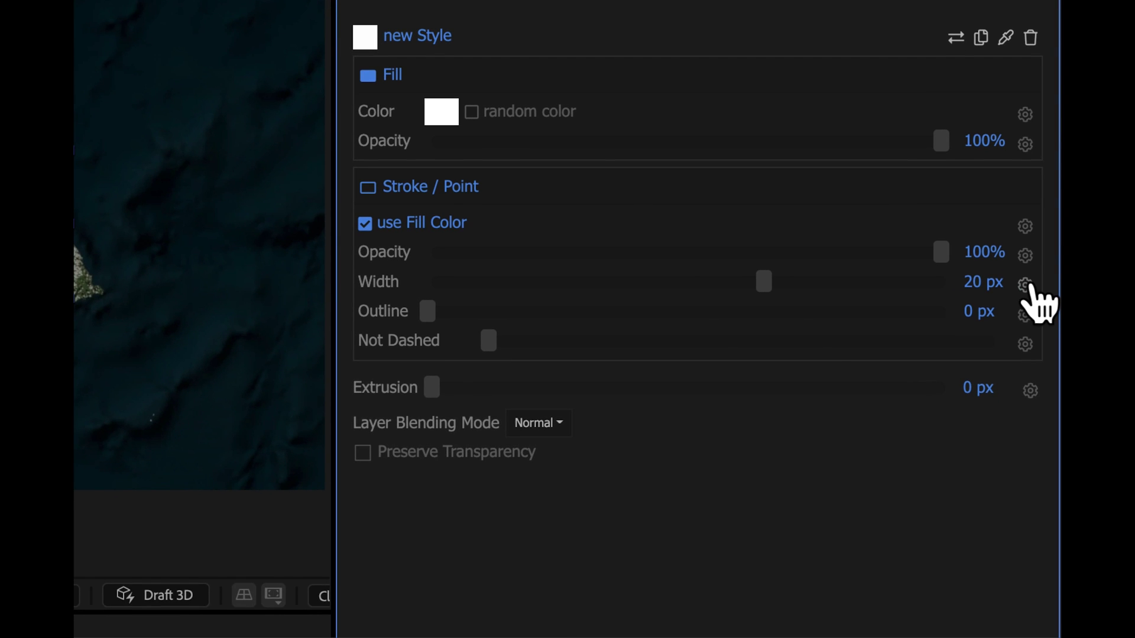
click(1026, 285)
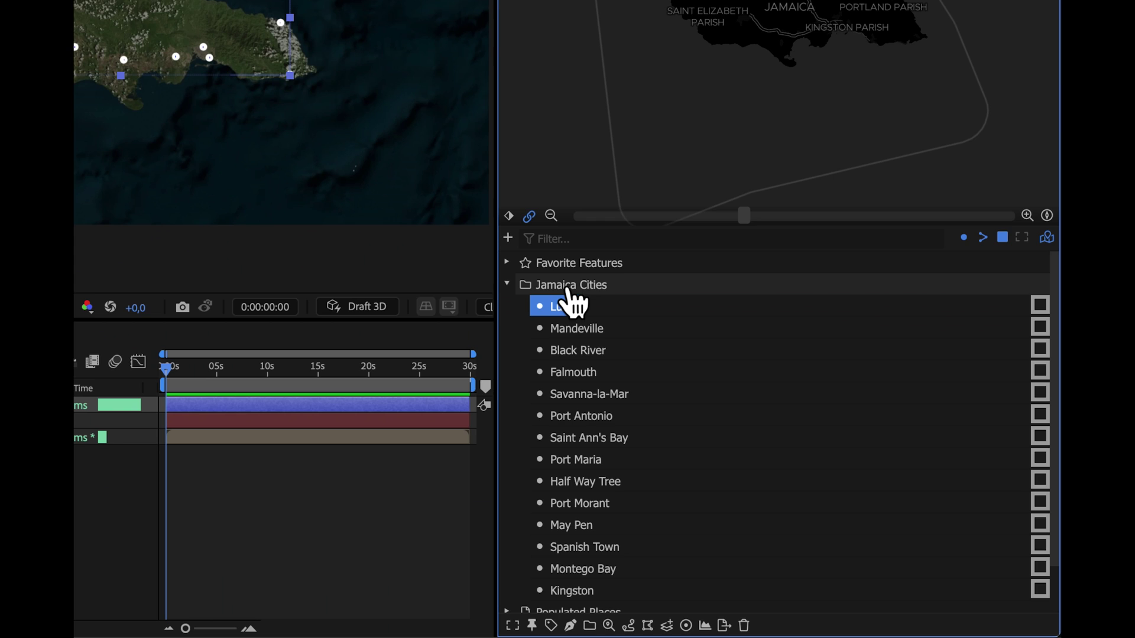
click(566, 287)
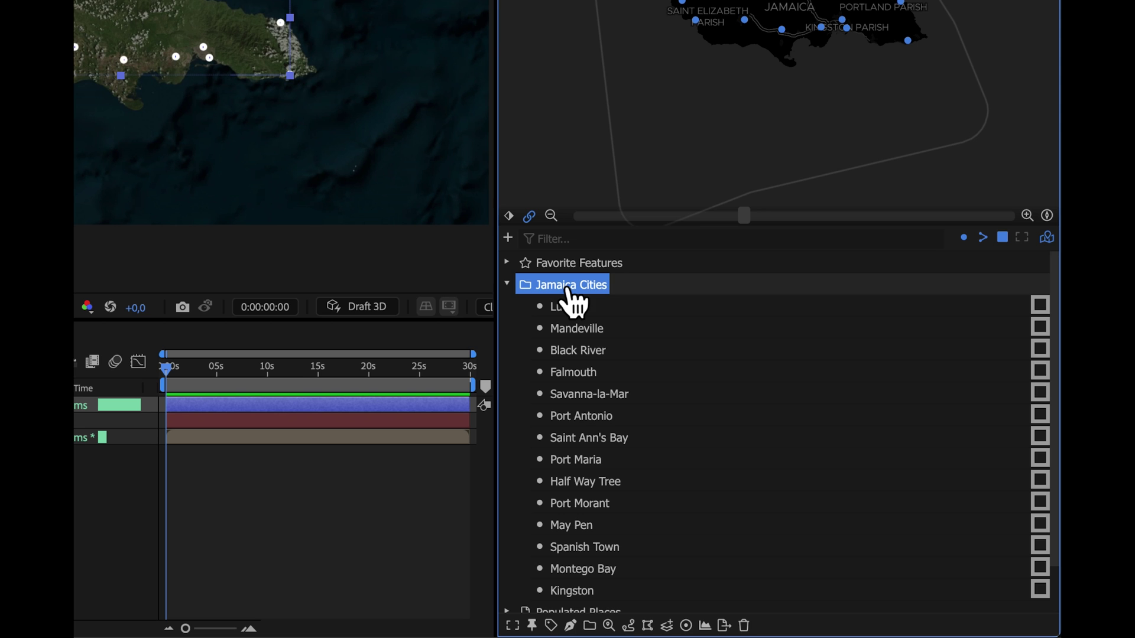
Create a data-driven style for Jamaica Cities where SCALERANK sets the fill colour
click(607, 626)
scroll(585, 351, up, 8)
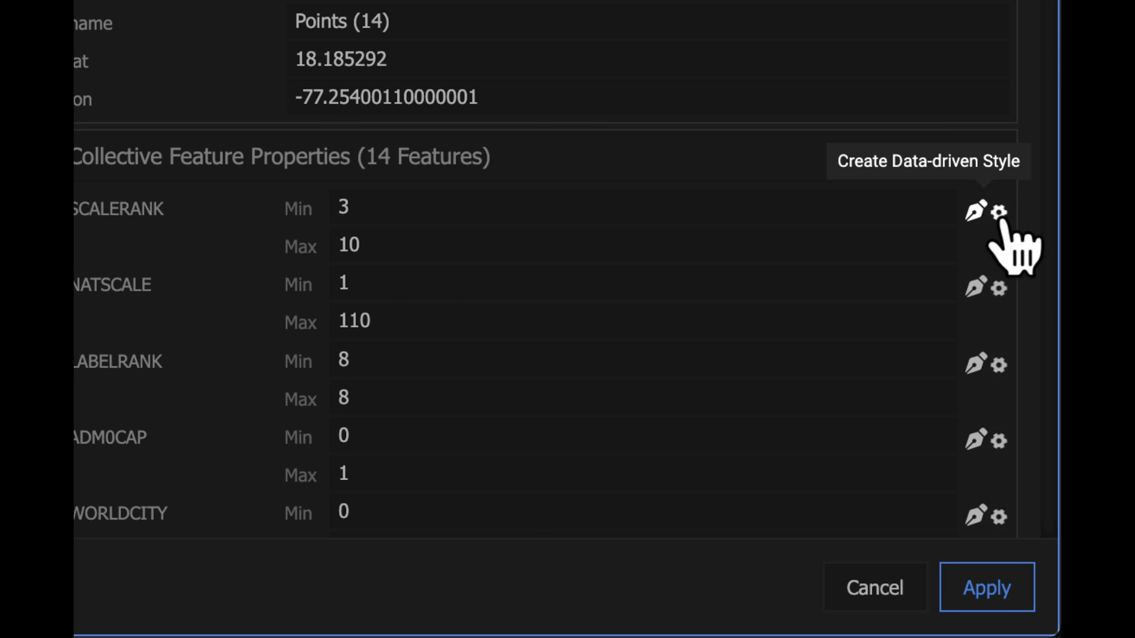
click(999, 213)
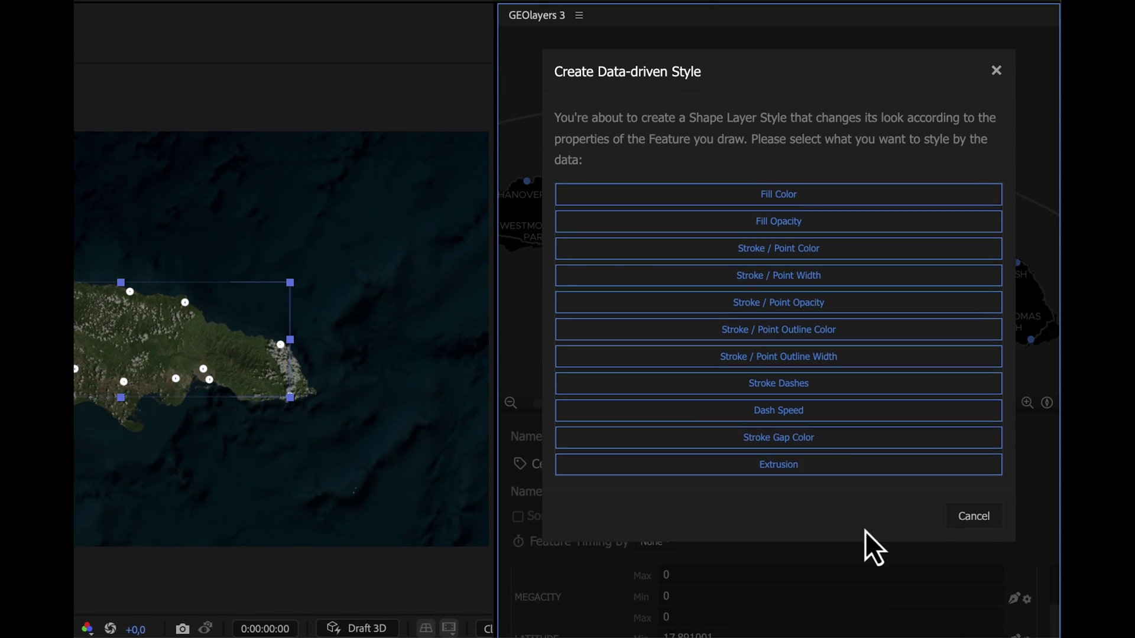
click(882, 197)
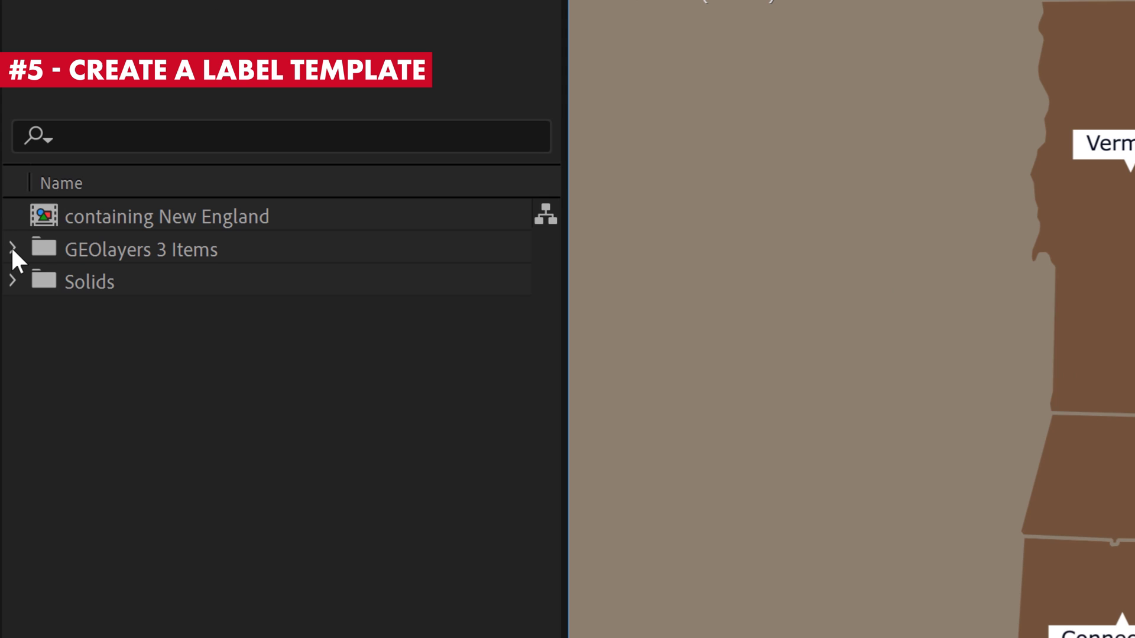
Expand GEOlayers 3 Items > Label Templates and list the templates from 01 Place Top onward
click(12, 247)
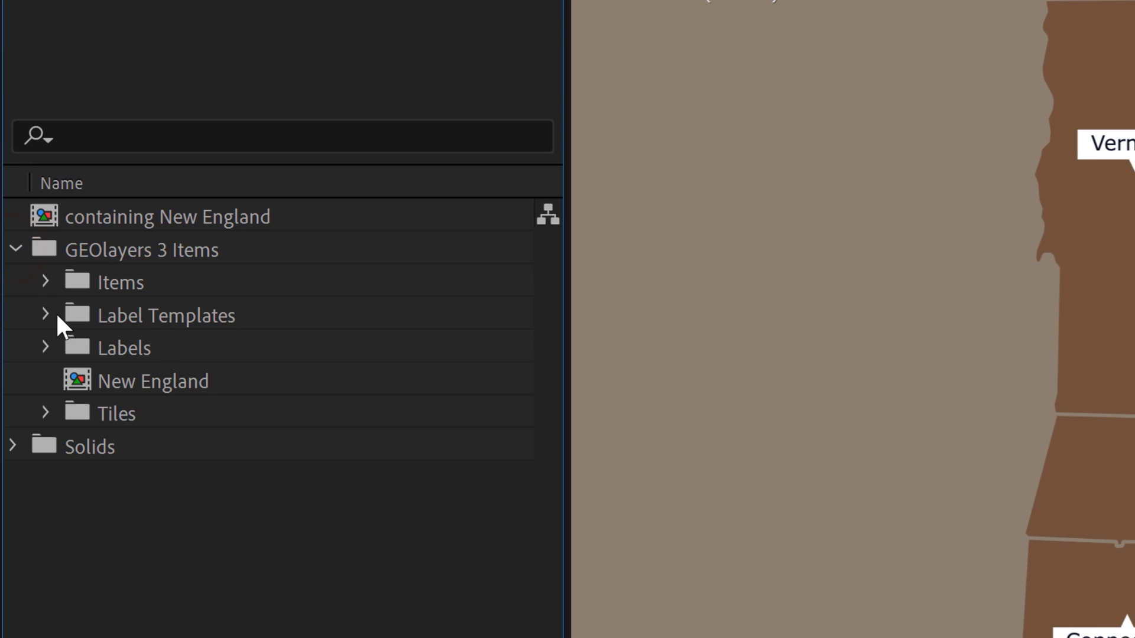
click(47, 315)
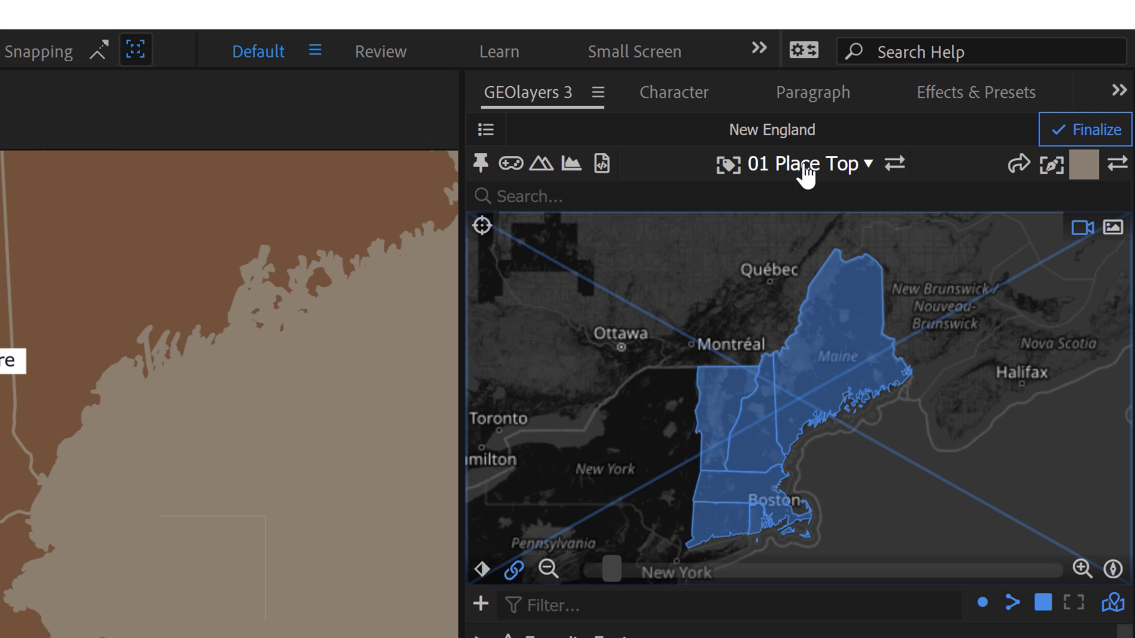
click(806, 168)
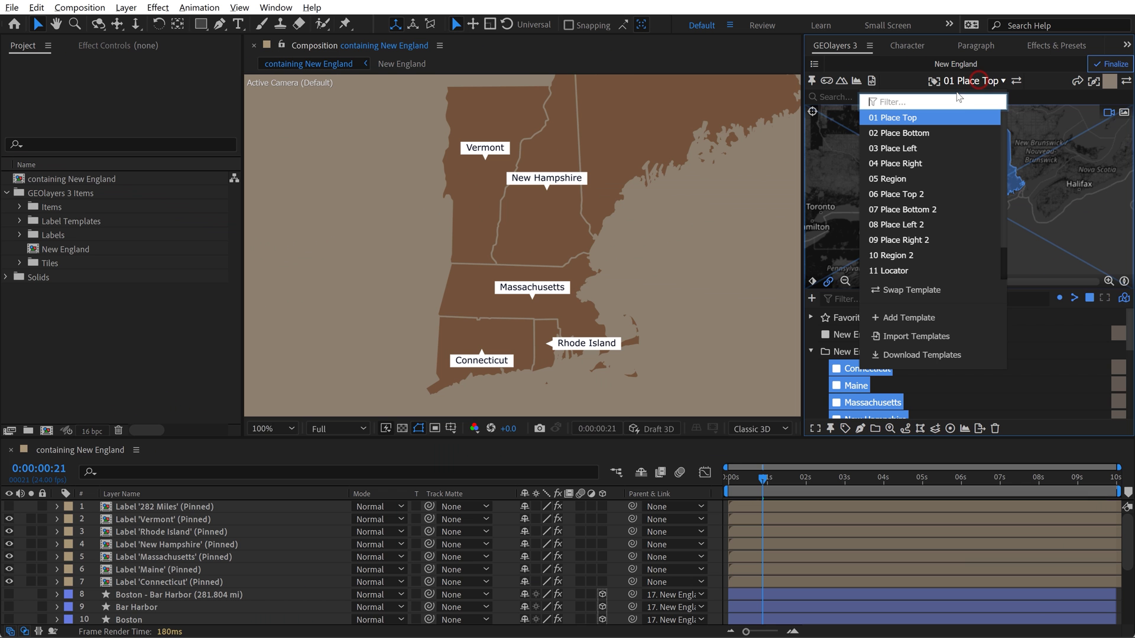
Add a label template with centre-aligned Feature Name text and swap the state labels to it
click(920, 321)
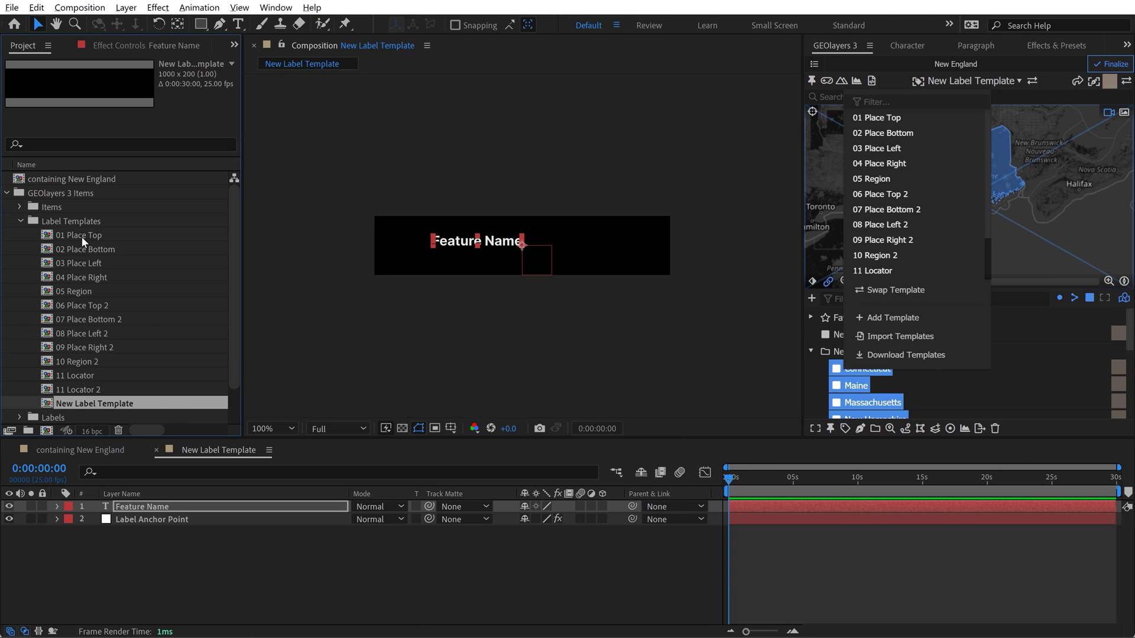
click(975, 46)
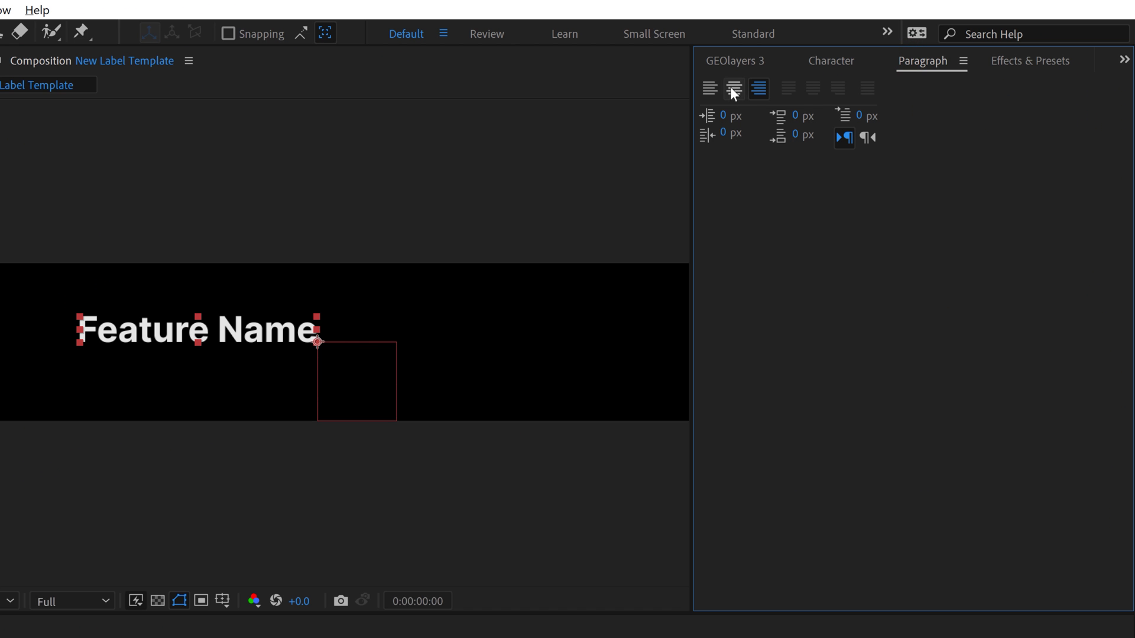
click(732, 89)
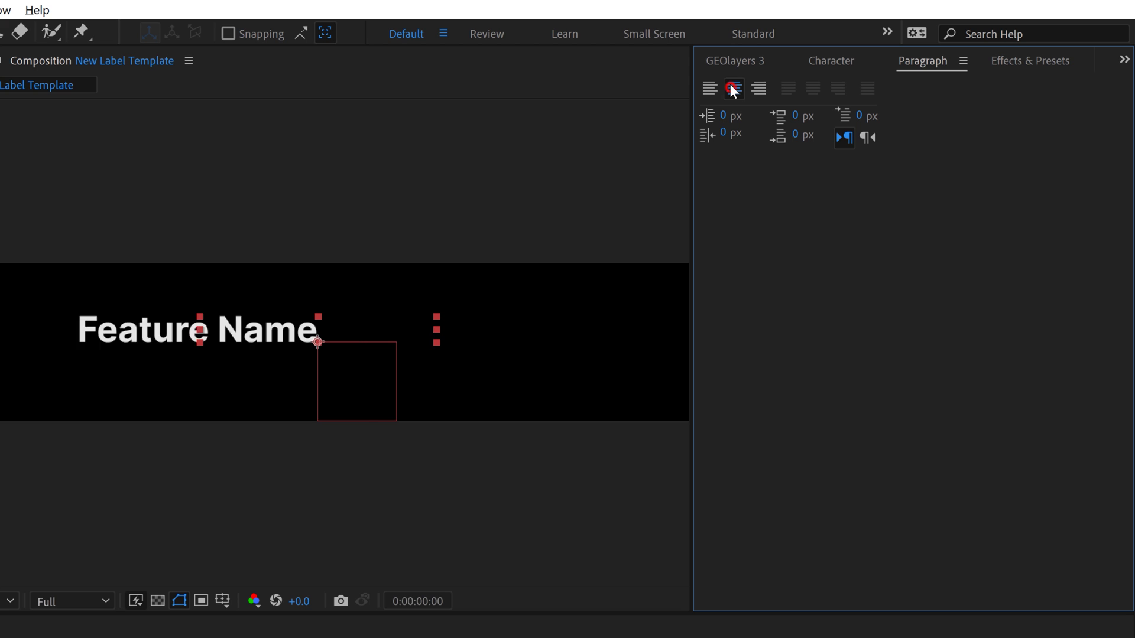
click(826, 62)
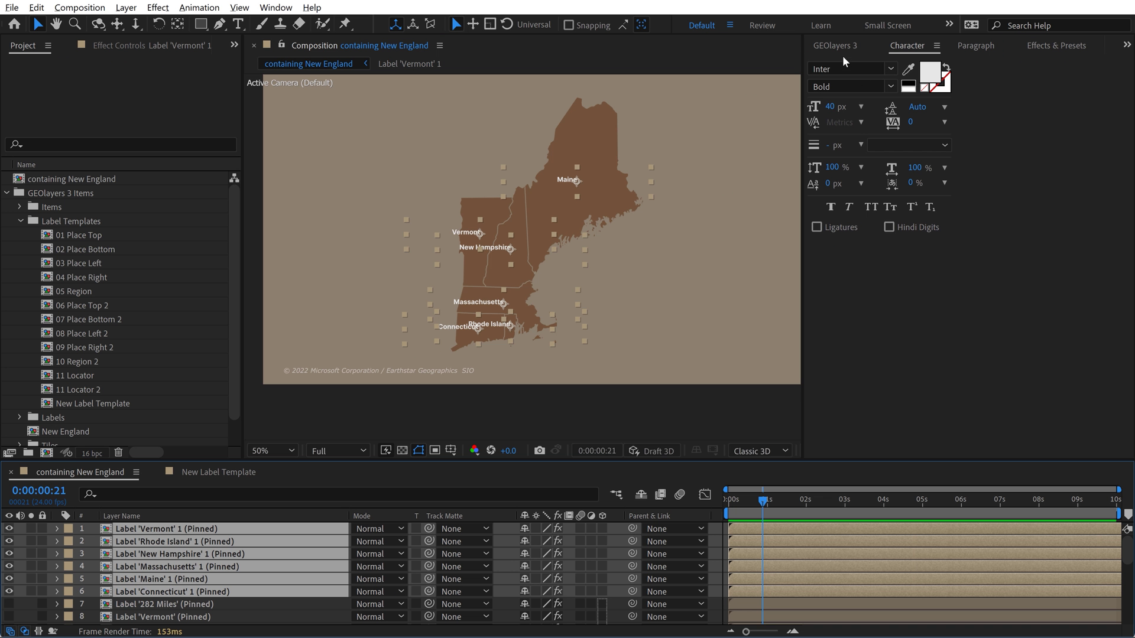
click(840, 45)
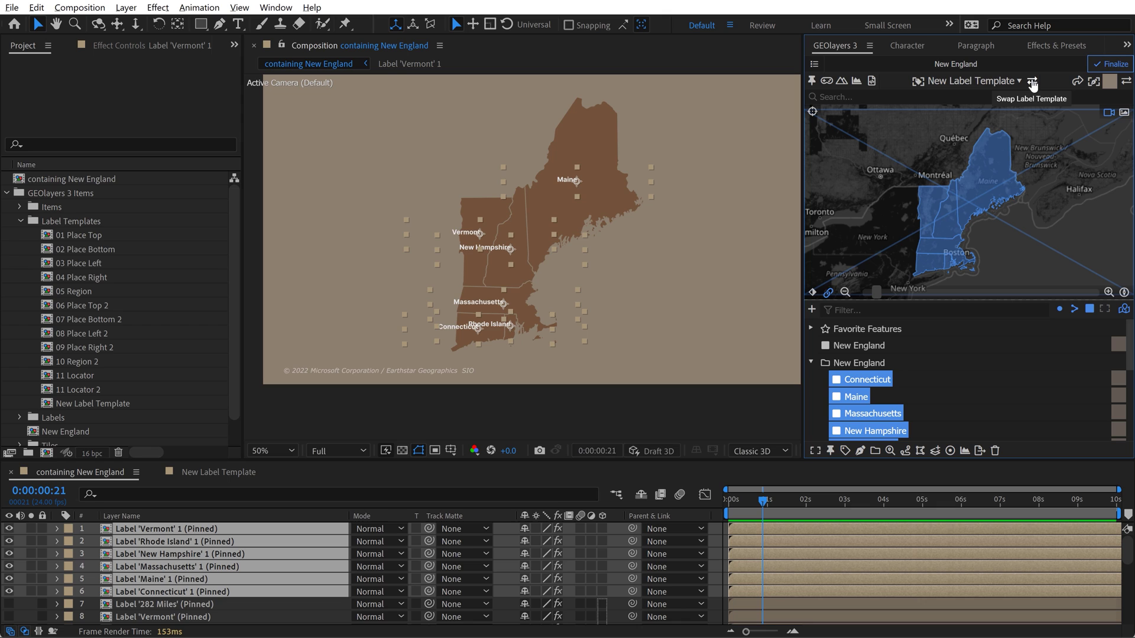
click(1033, 84)
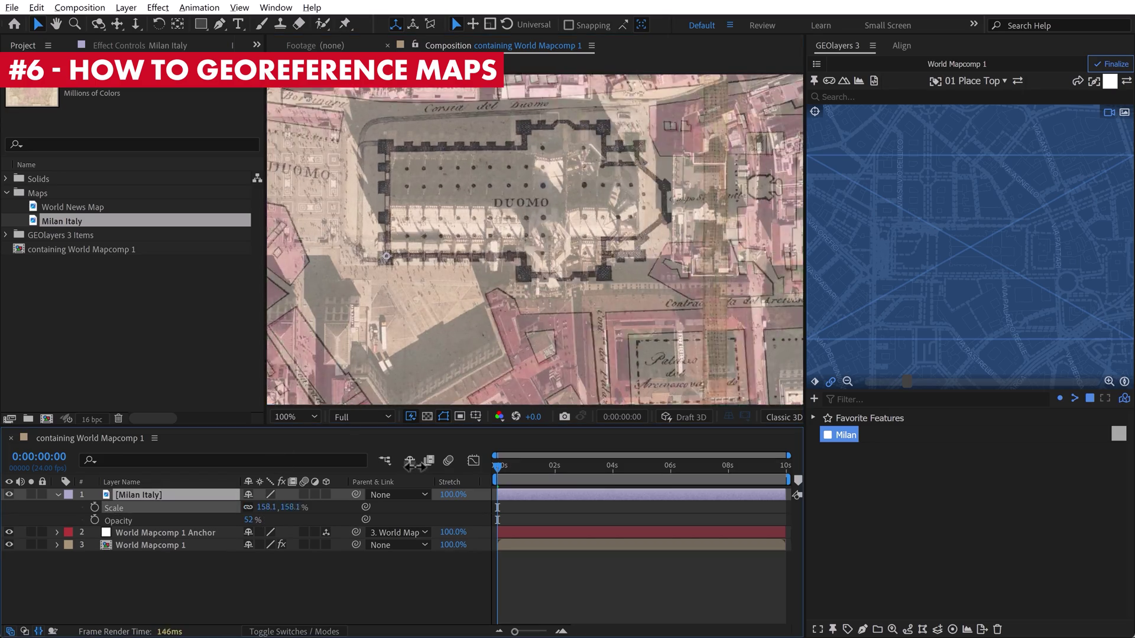
Create a feature from the Milan Italy layer, set preview to Quarter resolution, and select Puppet Pin
click(814, 399)
click(875, 463)
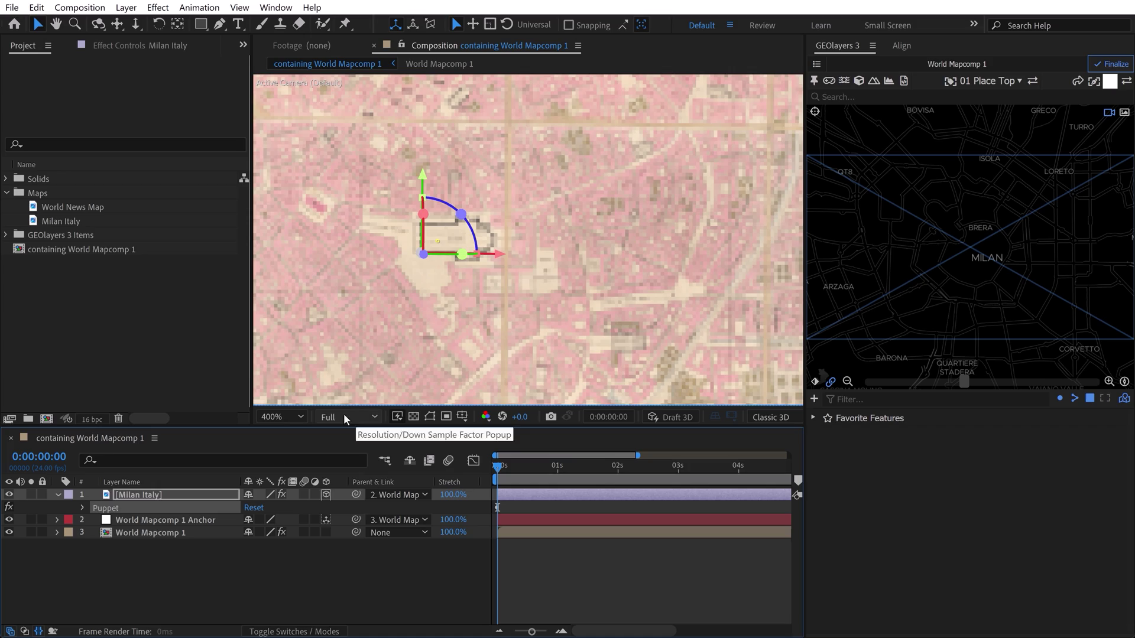
click(414, 608)
click(346, 501)
key(ctrl+p)
Parent the Milan Italy layer to the World Map and zoom the map out three steps
scroll(633, 342, down, 4)
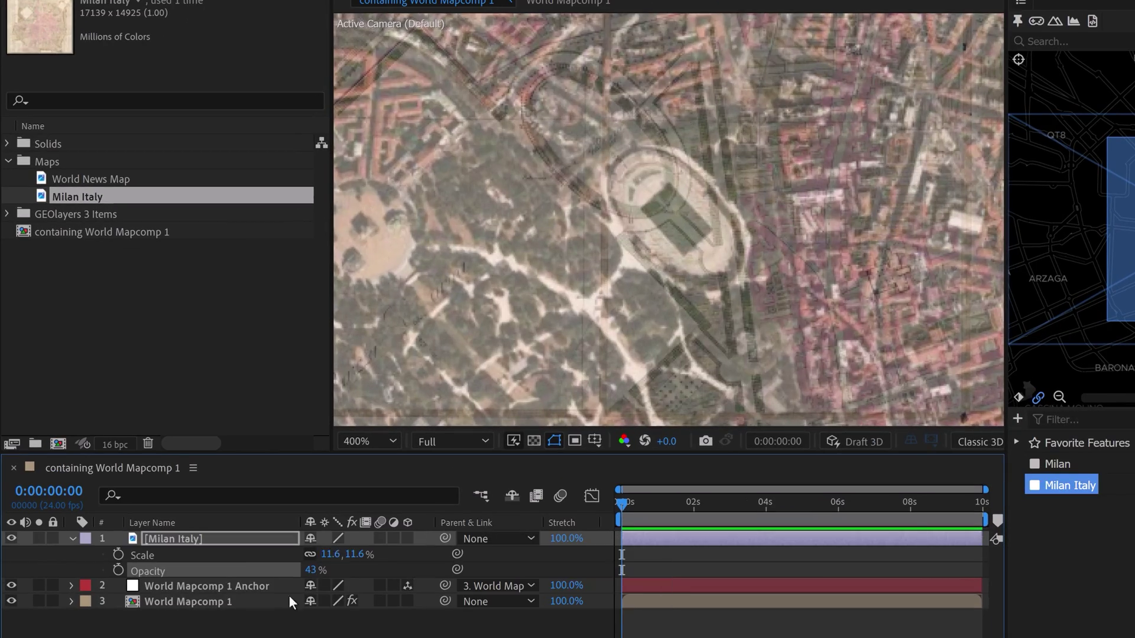
drag(445, 539, 189, 586)
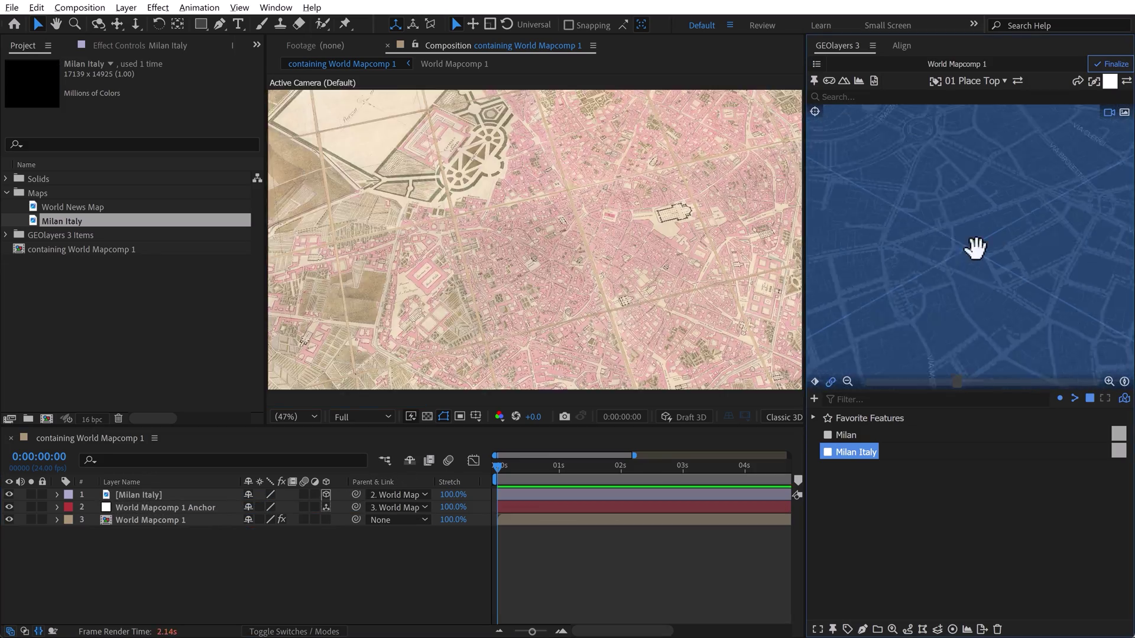
click(847, 382)
click(847, 381)
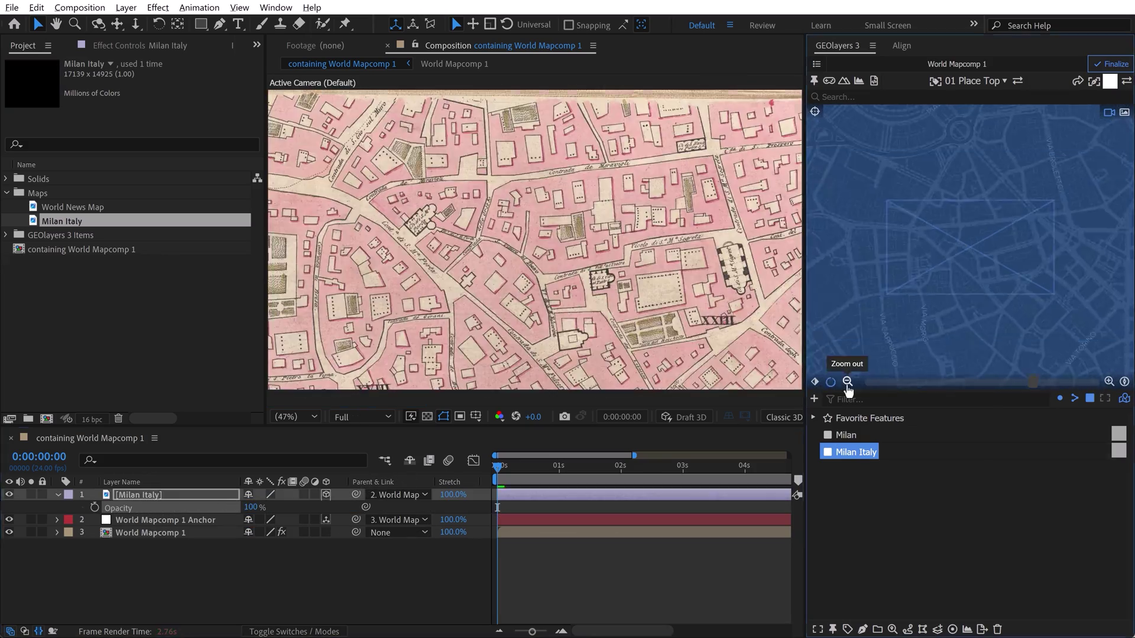
click(848, 381)
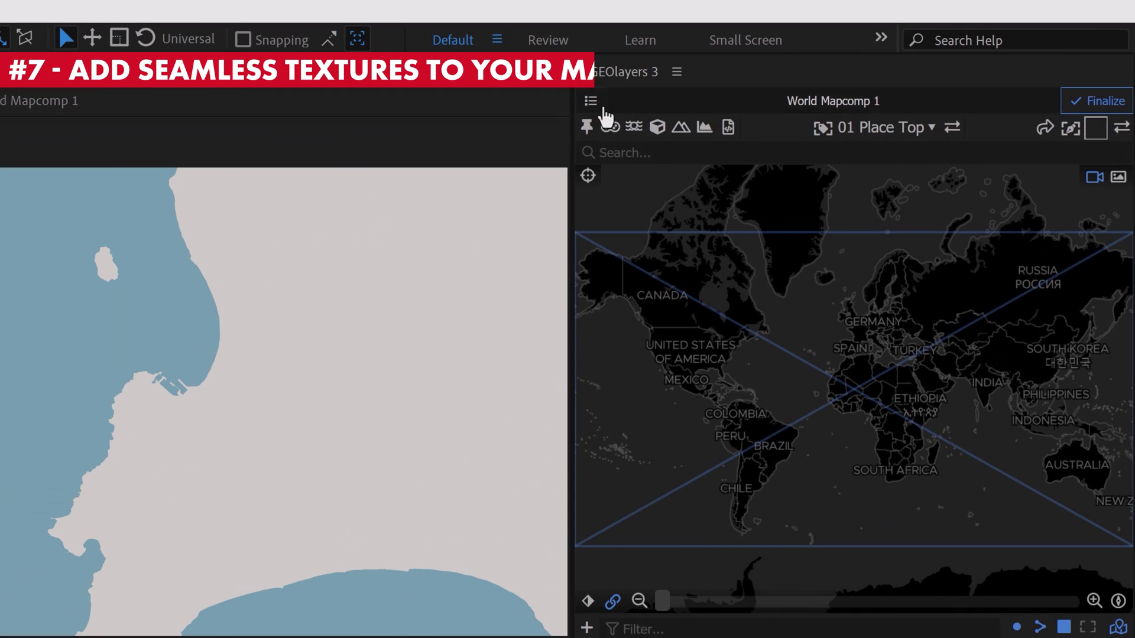
Create a new Mapcomp named Texture Mapcomp with its view linked to World Mapcomp 1
click(592, 103)
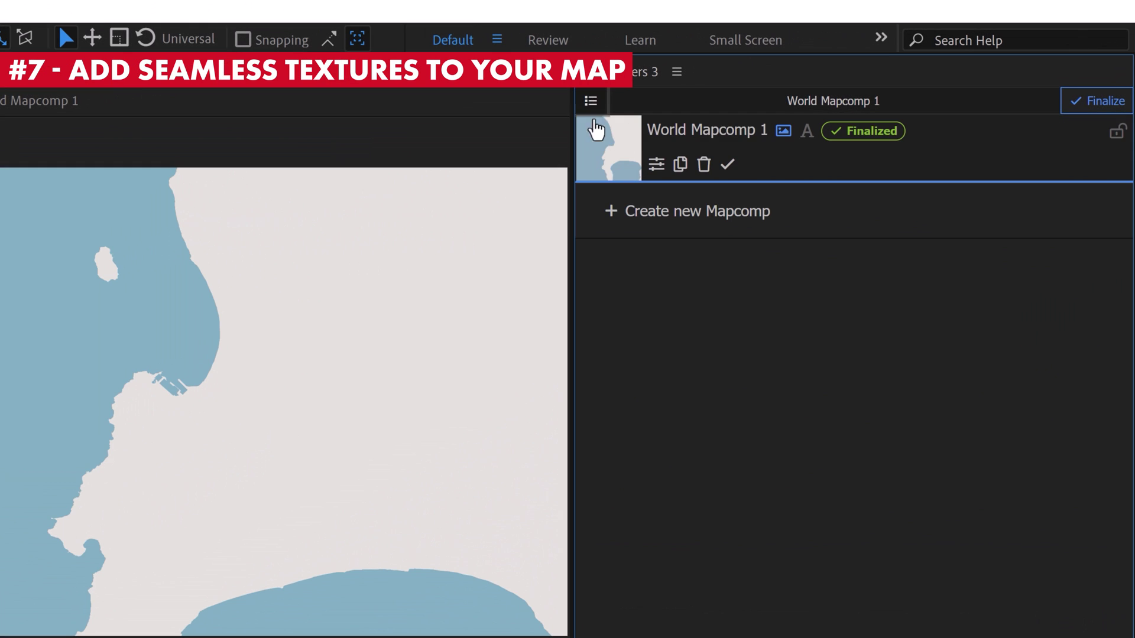
click(686, 211)
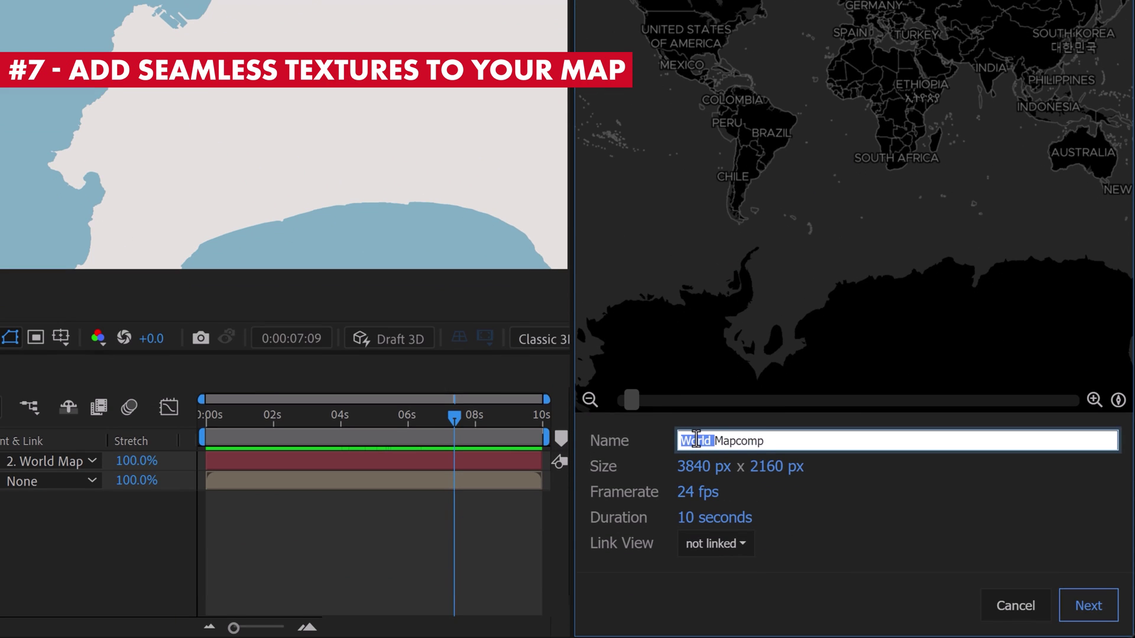
text(Texture)
click(716, 543)
click(724, 511)
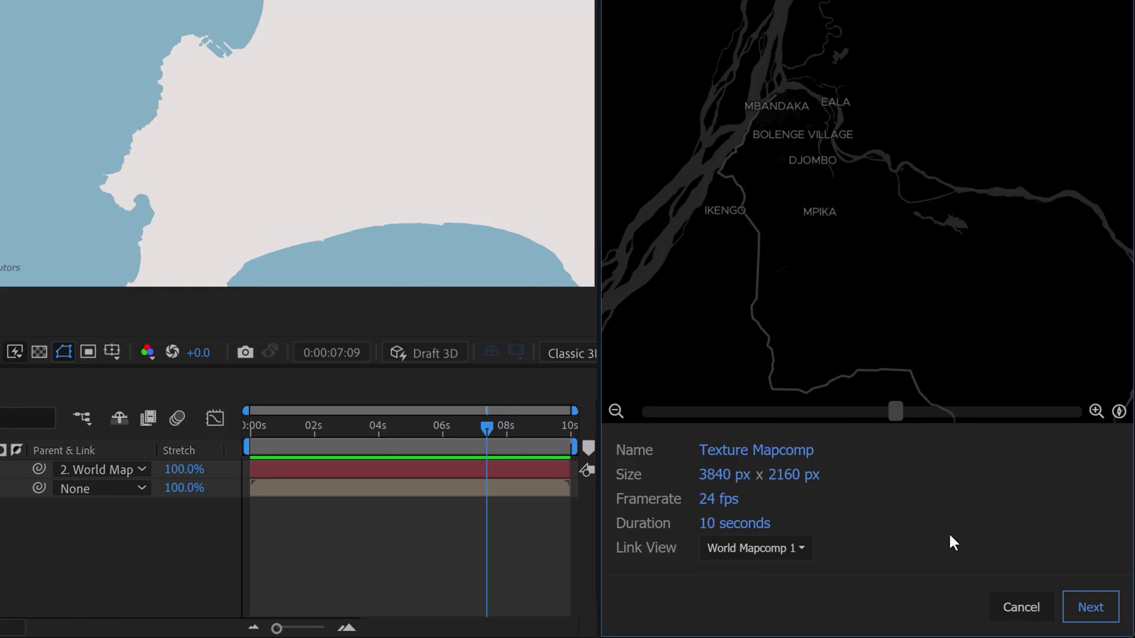
click(1090, 607)
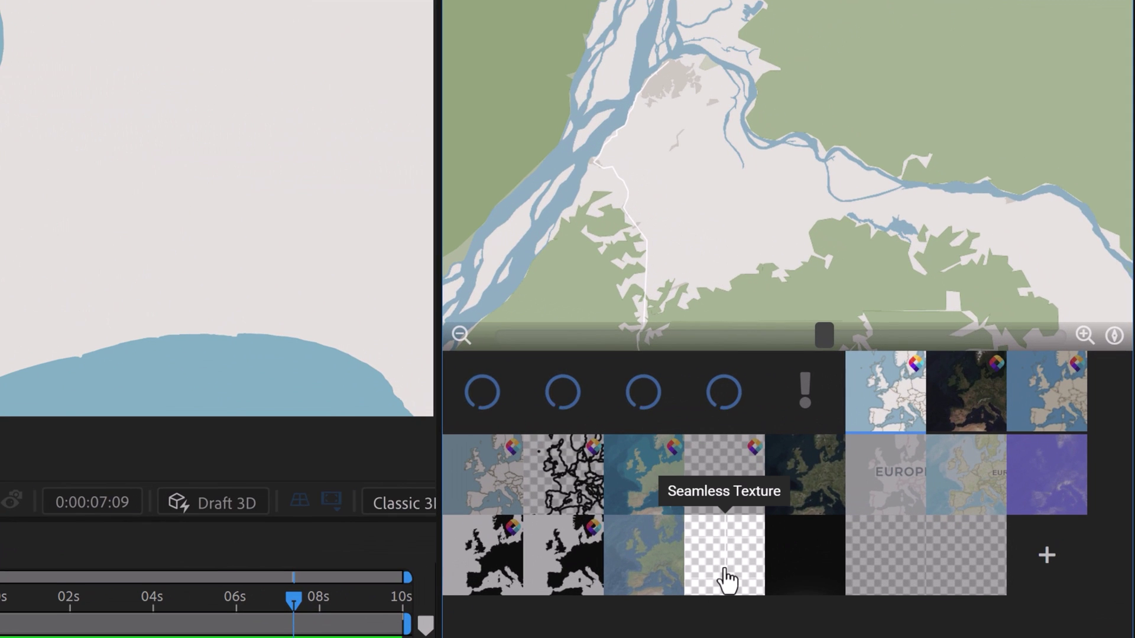
Use old paper.jpg as a Seamless Texture map style, then expand the United States of America features
click(726, 583)
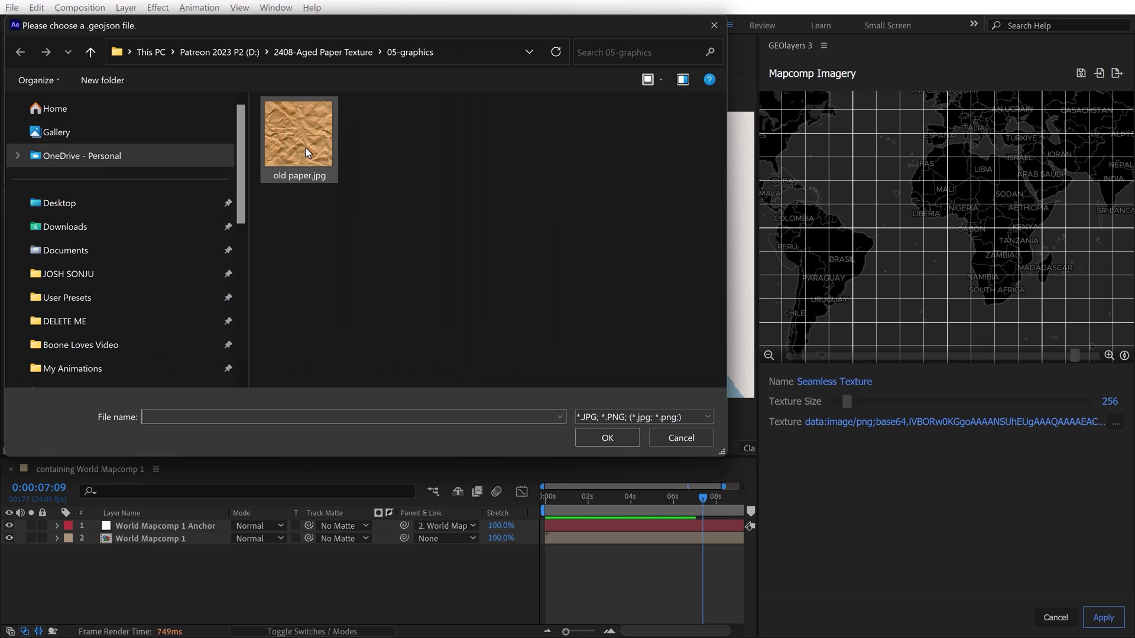
double_click(307, 153)
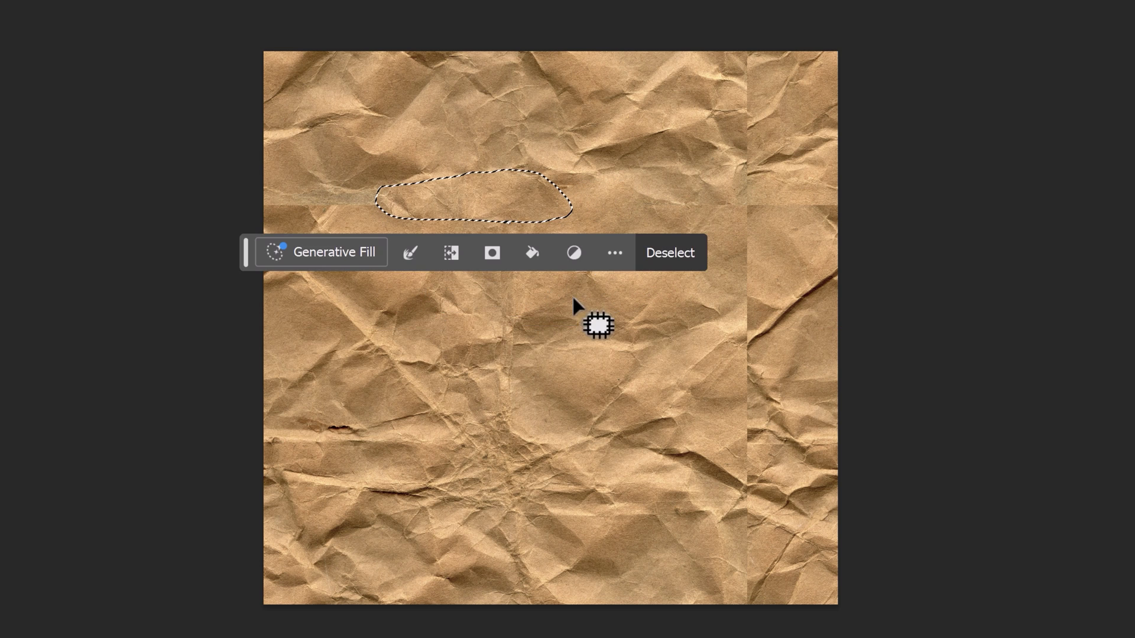
key(ctrl+d)
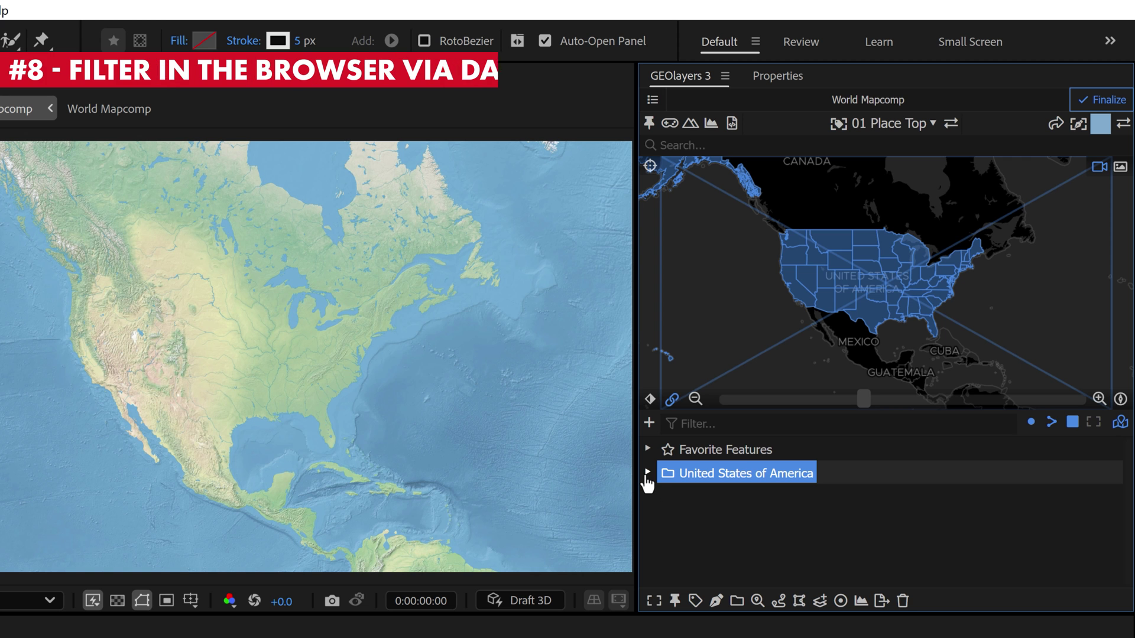
click(648, 474)
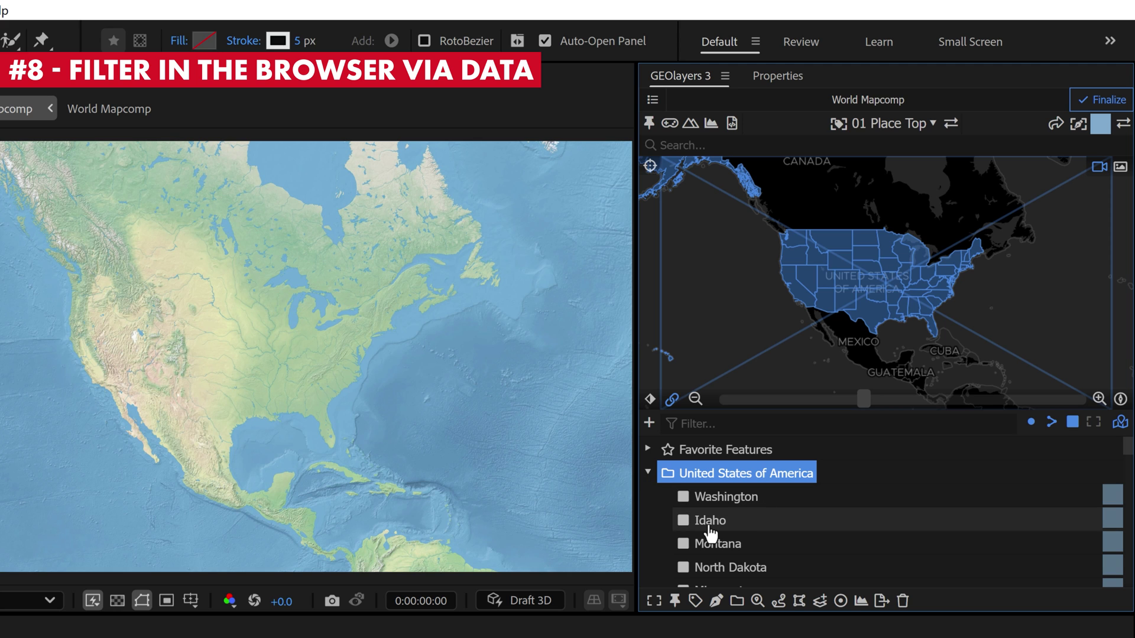
Review Washington's attributes in its Feature Properties, then close it without changes
scroll(709, 535, down, 10)
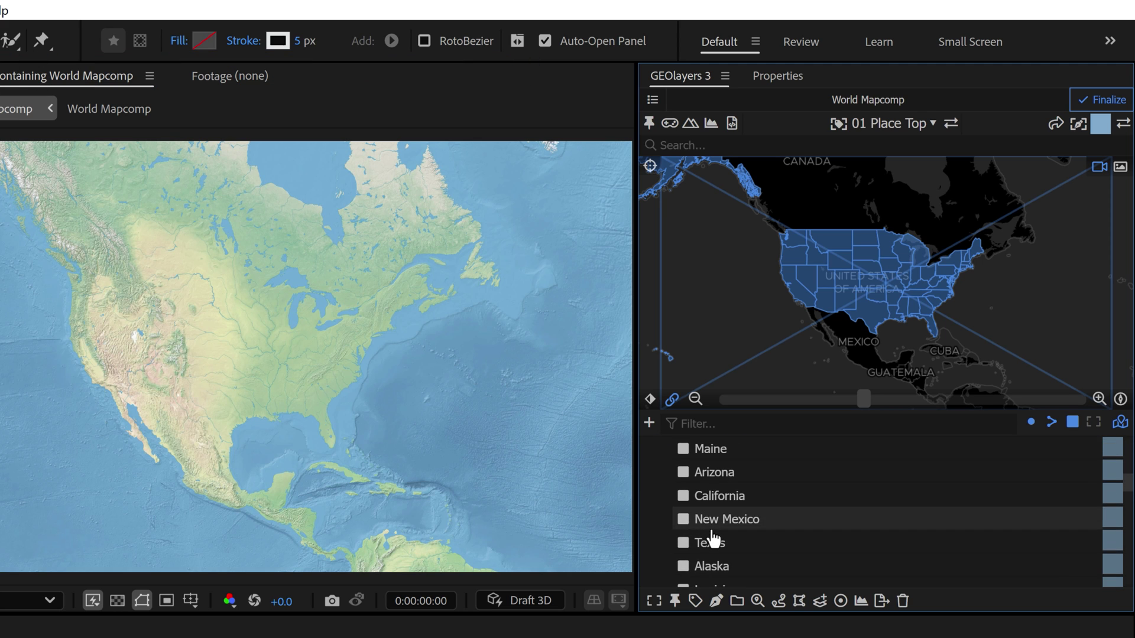
scroll(790, 541, up, 10)
click(745, 503)
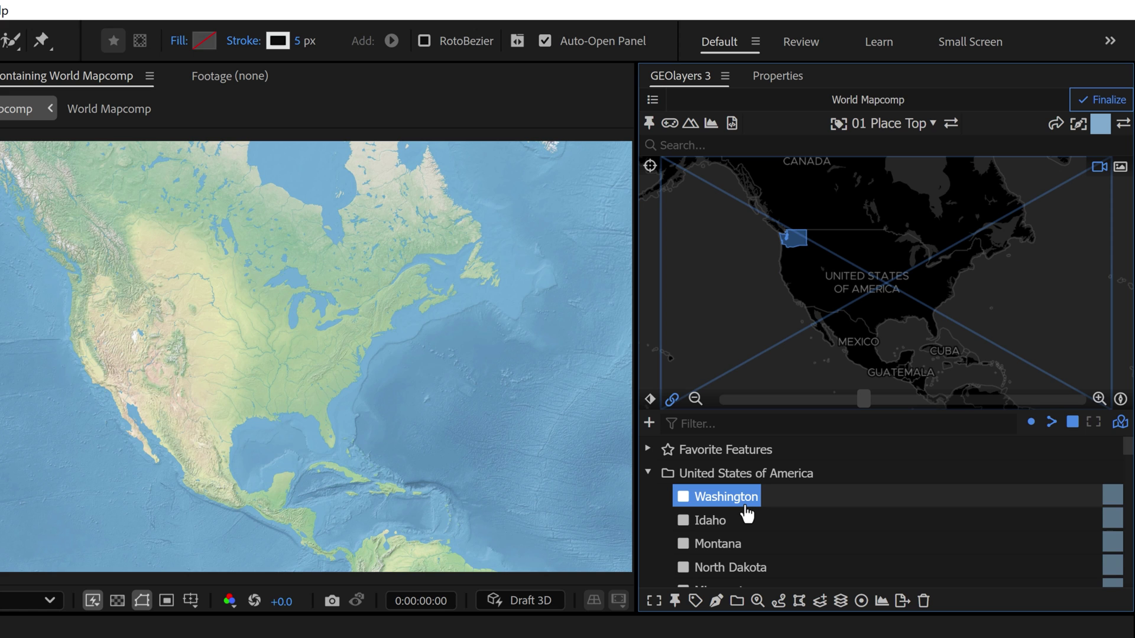
click(758, 601)
scroll(895, 496, down, 2)
scroll(898, 492, down, 2)
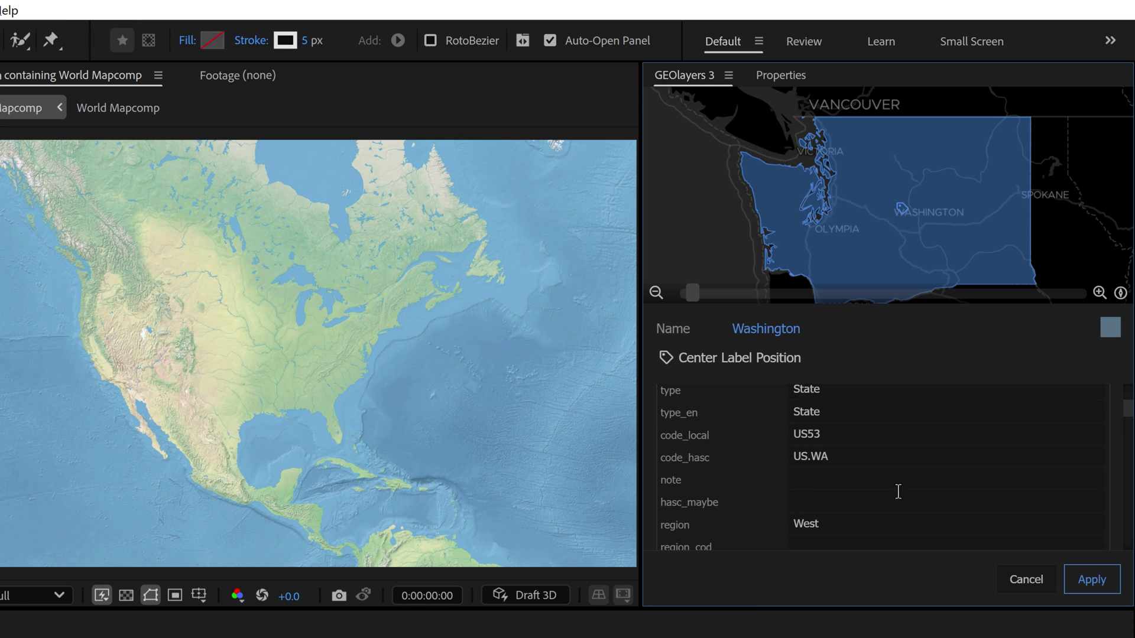
scroll(898, 492, down, 2)
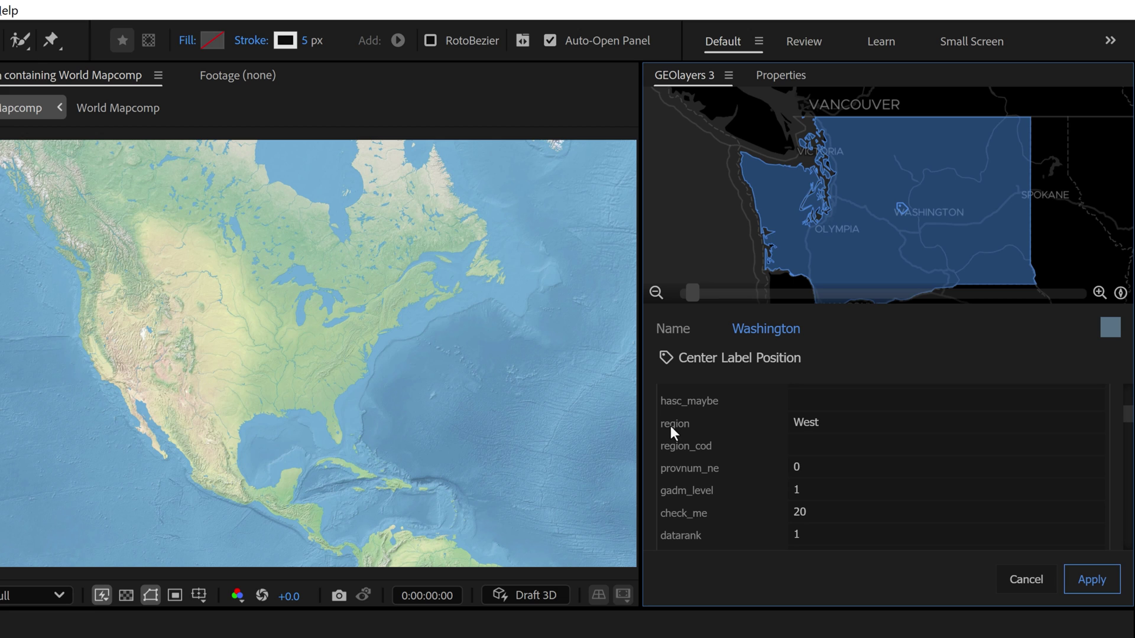
click(1032, 580)
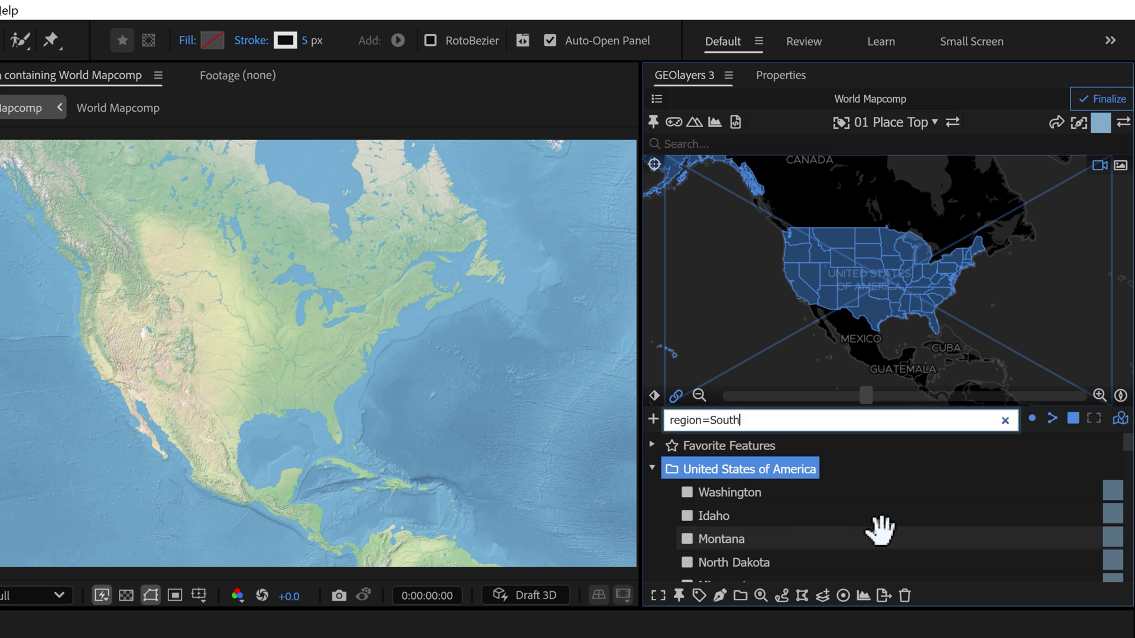
Filter features to region=South, show the southern states on the map, and copy the 'region' attribute name
key(Return)
scroll(881, 528, down, 4)
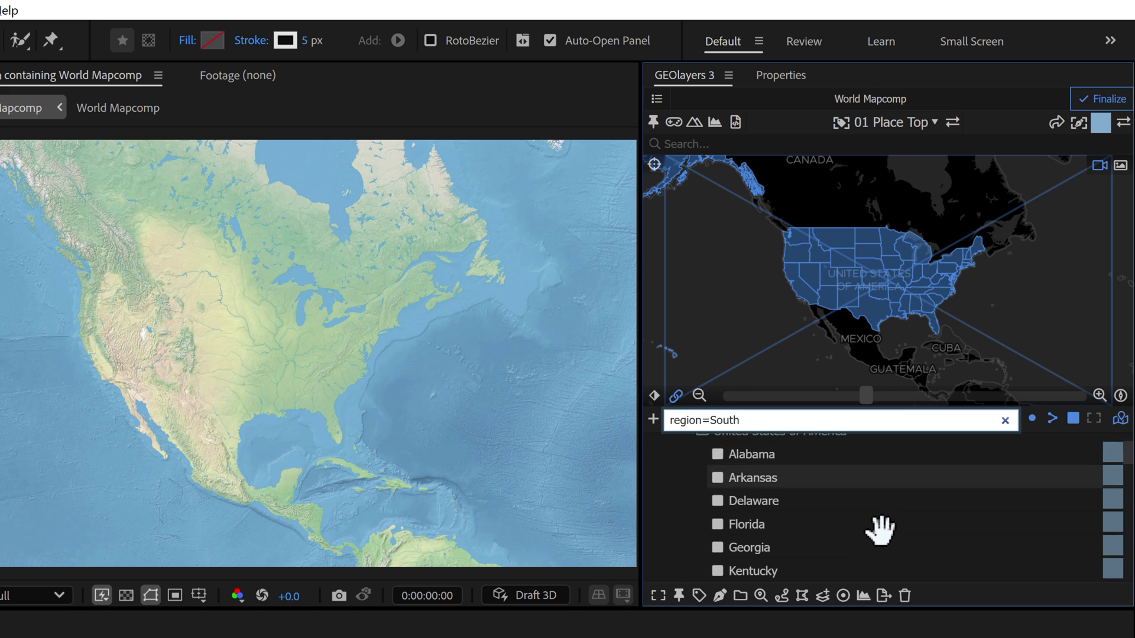
scroll(851, 526, up, 4)
click(788, 520)
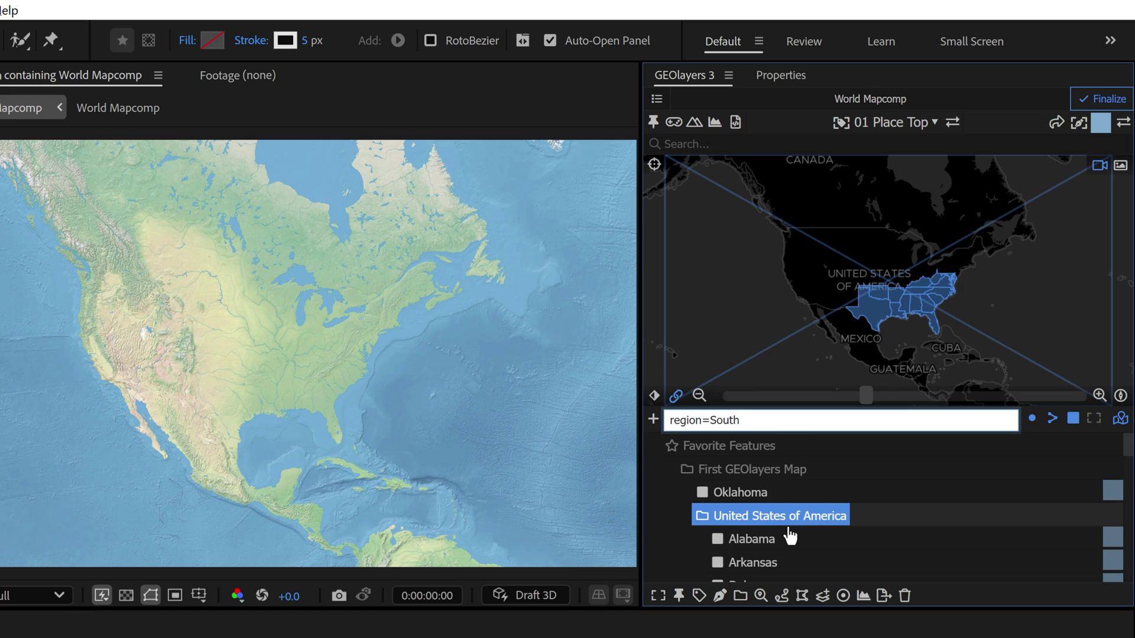
scroll(902, 311, up, 3)
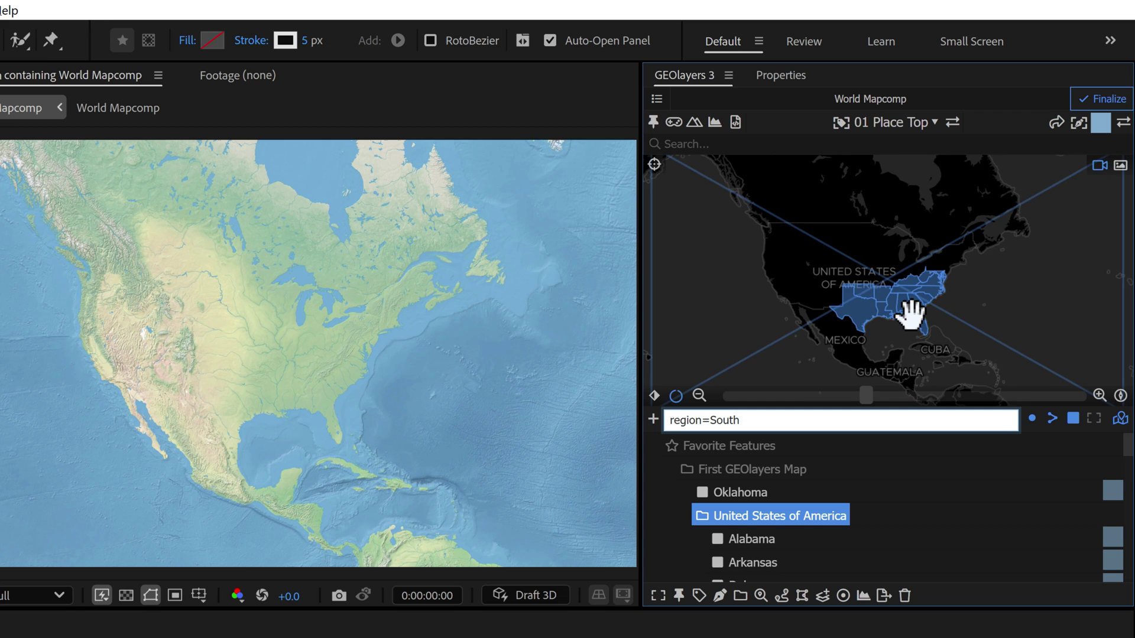
scroll(910, 306, up, 2)
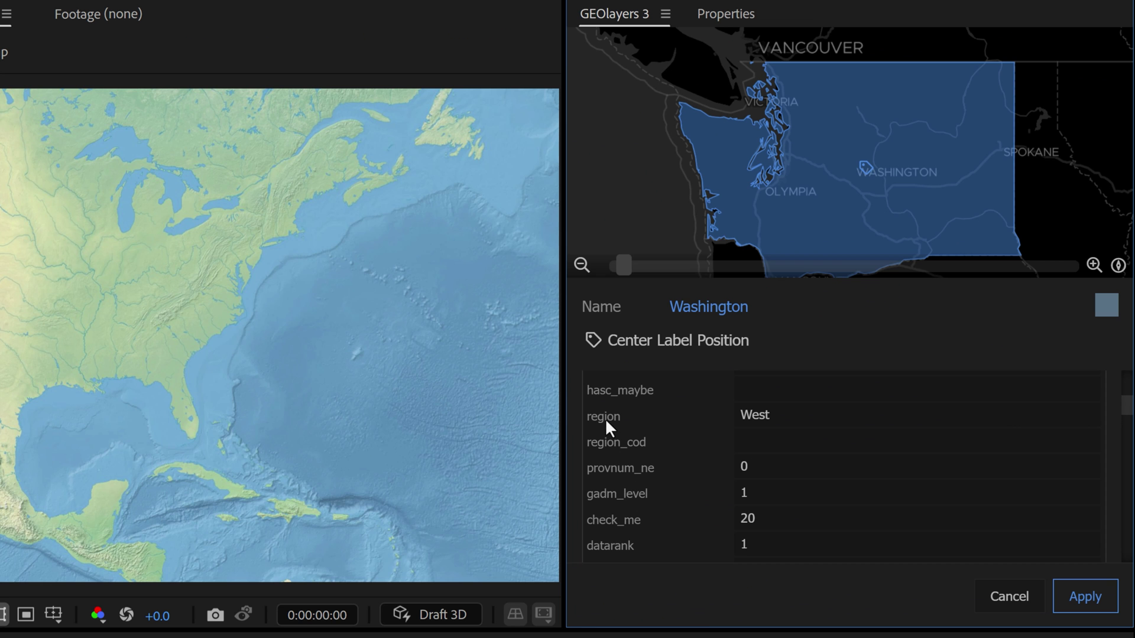
click(609, 415)
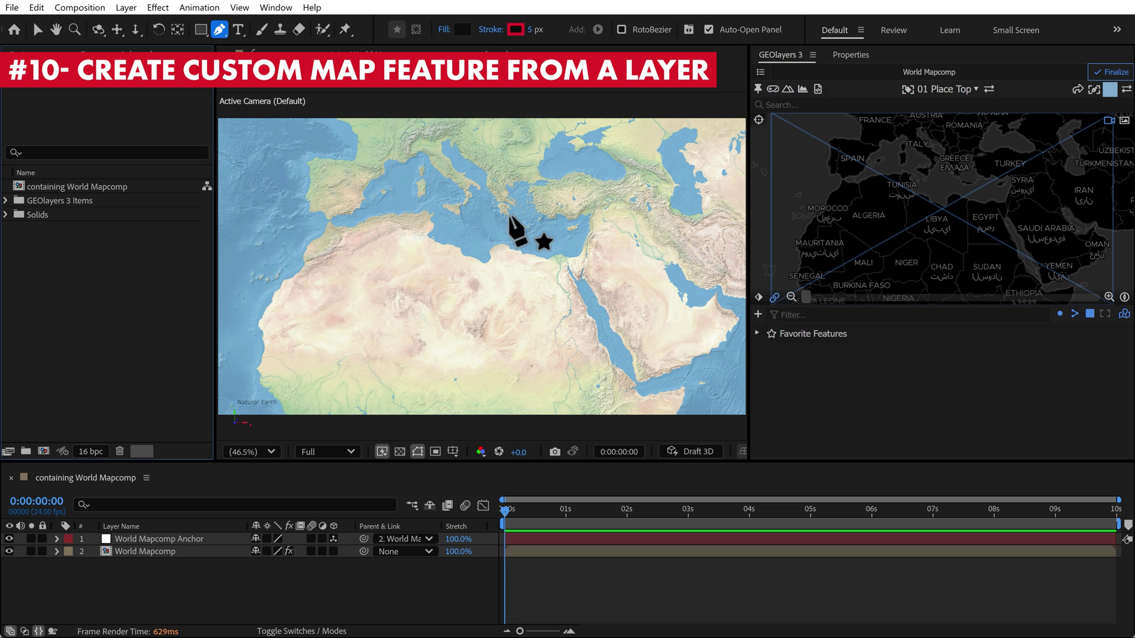
Draw a closed Pen-tool shape over the eastern Mediterranean, Libya and Egypt
drag(510, 211, 481, 215)
drag(471, 279, 480, 291)
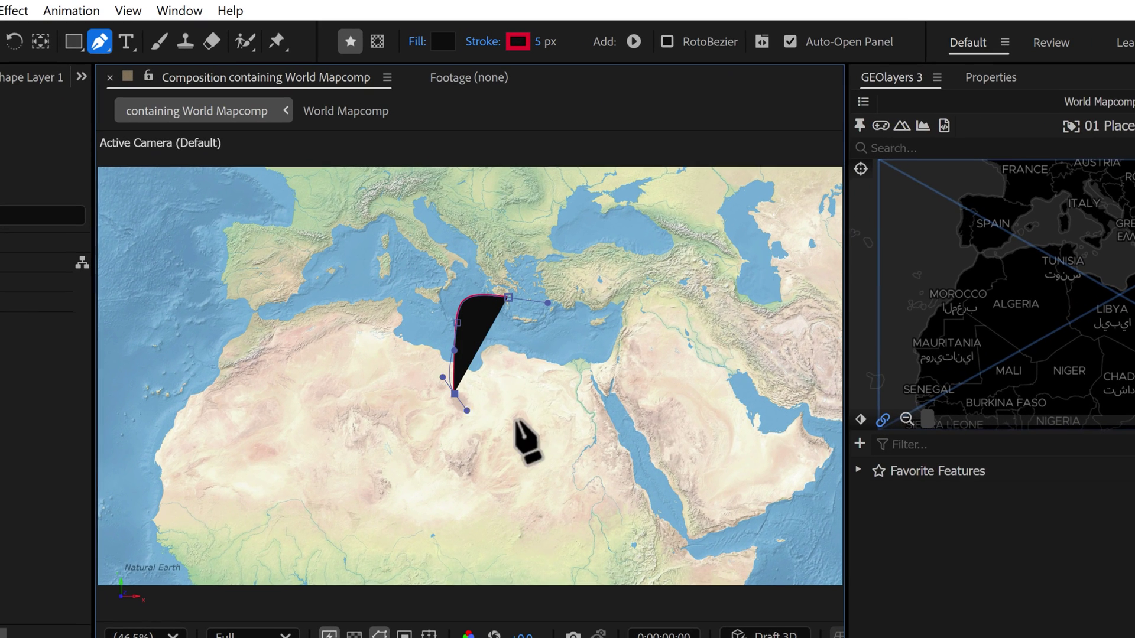
drag(564, 401, 583, 405)
drag(632, 315, 624, 305)
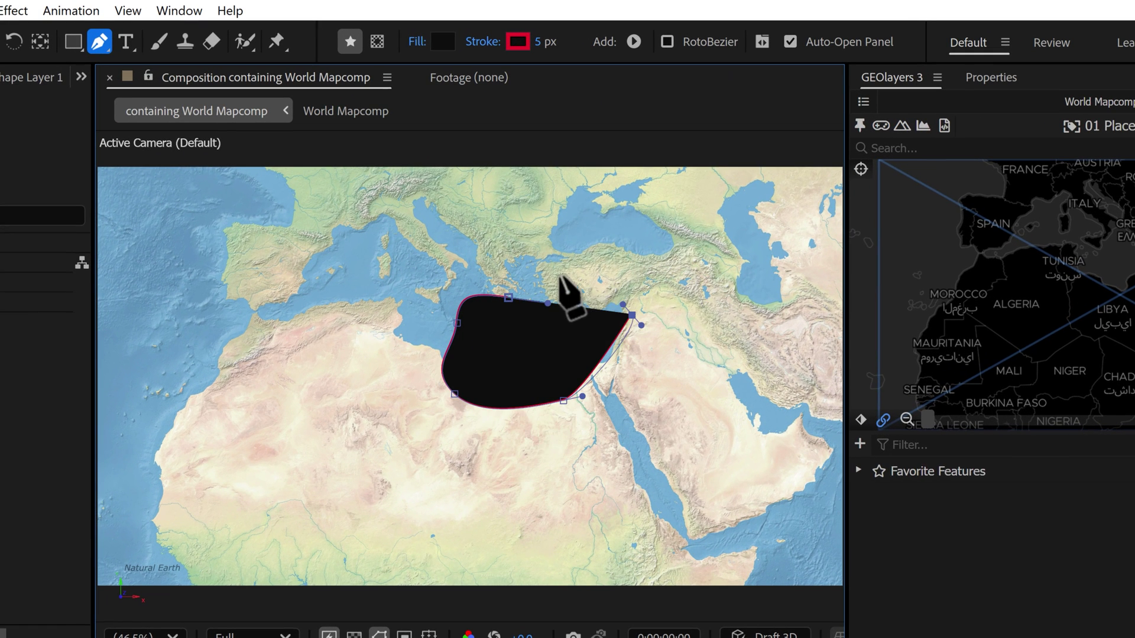
drag(531, 273, 537, 272)
click(508, 296)
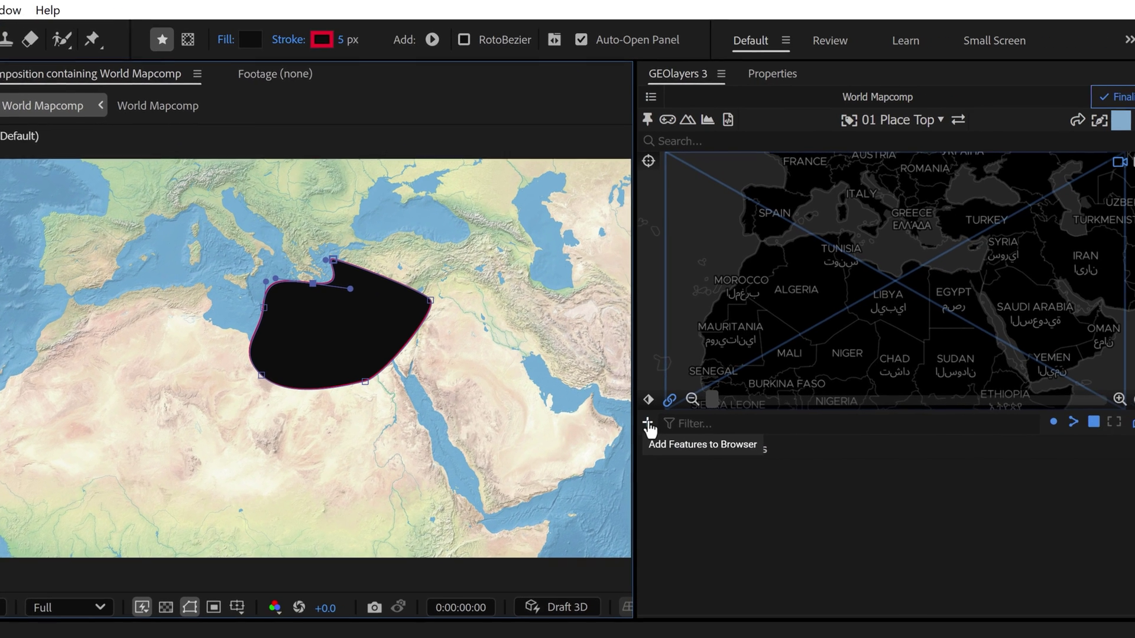
Add Shape Layer 1 as a map feature via Feature from Layer and review its area
click(757, 434)
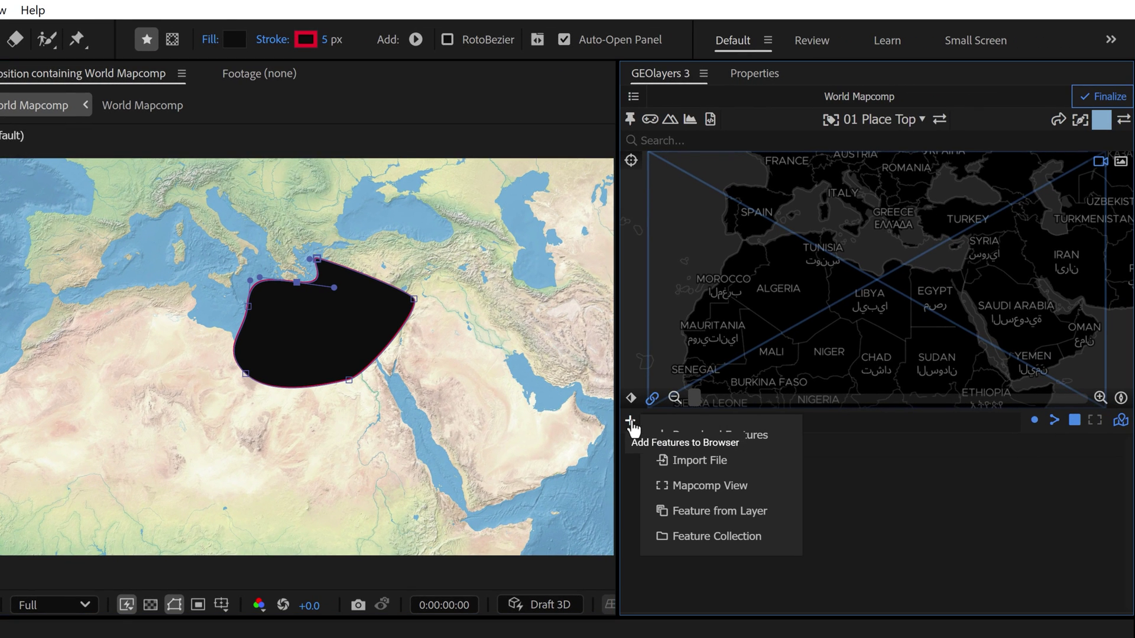
click(704, 512)
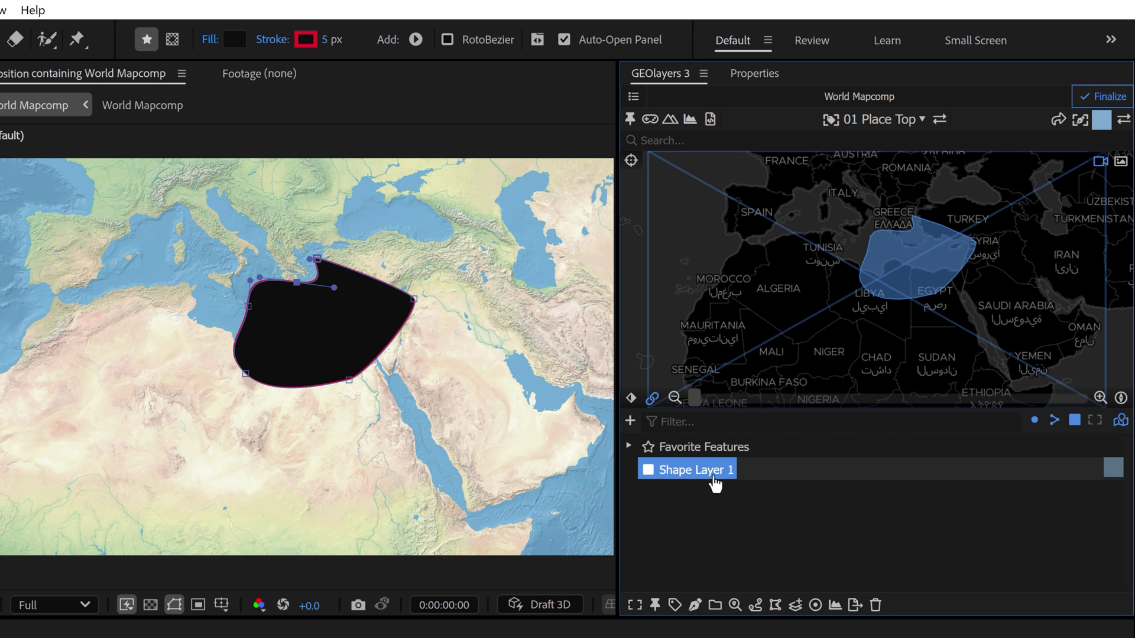
click(735, 606)
drag(807, 618, 807, 636)
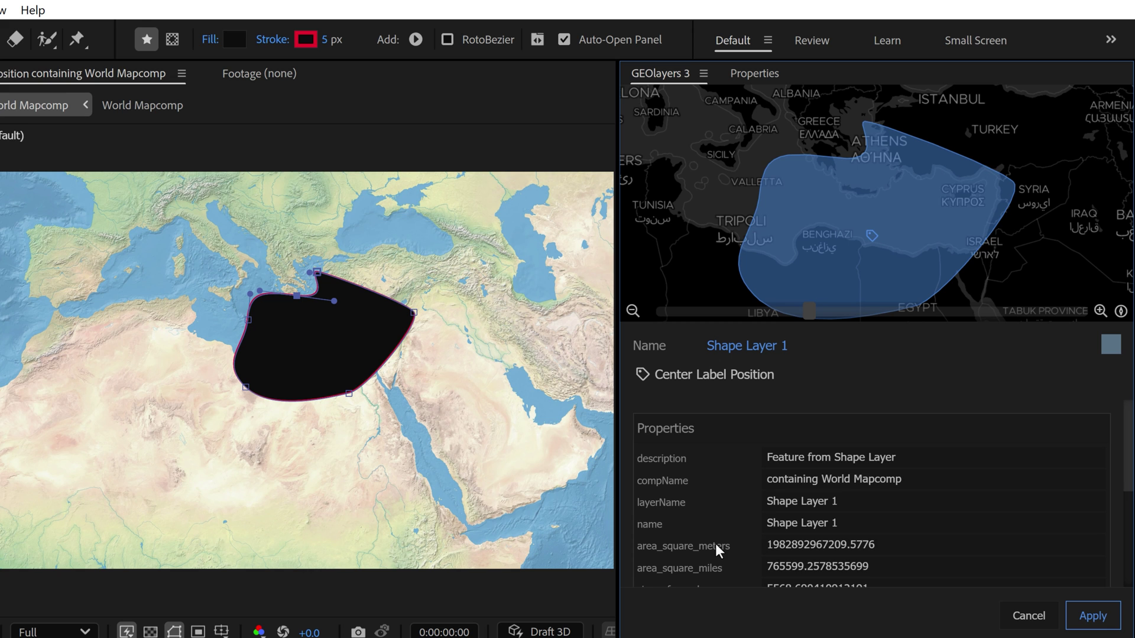
scroll(716, 548, down, 3)
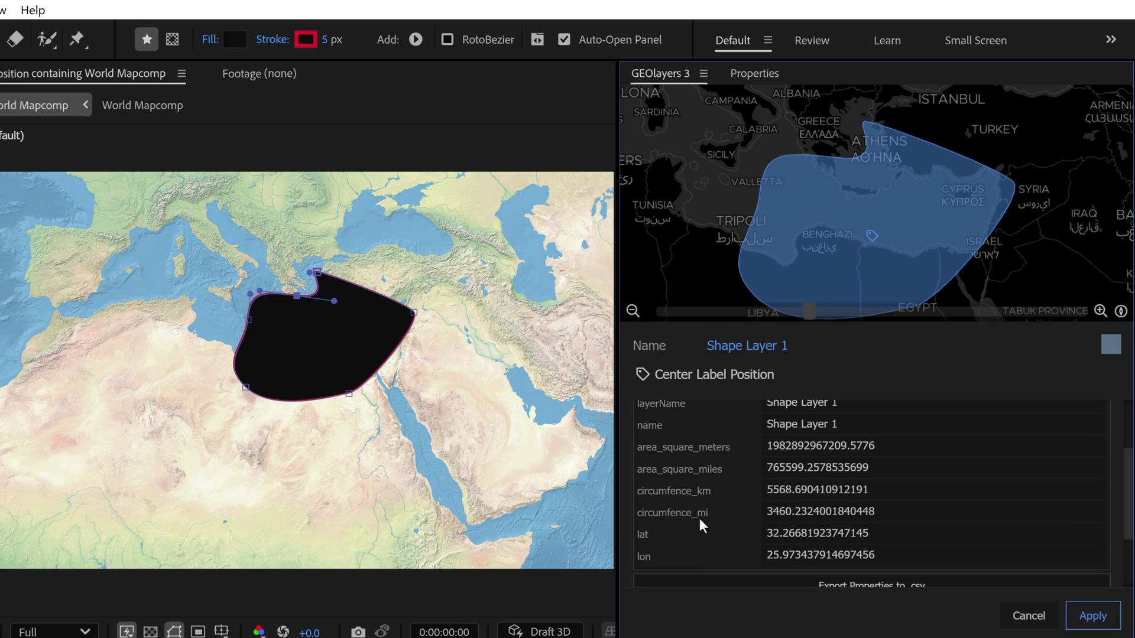
click(1017, 618)
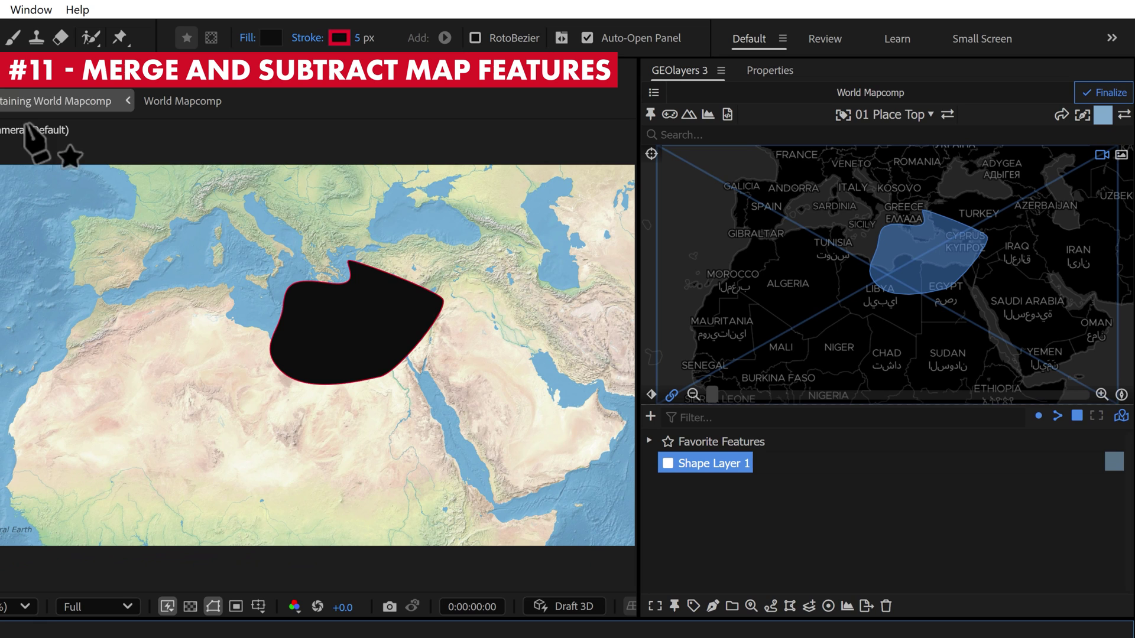
Draw a second shape over Libya overlapping the first and add it as the Shape Layer 2 feature
drag(266, 270, 237, 289)
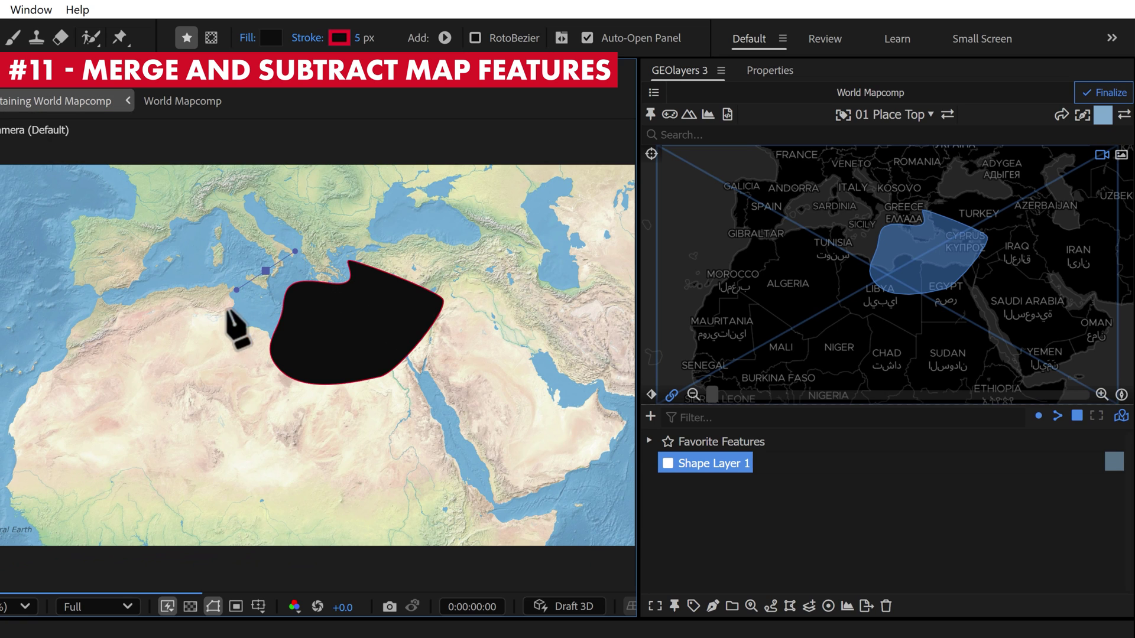
click(218, 375)
drag(356, 447, 334, 341)
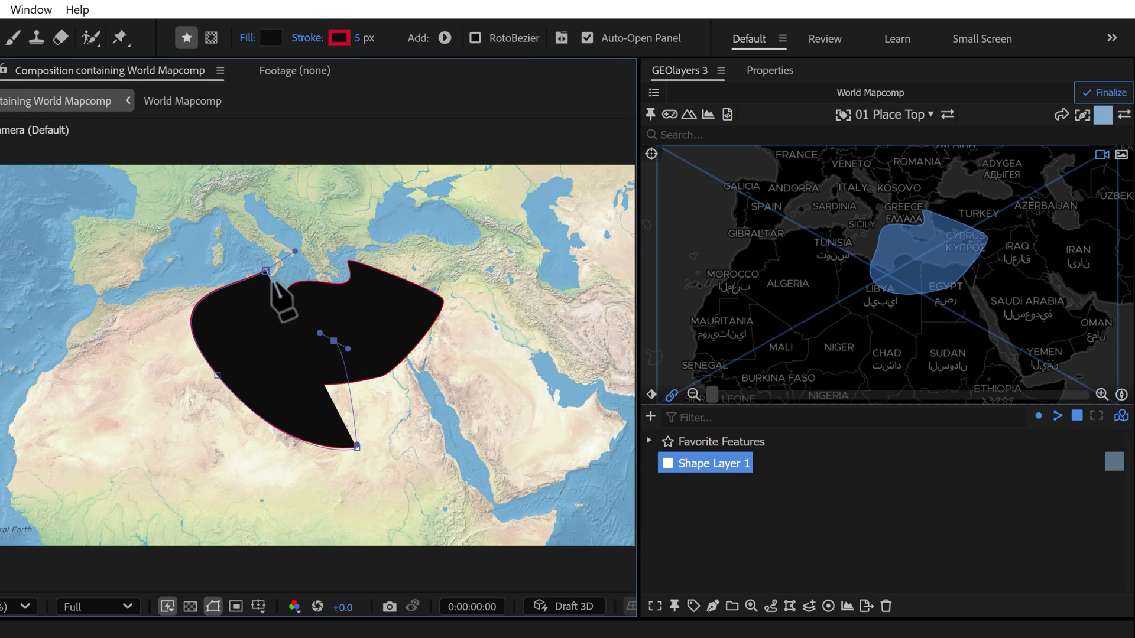
drag(270, 291, 343, 467)
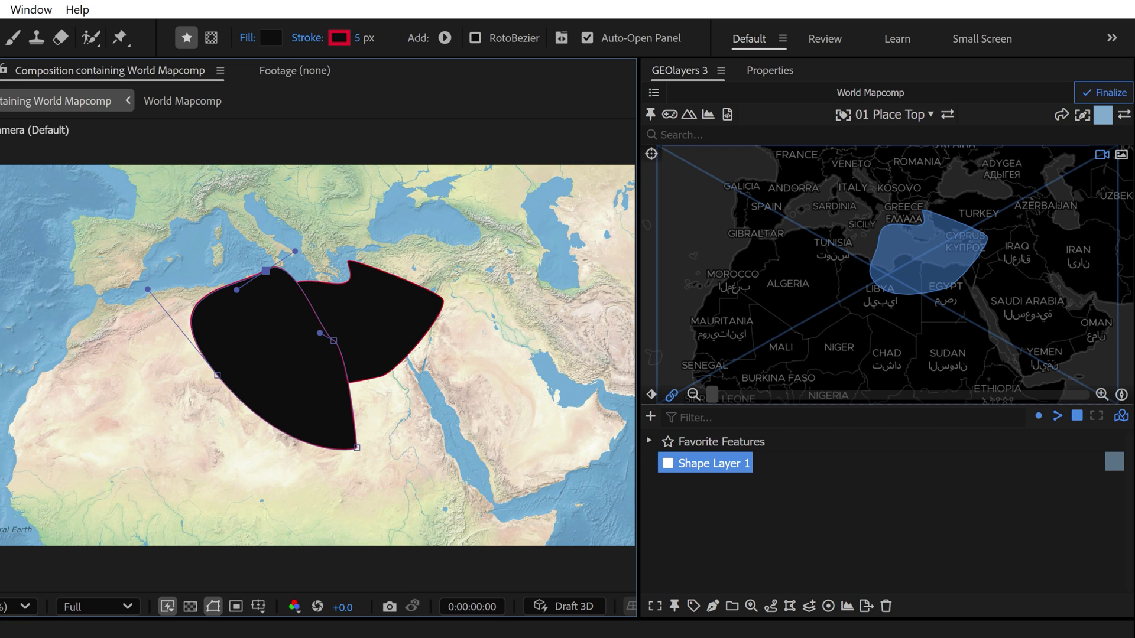
click(651, 416)
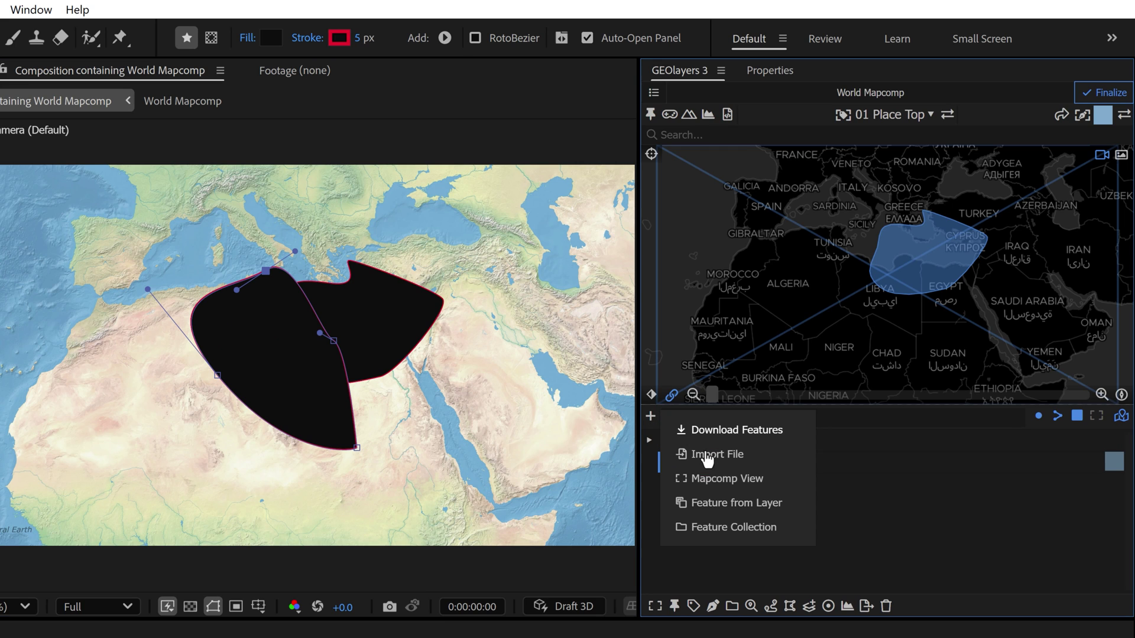
click(718, 506)
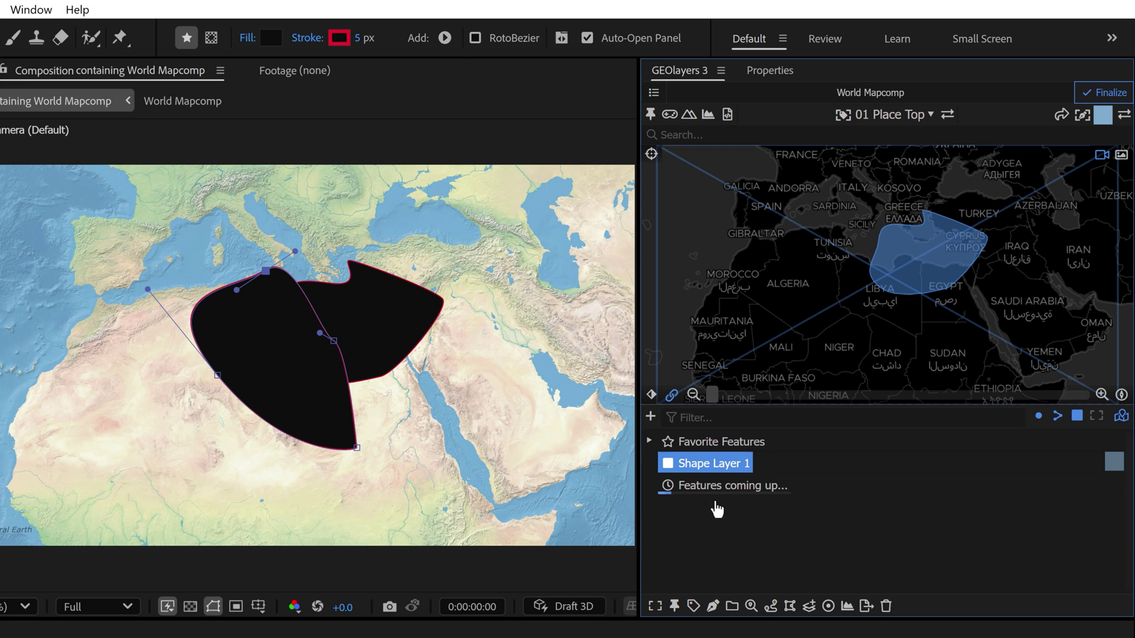
Merge the Shape Layer 1 and Shape Layer 2 features into one
click(720, 466)
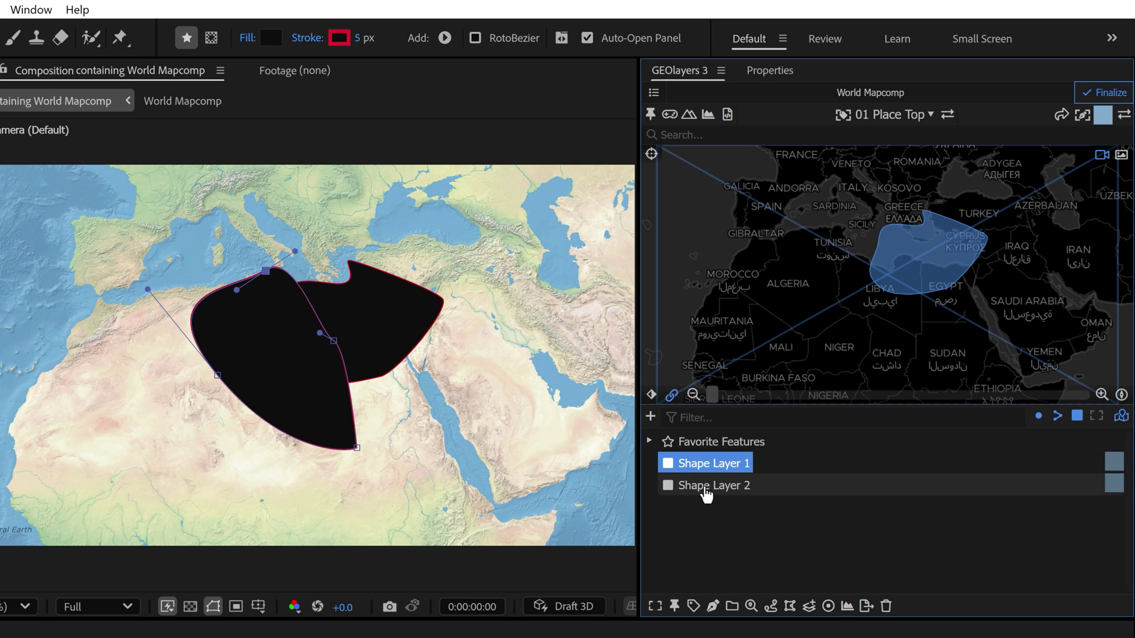
ctrl+click(706, 493)
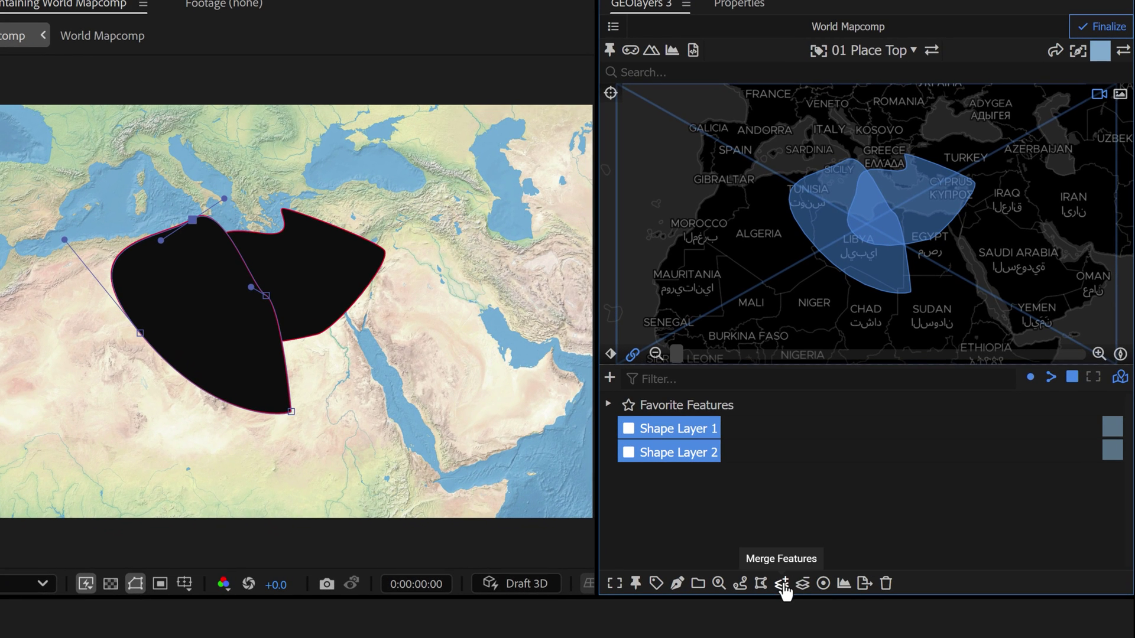
click(782, 584)
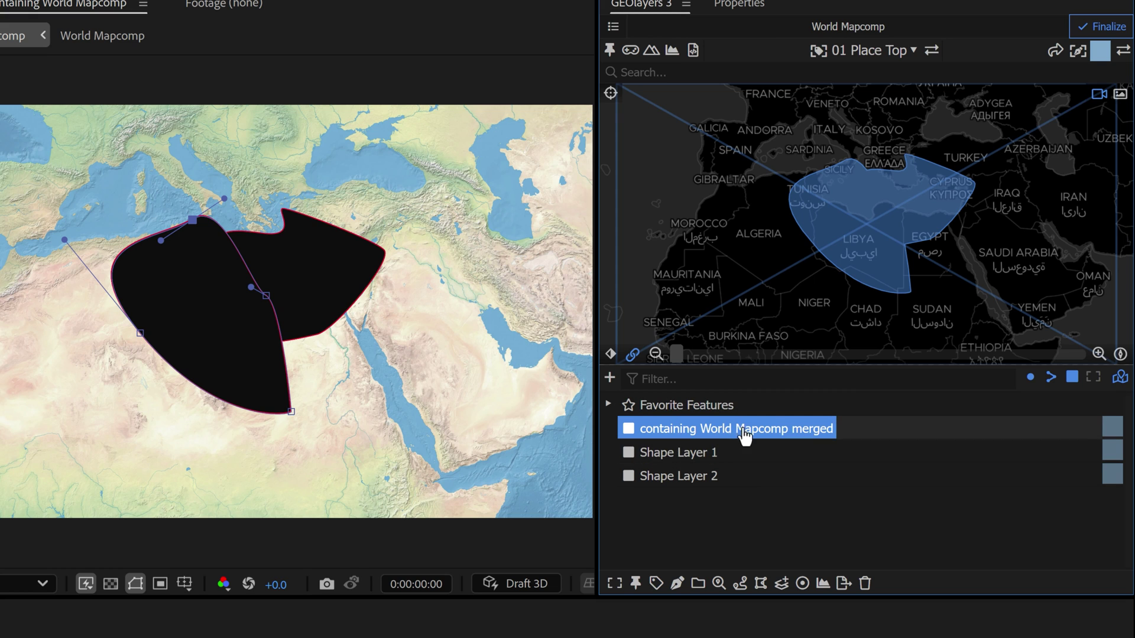
Subtract Shape Layer 2 from Shape Layer 1 with Subtract lower Feature
click(709, 456)
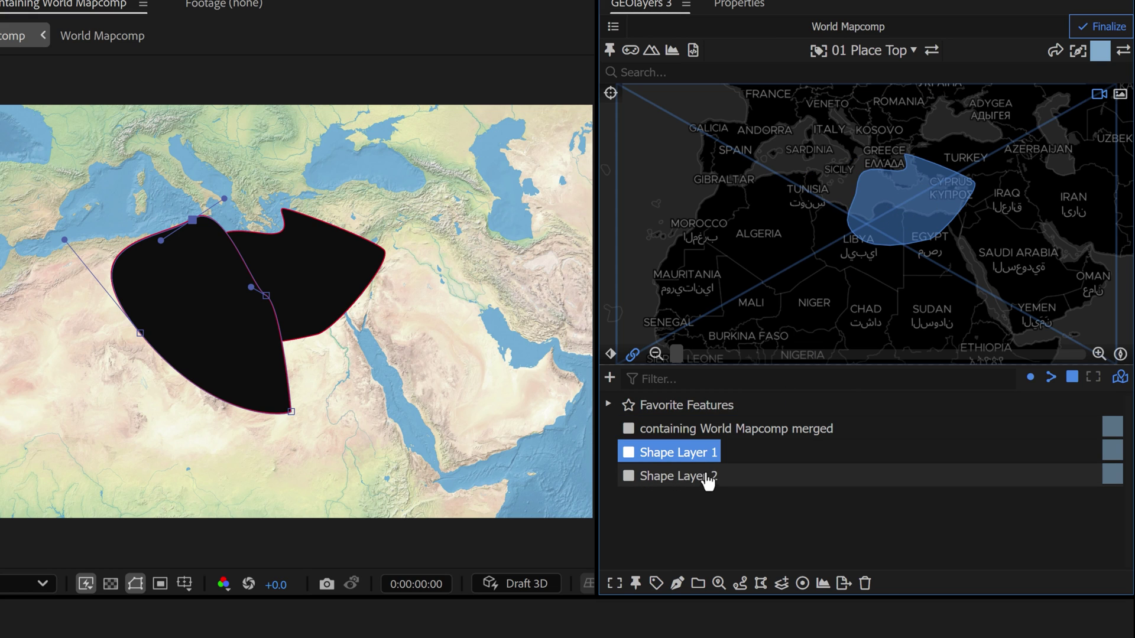
shift+click(707, 479)
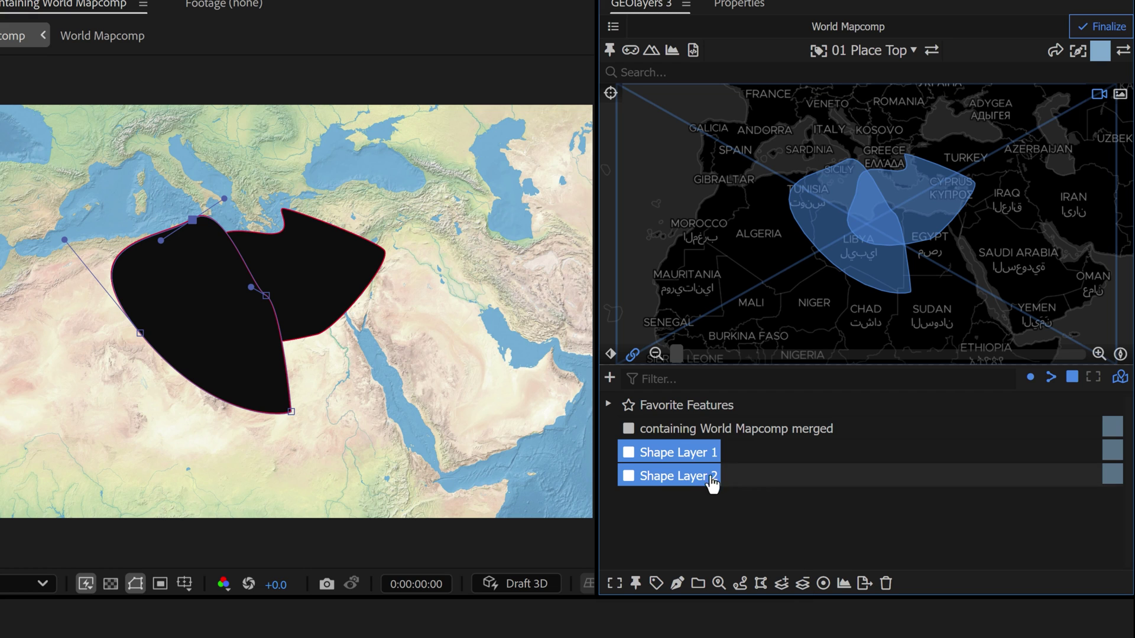
click(802, 586)
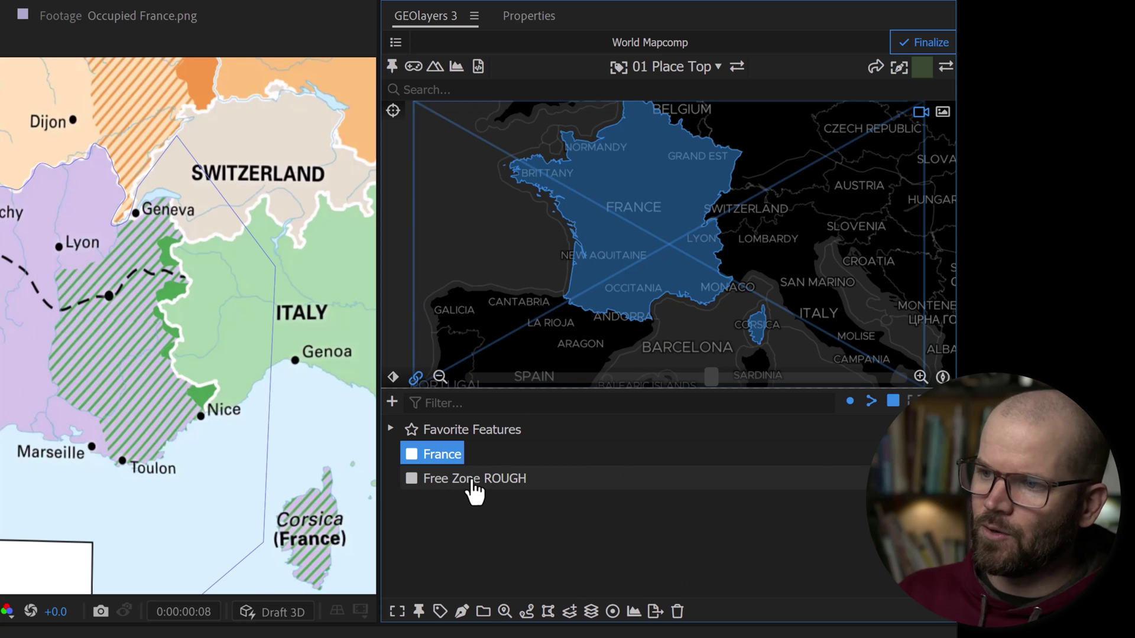
Subtract Free Zone ROUGH from France, leaving occupied France as 'France subtracted'
shift+click(472, 480)
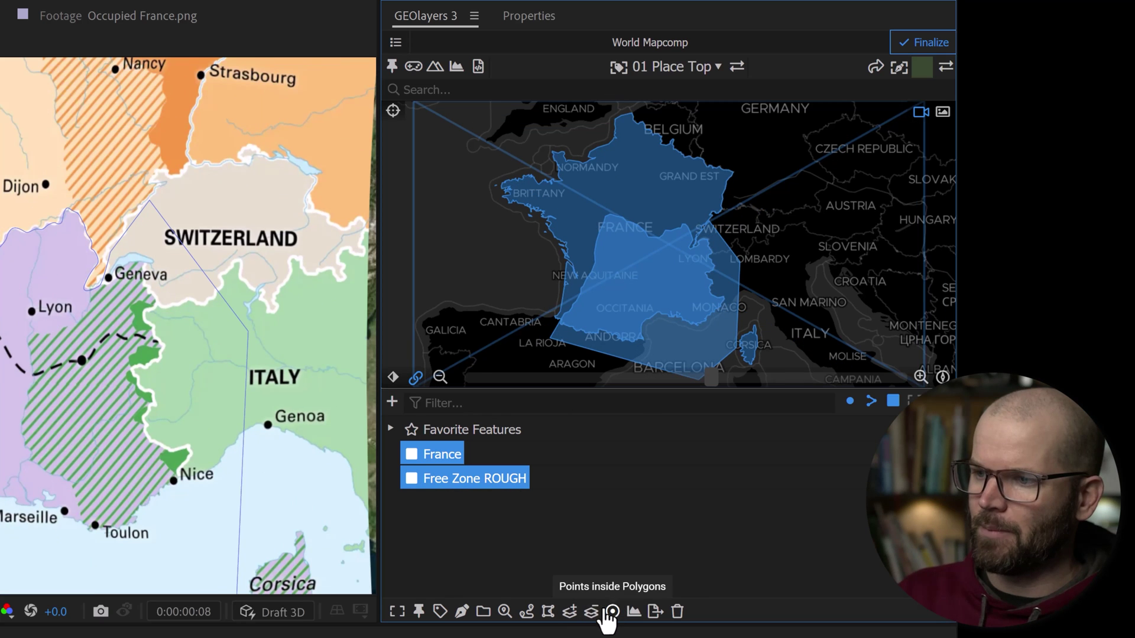
click(591, 612)
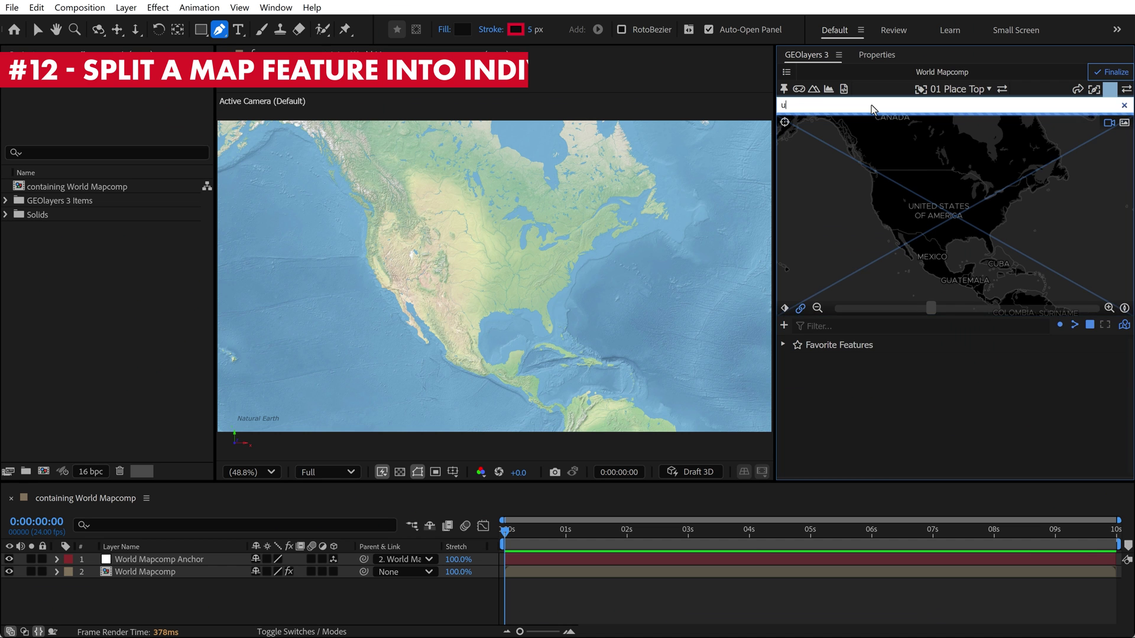
Search 'united states', add the United States of America country, and frame the map on North America
text(nited states)
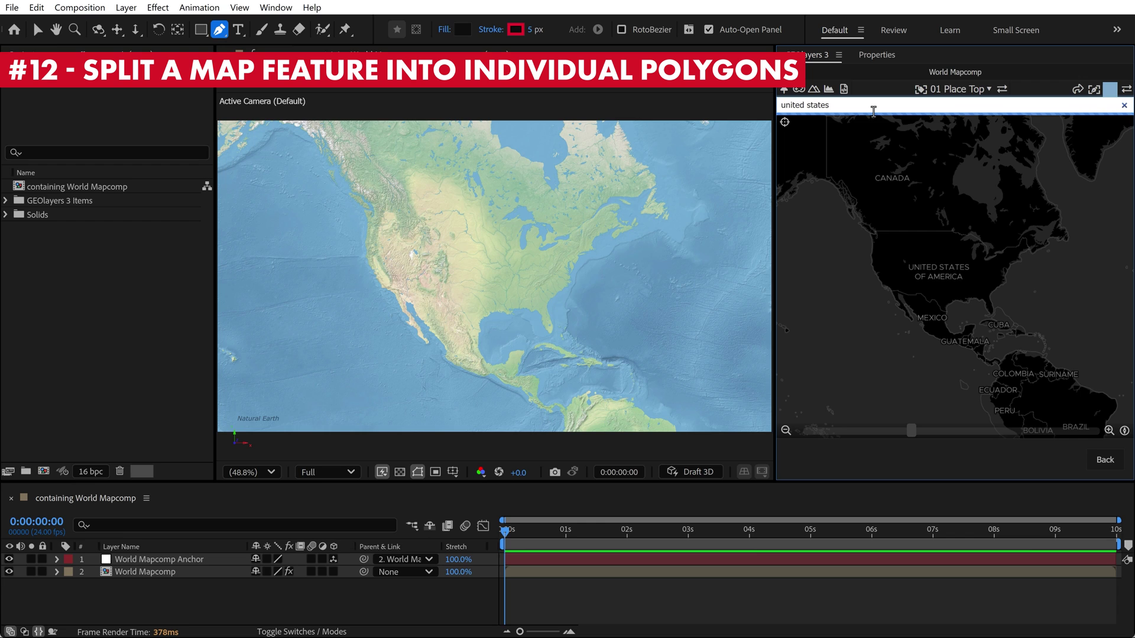
key(Return)
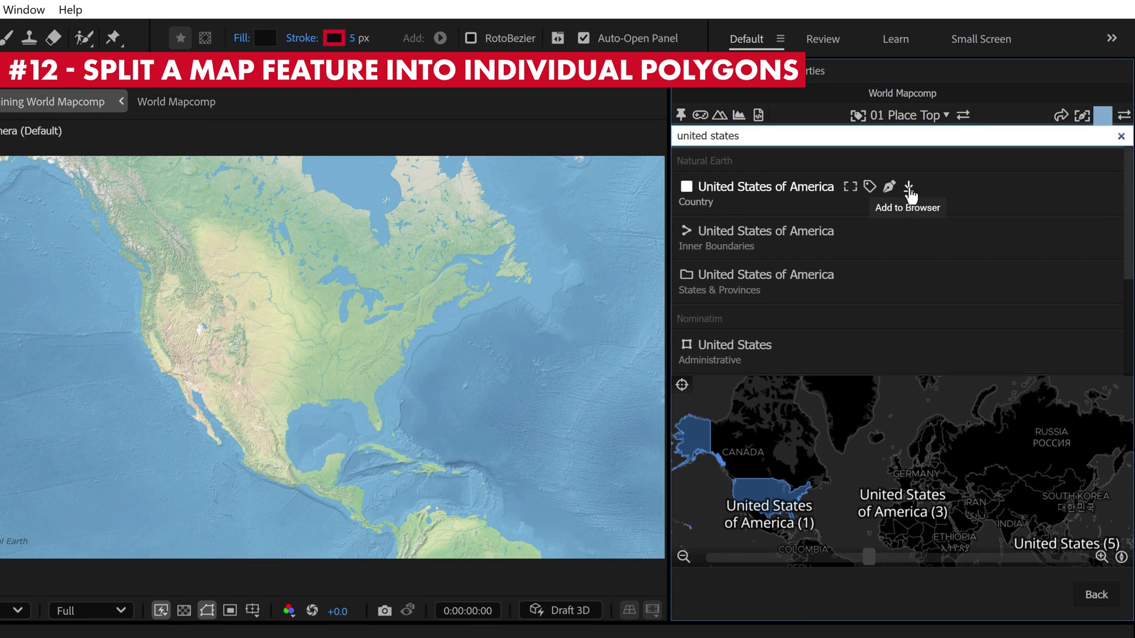
click(909, 190)
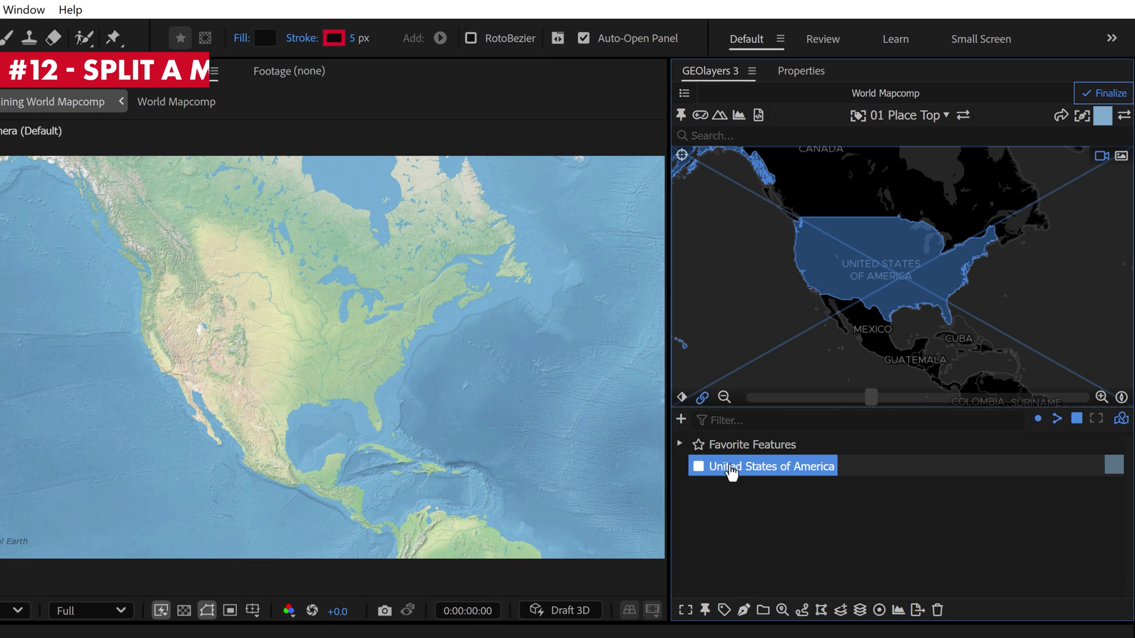
drag(750, 304, 814, 332)
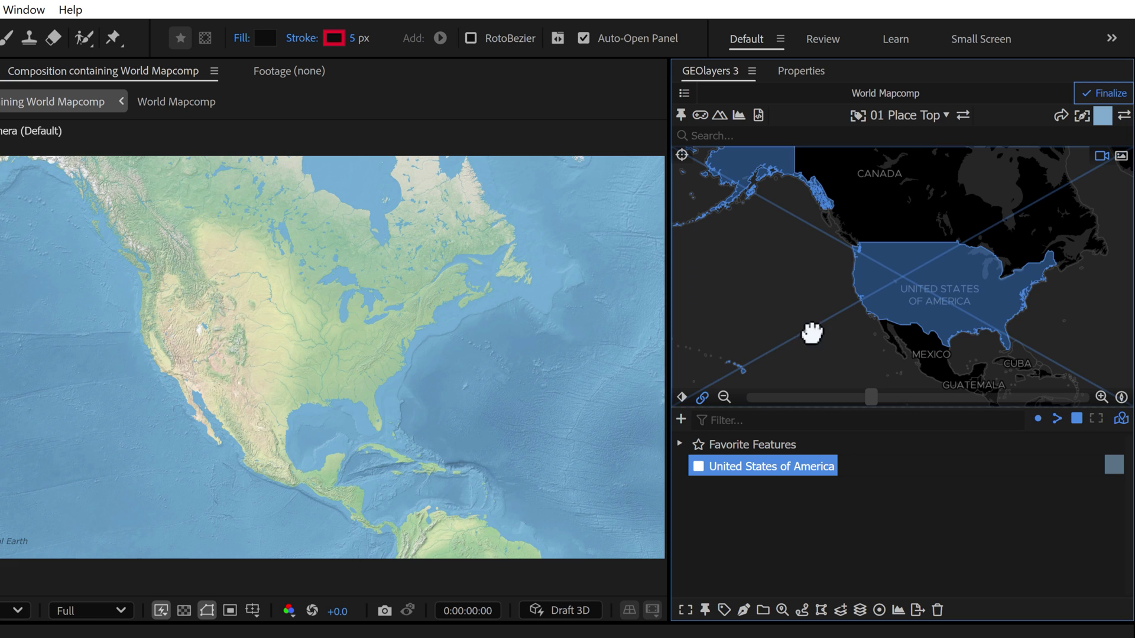
drag(845, 259, 793, 235)
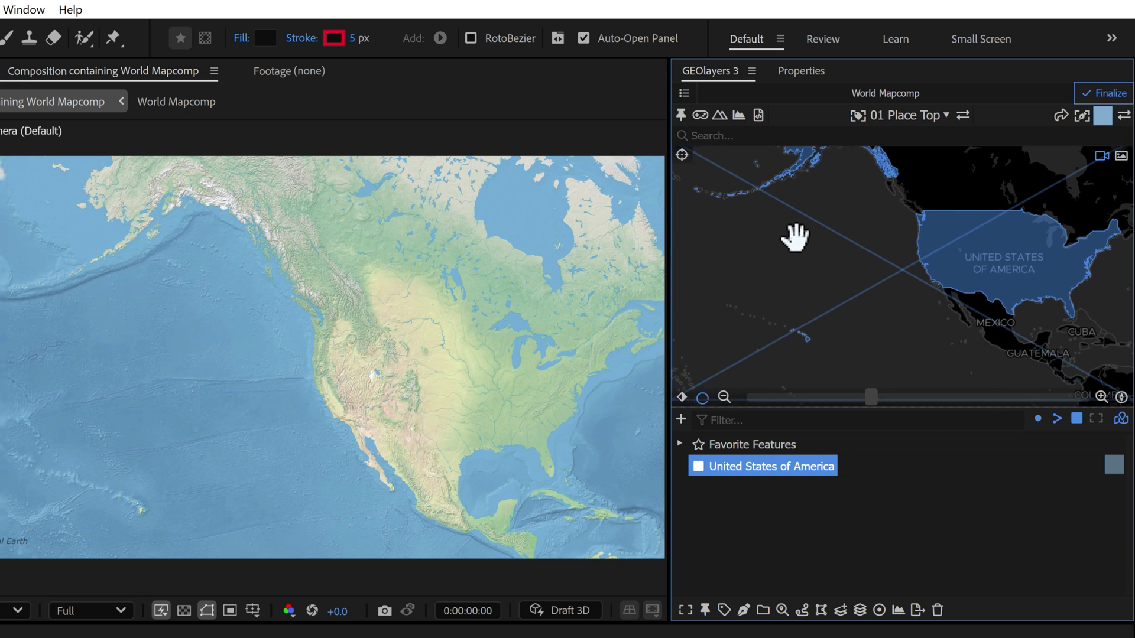
drag(830, 320, 810, 334)
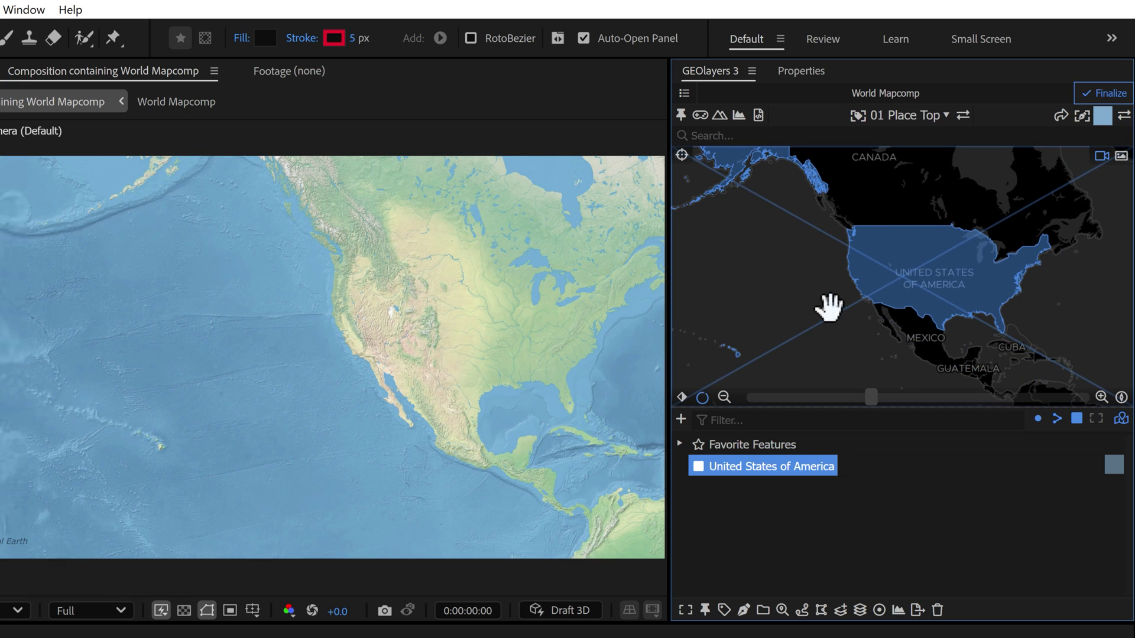
scroll(830, 306, down, 2)
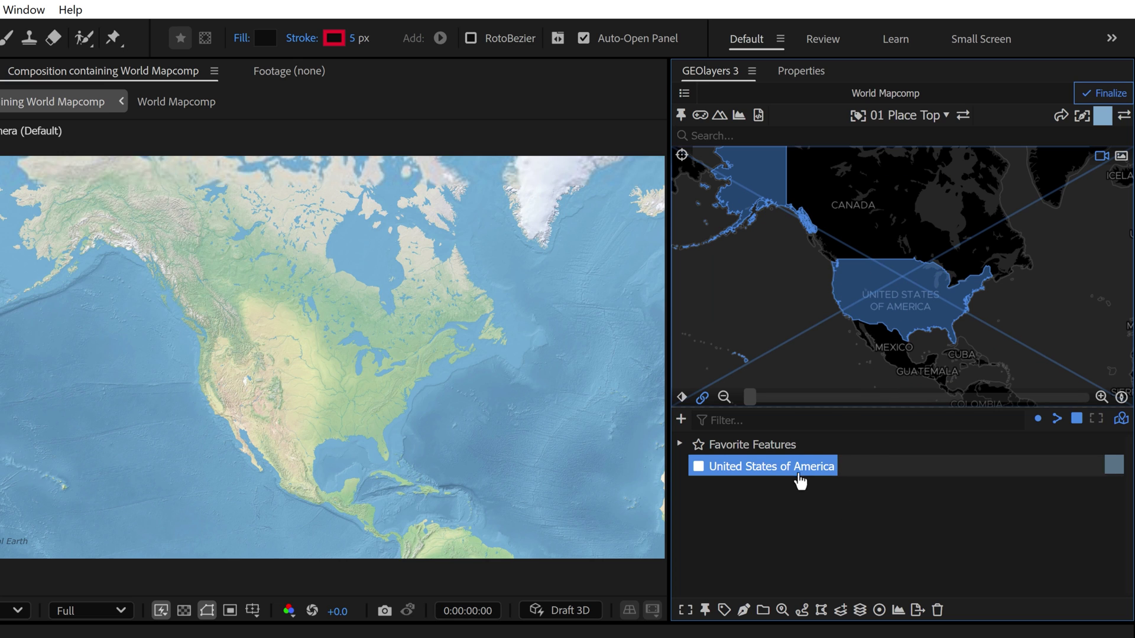
Split the USA feature, then step through the split polygons such as the lower 48 and Alaska
click(860, 611)
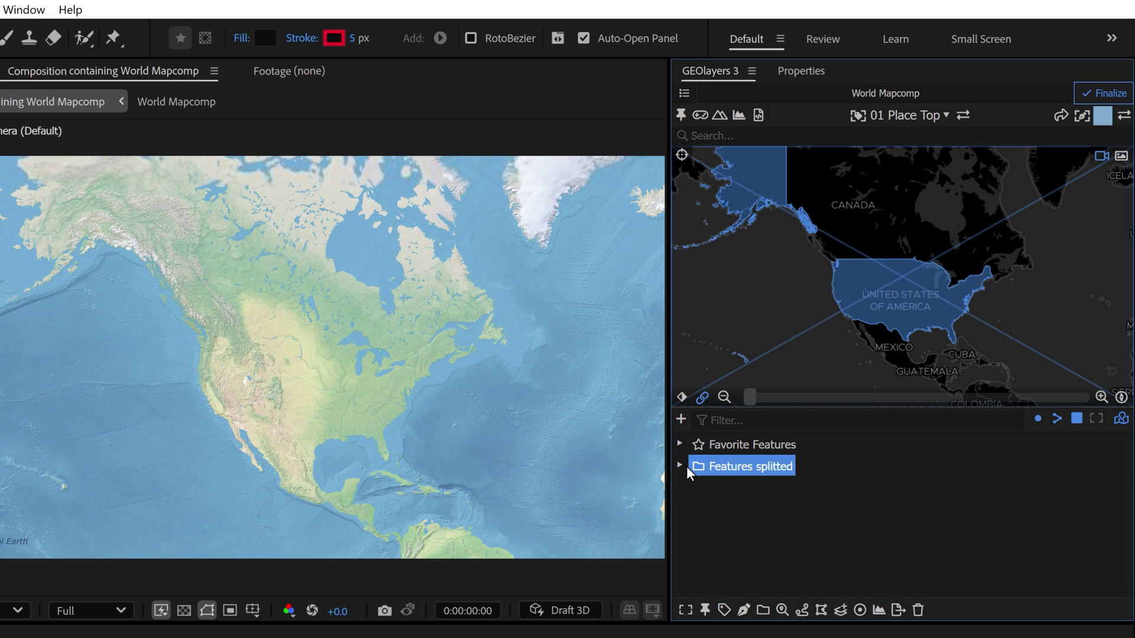
click(679, 466)
click(789, 489)
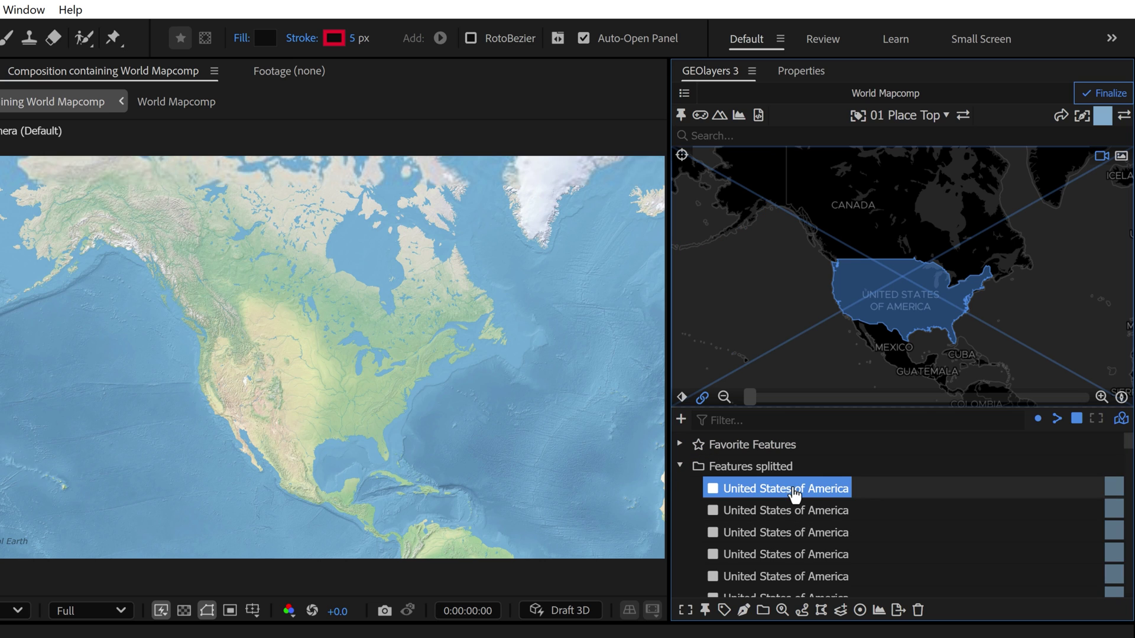
click(791, 512)
click(796, 539)
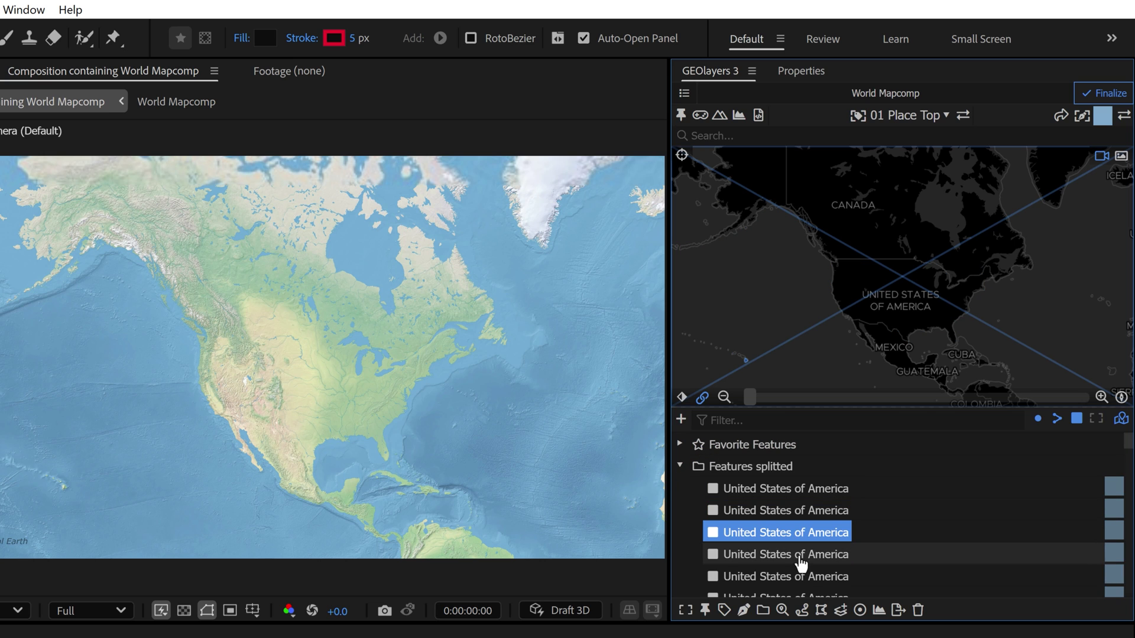
click(799, 557)
click(801, 577)
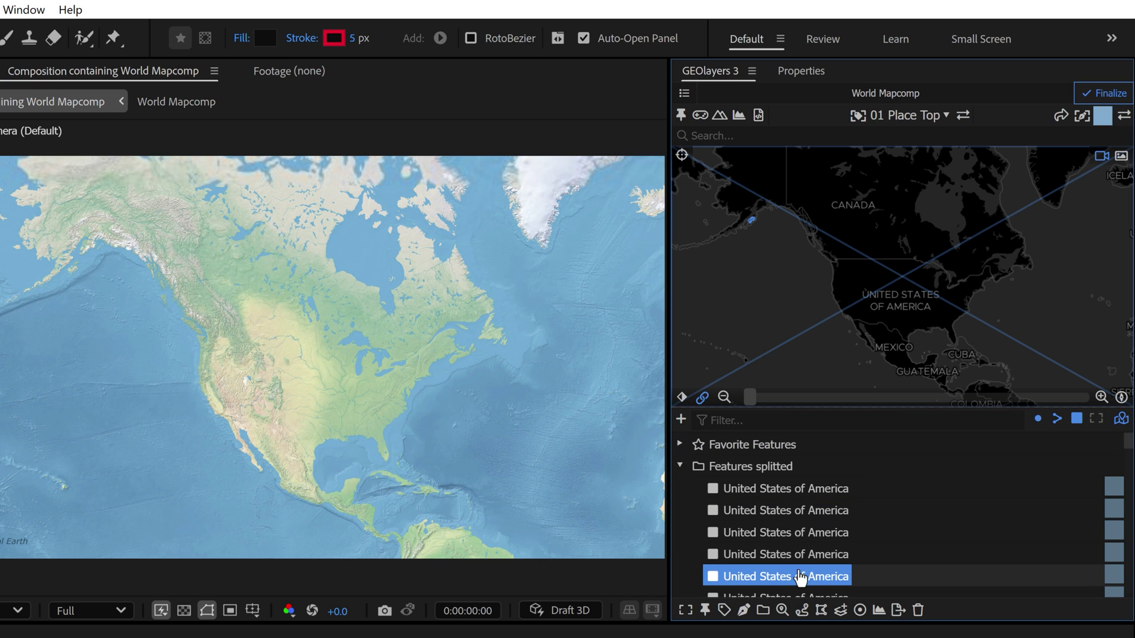
click(793, 494)
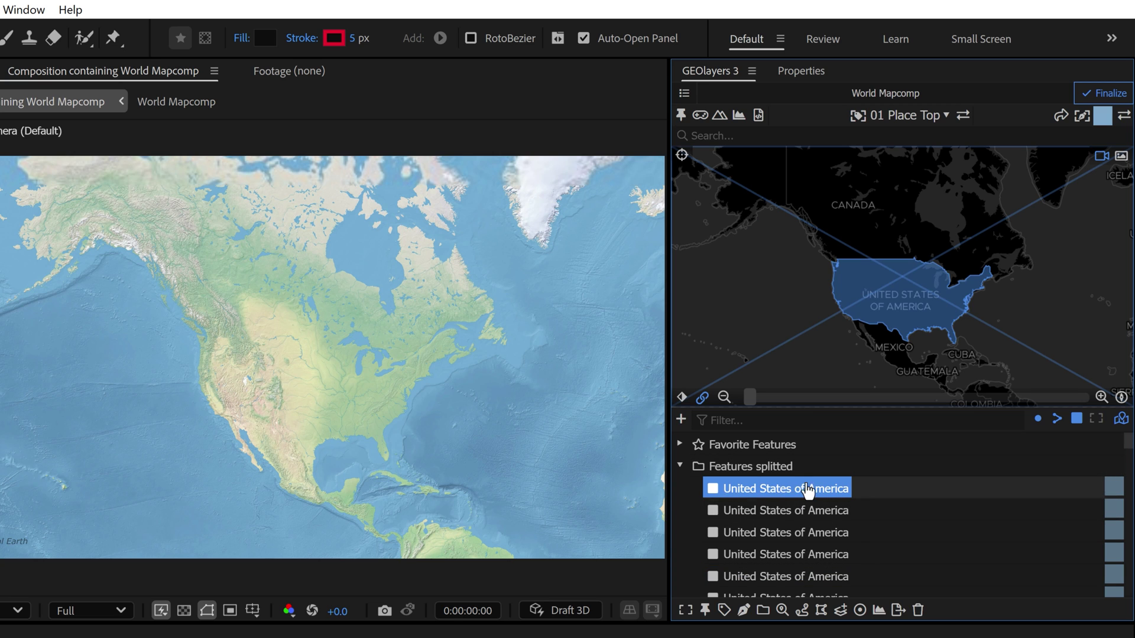
scroll(791, 502, down, 5)
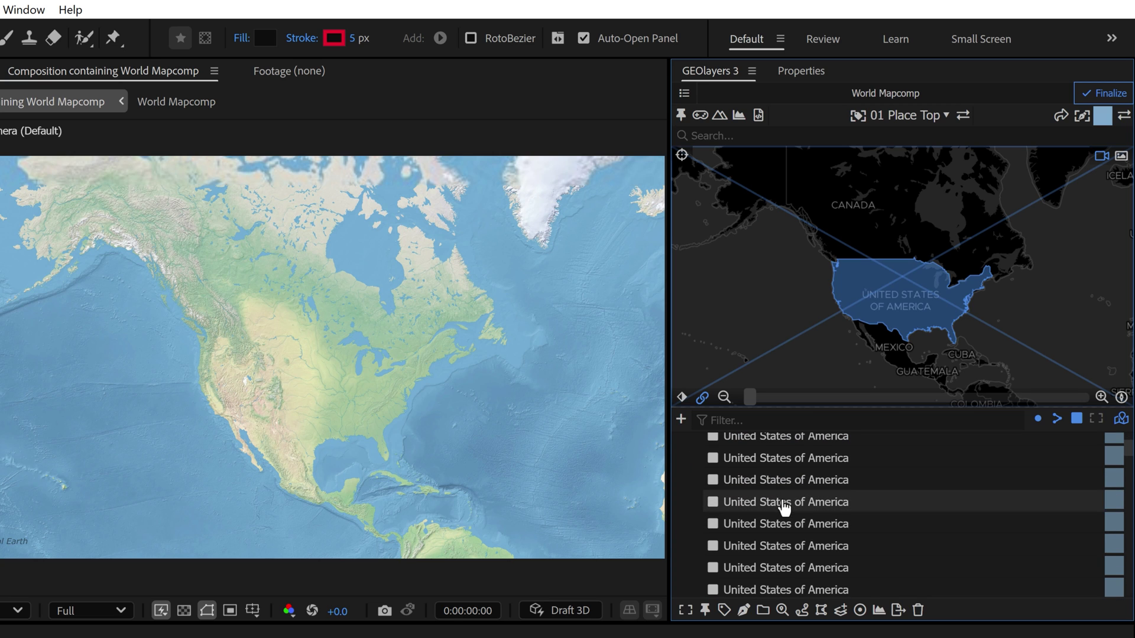
scroll(811, 532, down, 1)
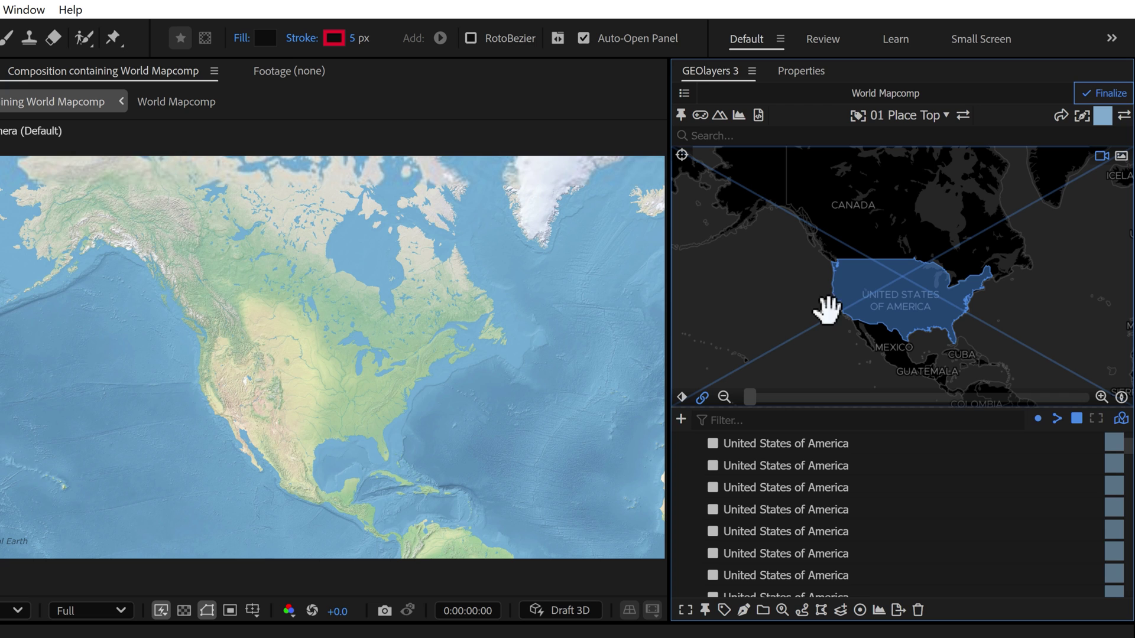
scroll(818, 541, up, 3)
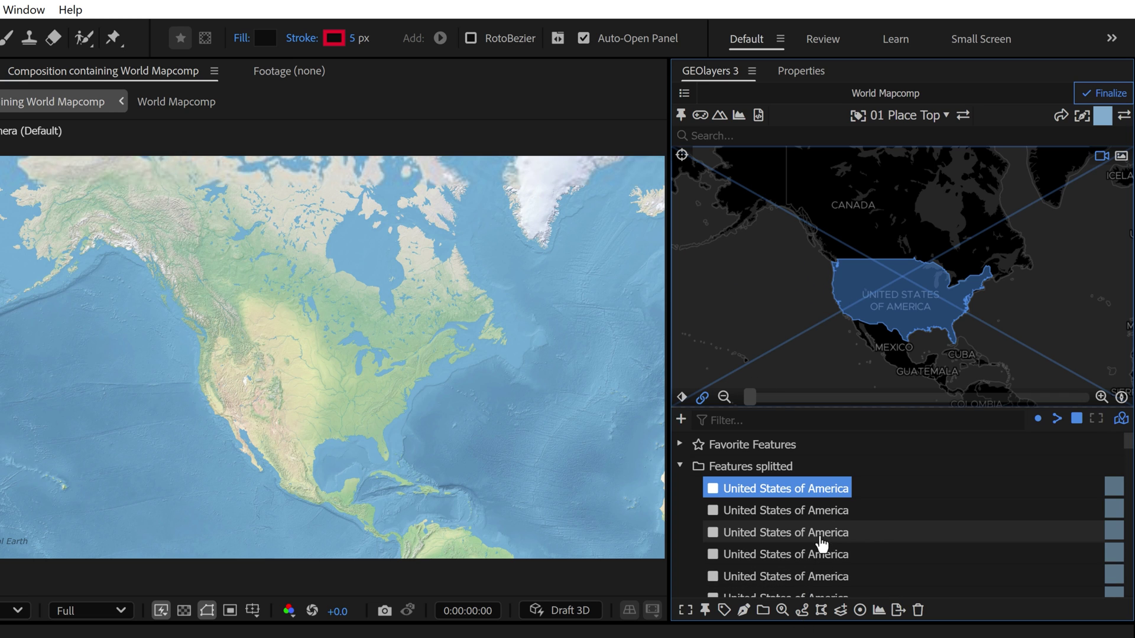
click(797, 133)
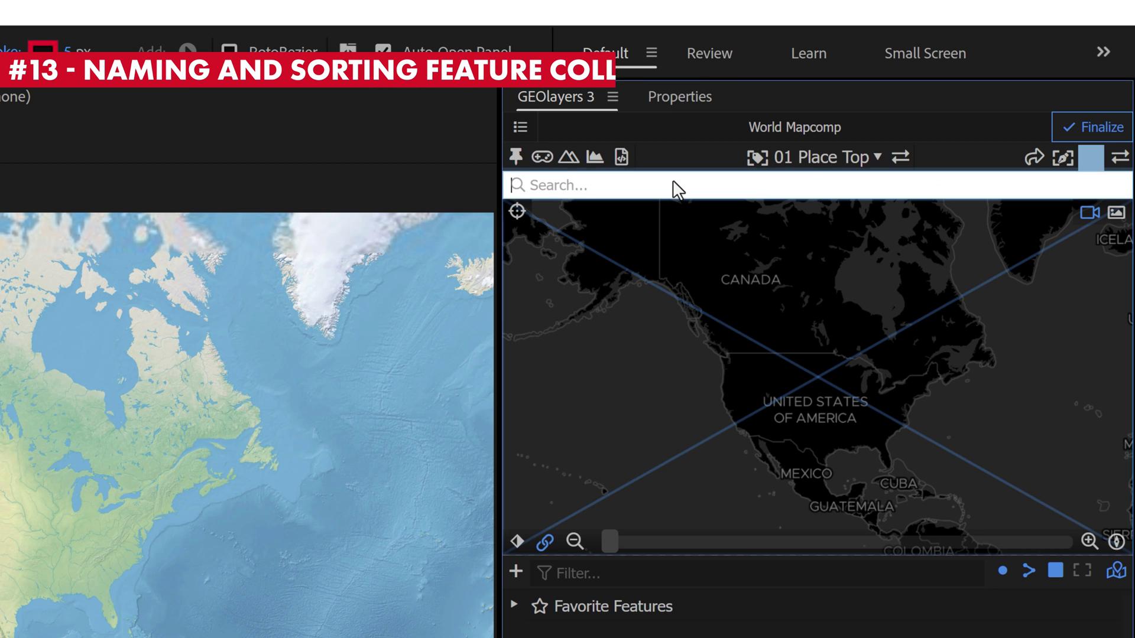
Search 'united states', add the States & Provinces result, and expand it to show Washington, Idaho, Montana
text(united sta)
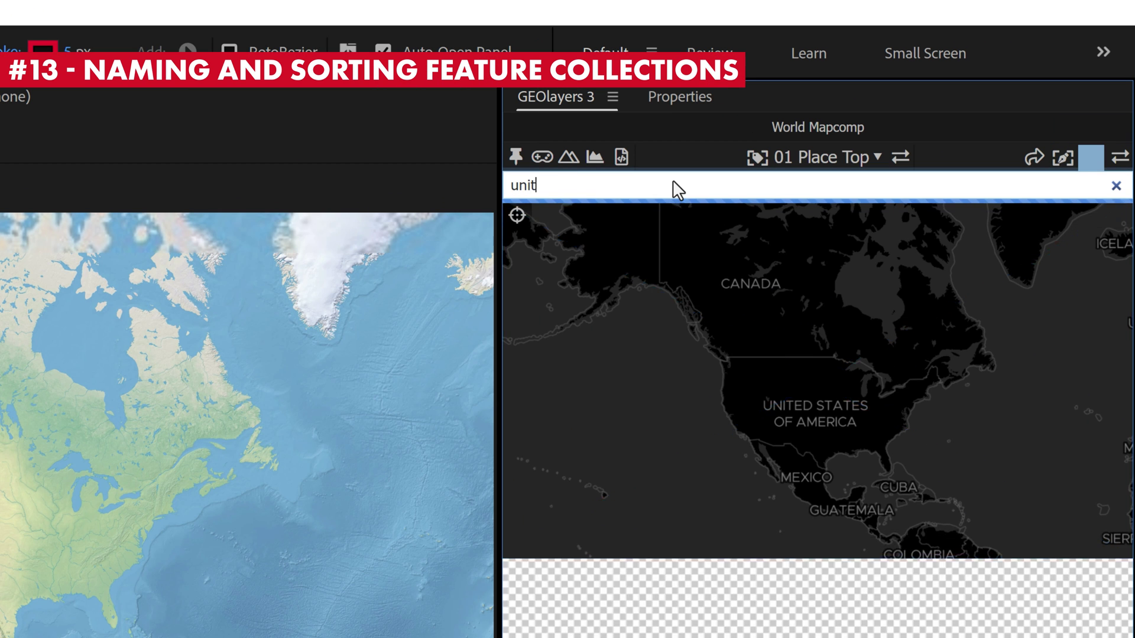
text(tes)
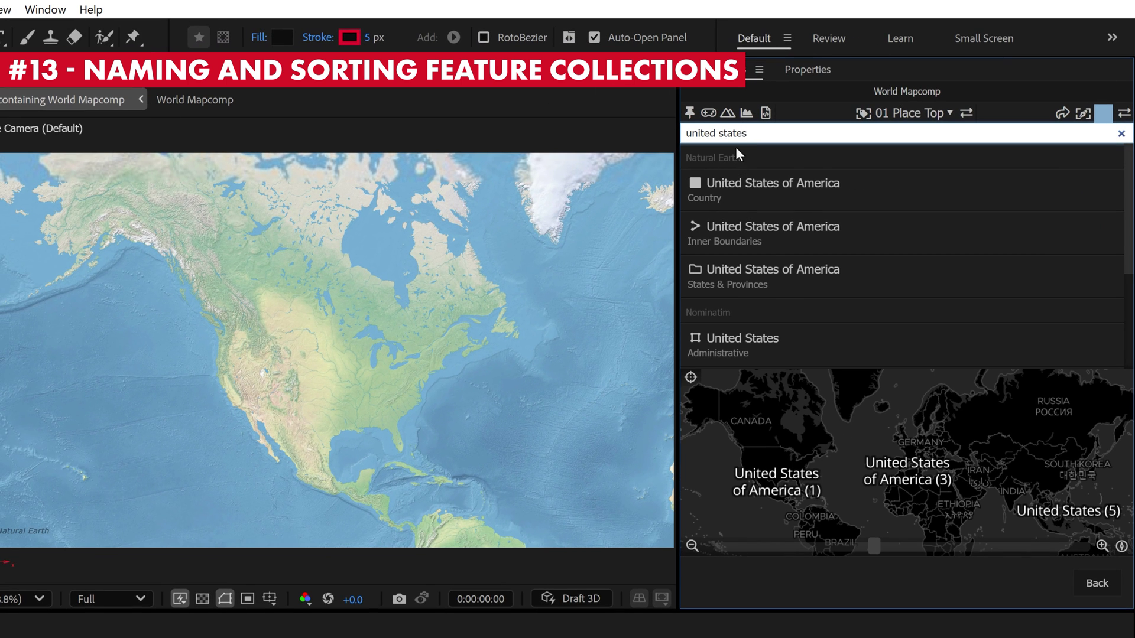
click(731, 290)
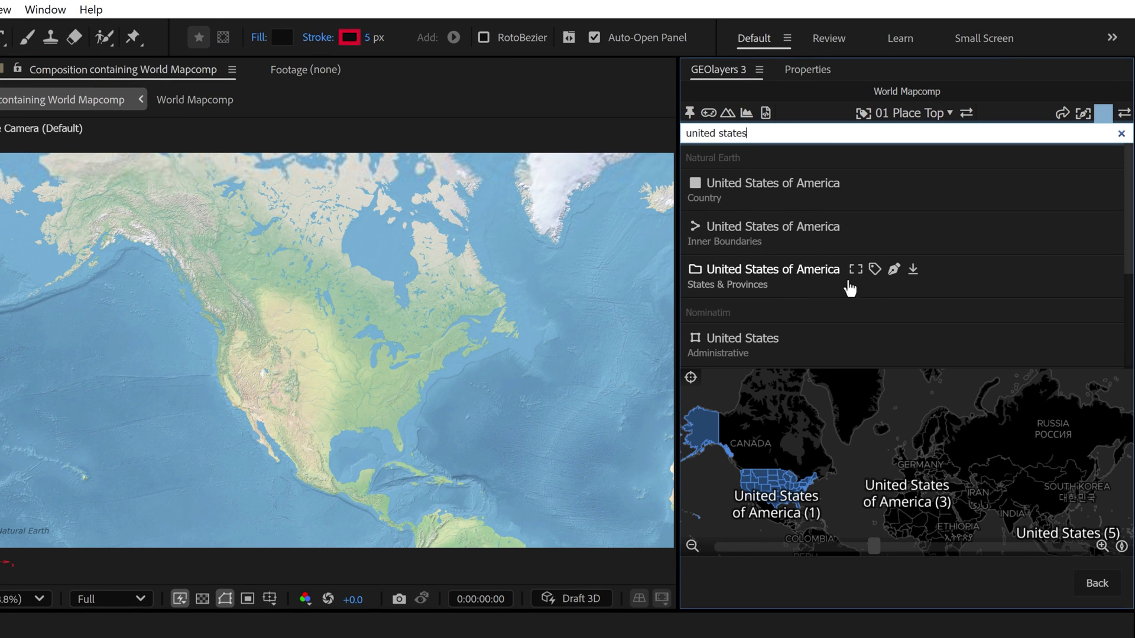
click(913, 271)
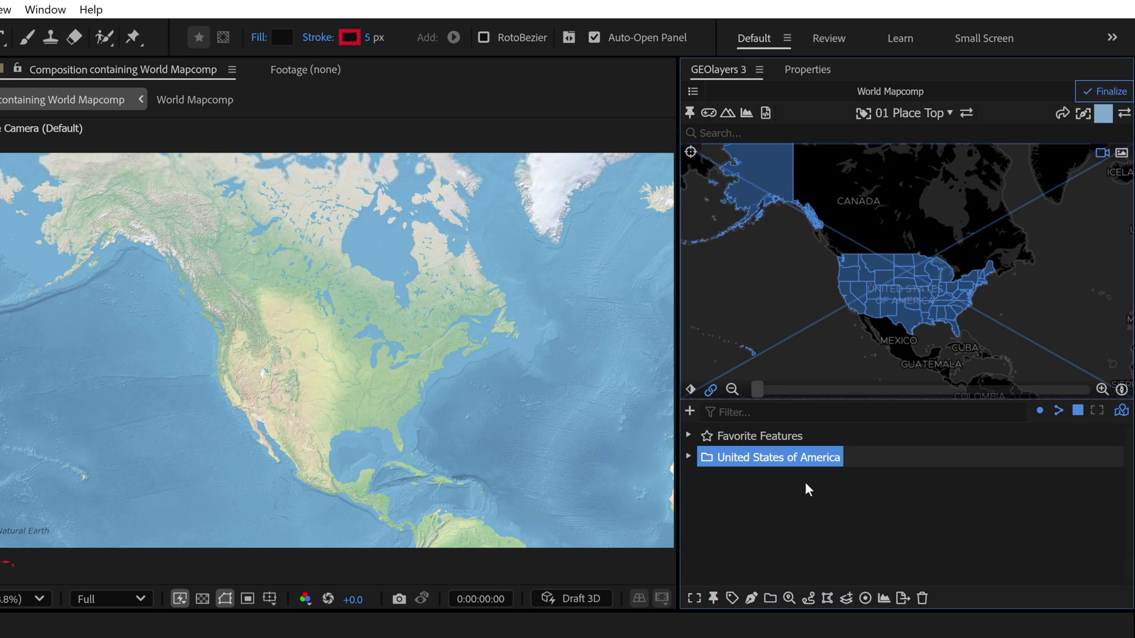
click(689, 458)
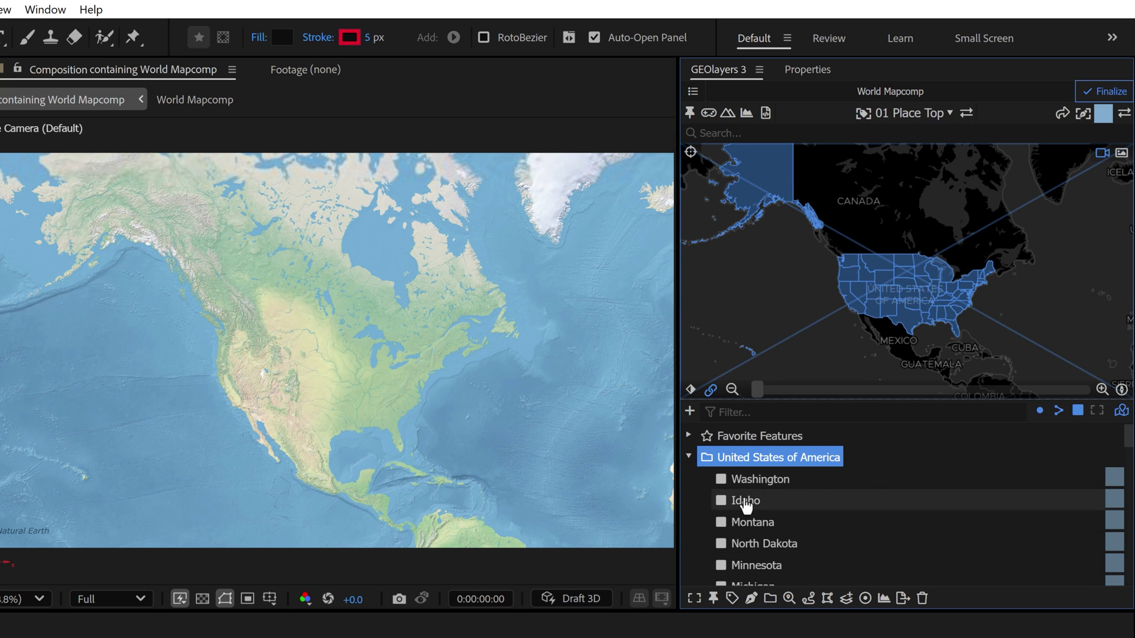
scroll(742, 507, down, 3)
scroll(745, 505, up, 3)
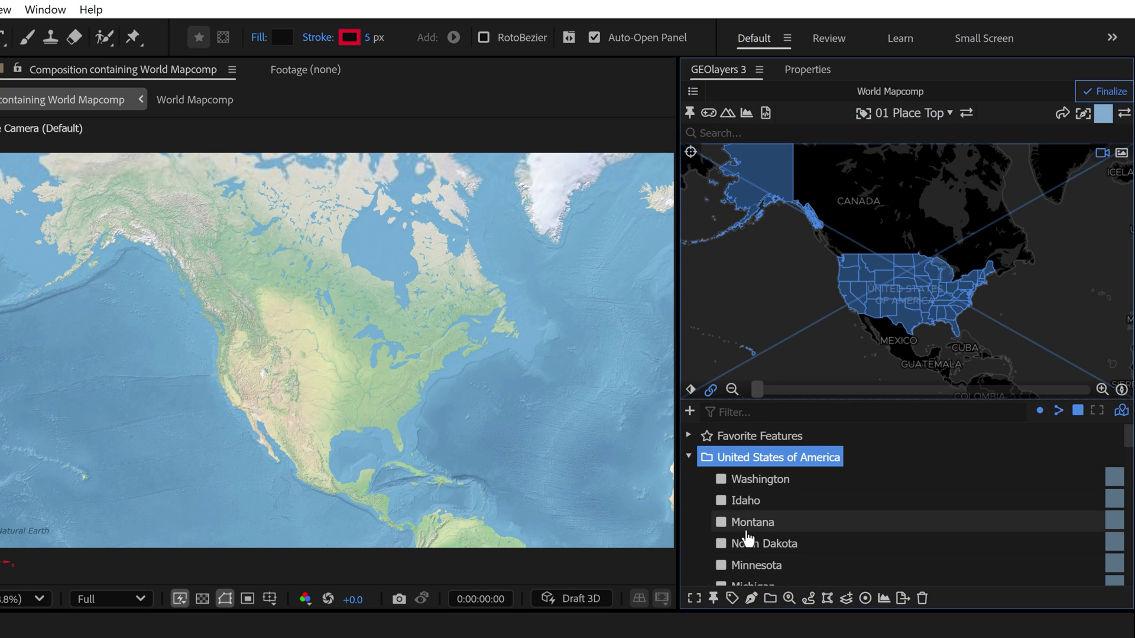
In the USA collection's Feature Properties, enable Sort Features by Name, set naming, and apply
click(789, 599)
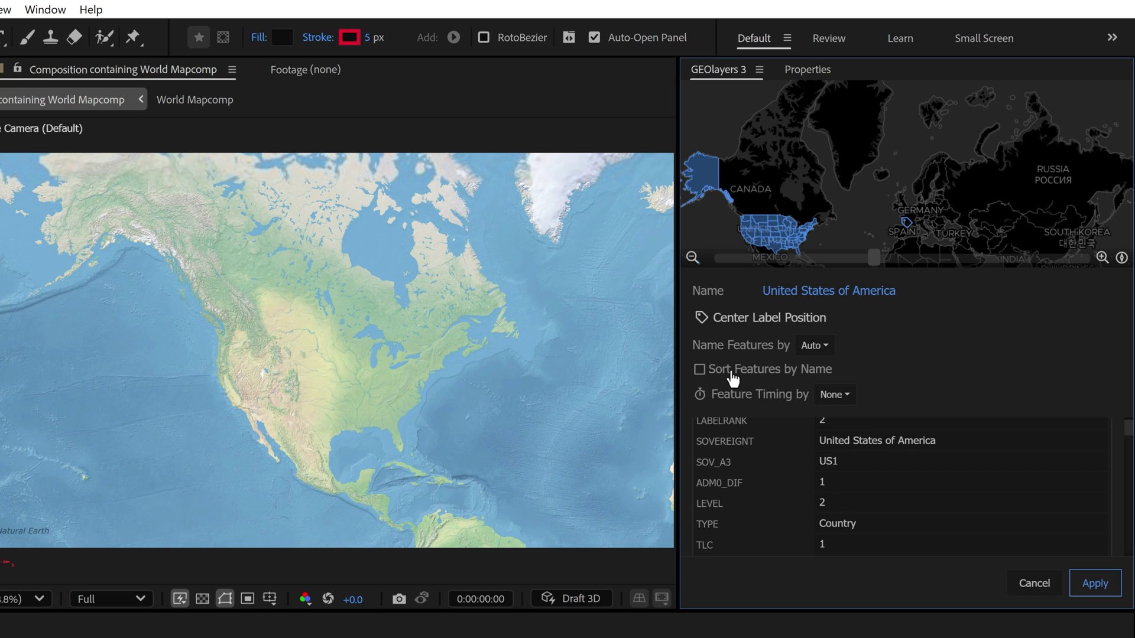
click(818, 349)
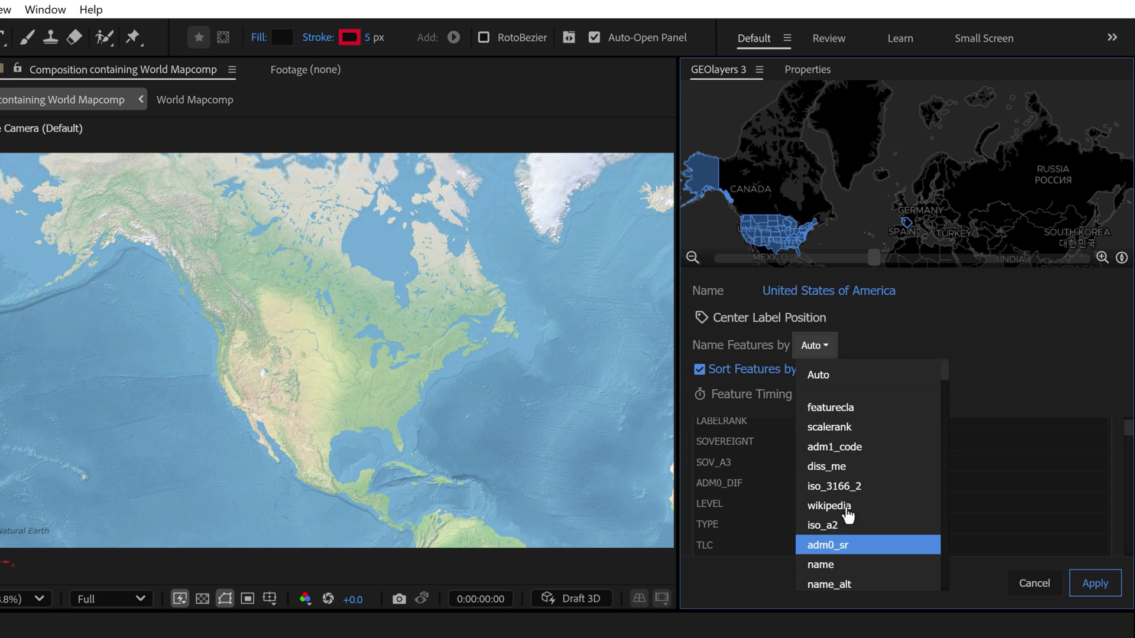
click(976, 353)
click(1095, 583)
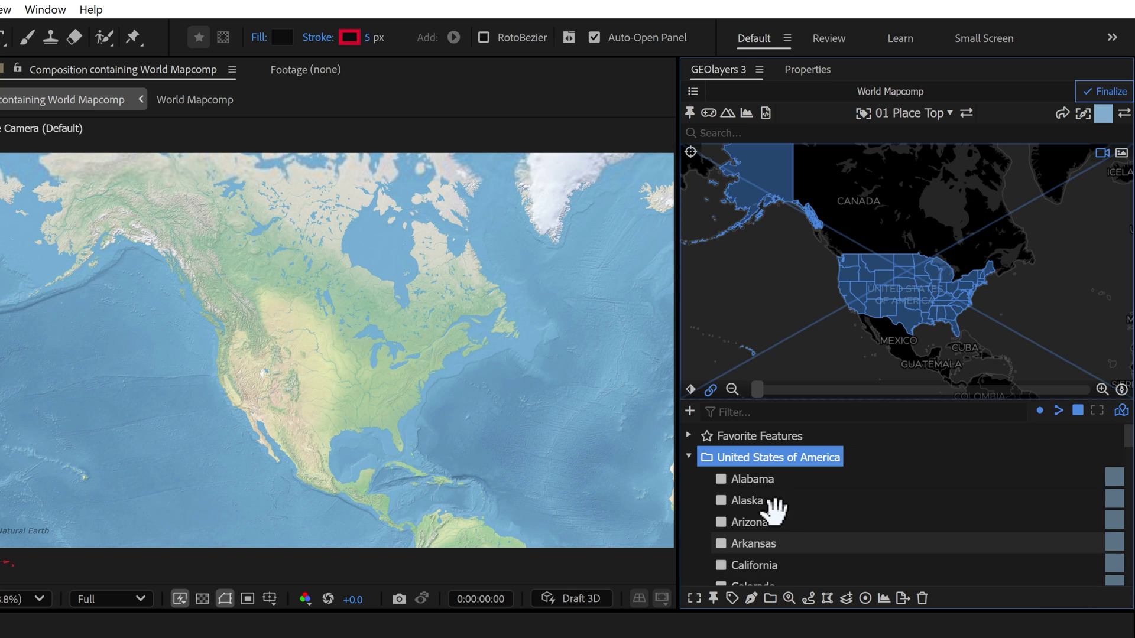
scroll(753, 539, down, 4)
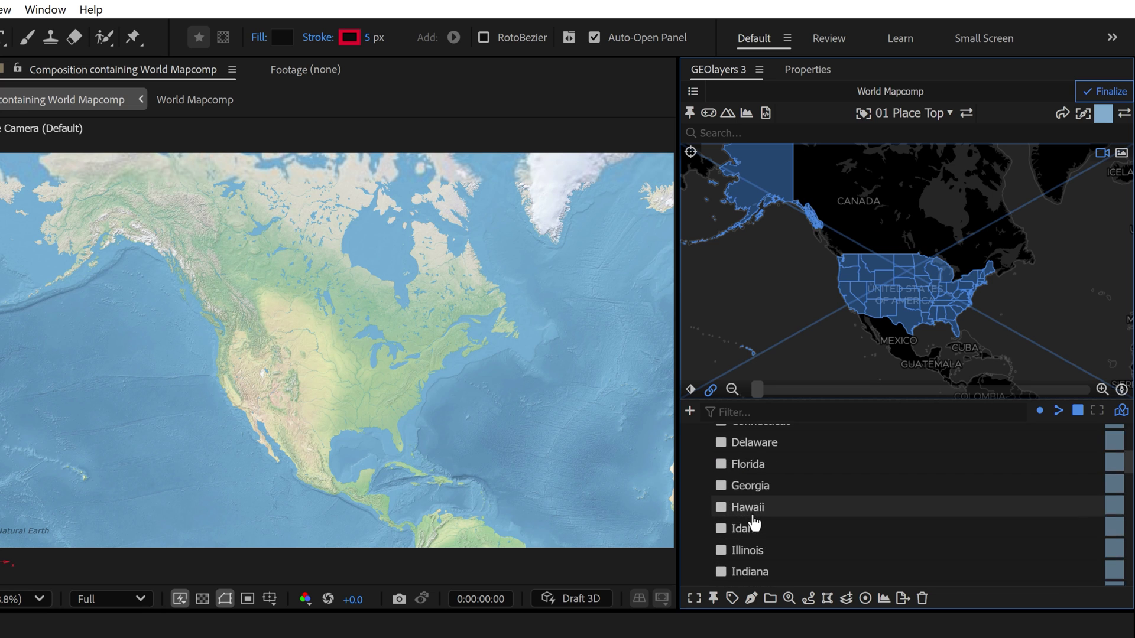
scroll(753, 521, down, 3)
scroll(753, 520, up, 6)
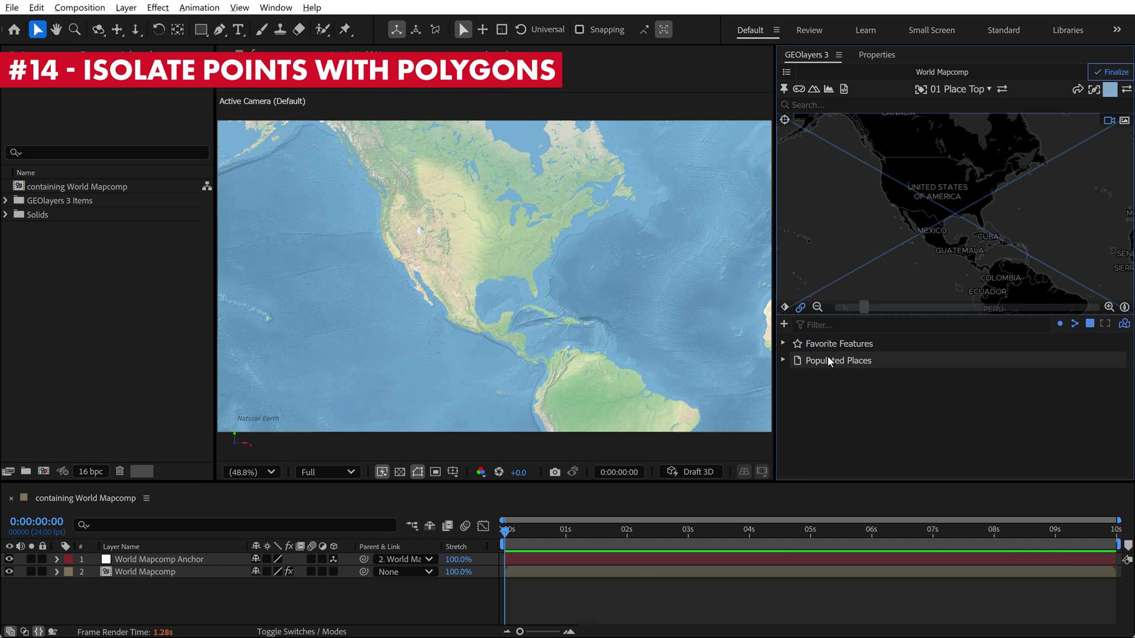
Search 'mexico', add the Mexico country outline, and select it together with Populated Places
click(830, 362)
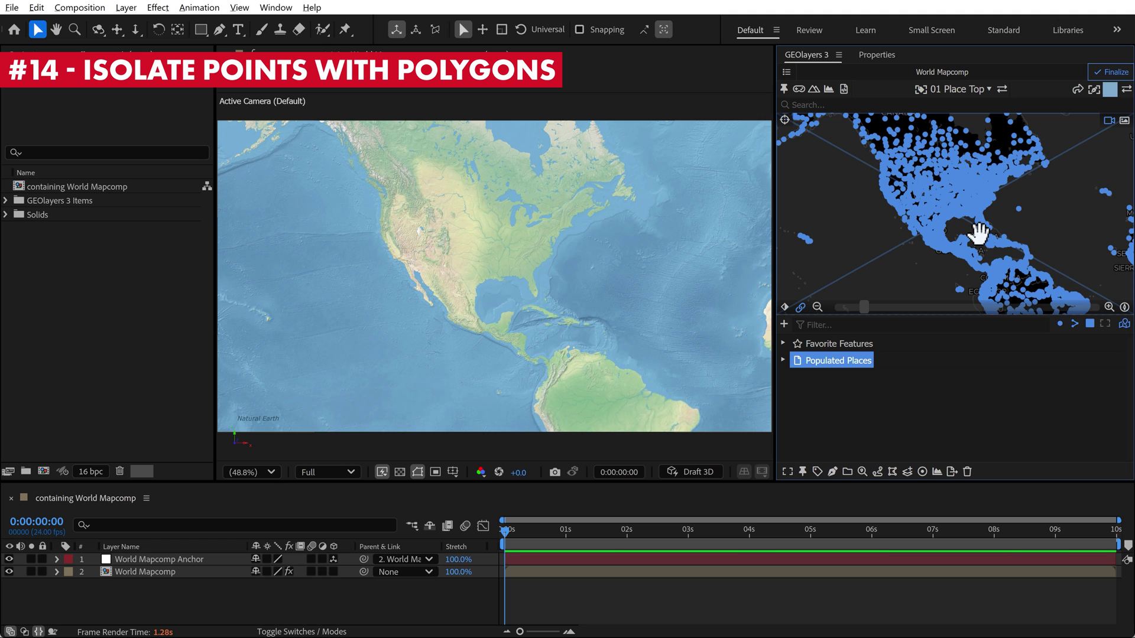
drag(941, 192, 912, 197)
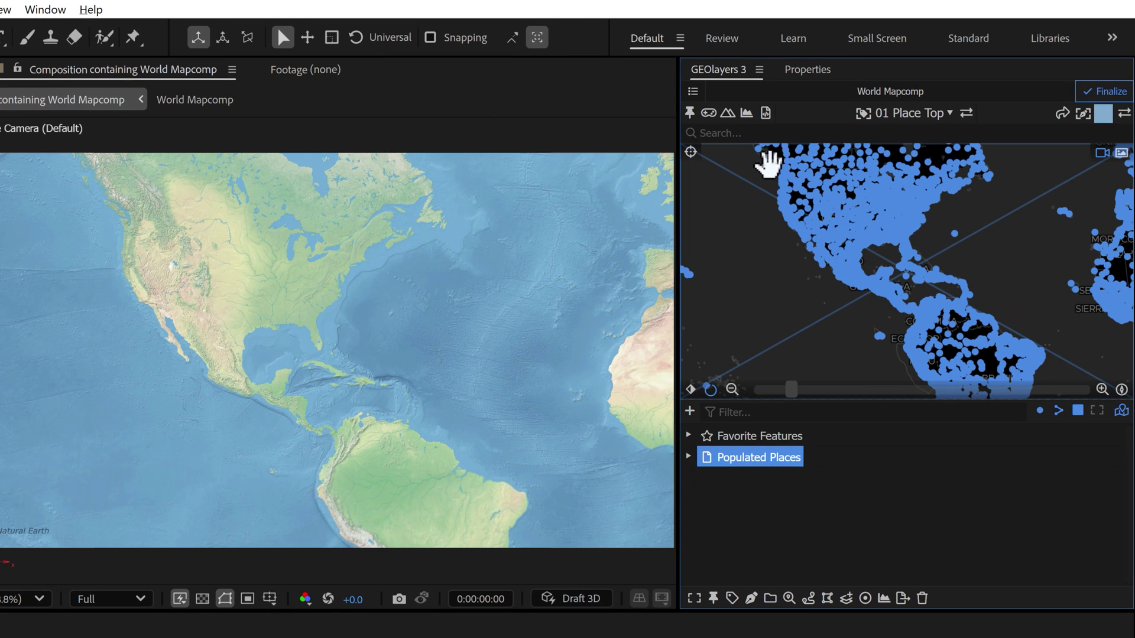
click(735, 132)
text(mex)
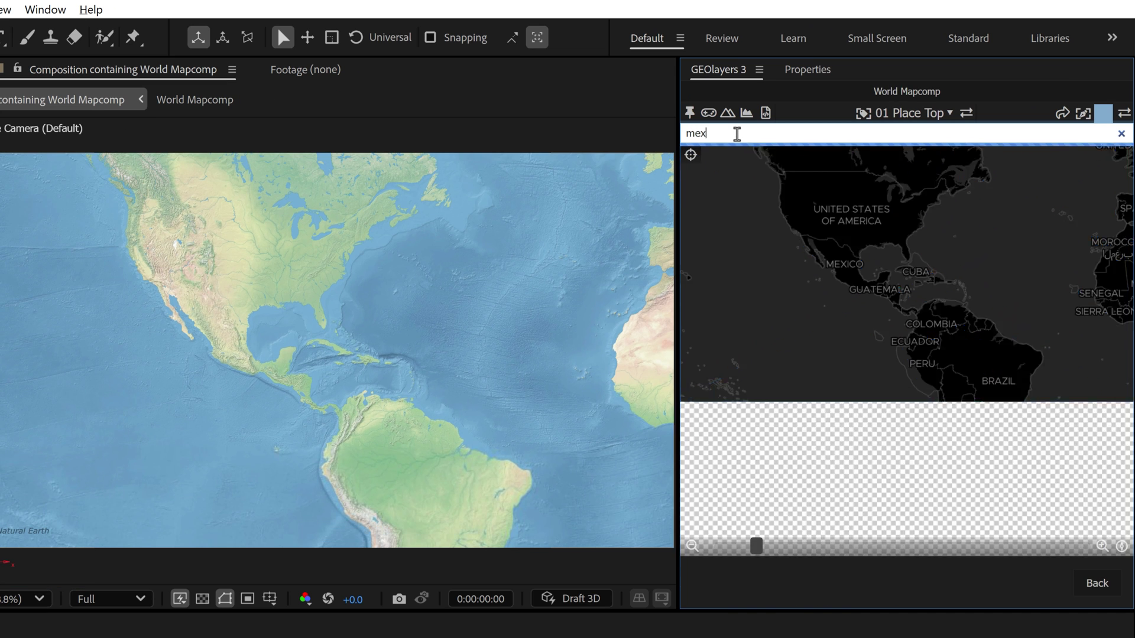
text(ico)
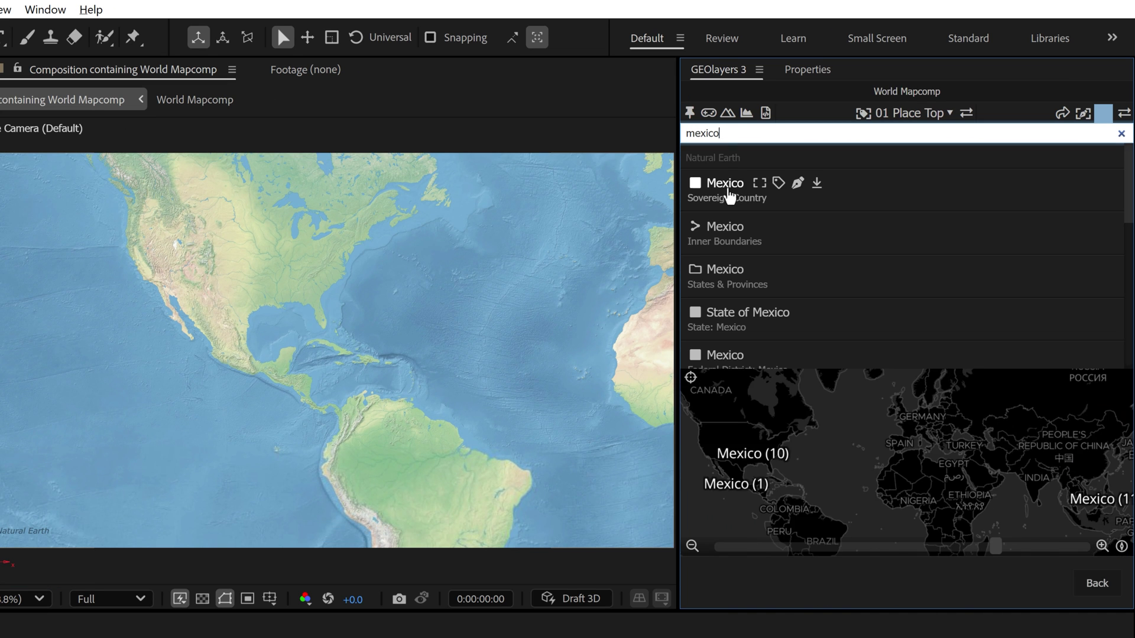
click(817, 187)
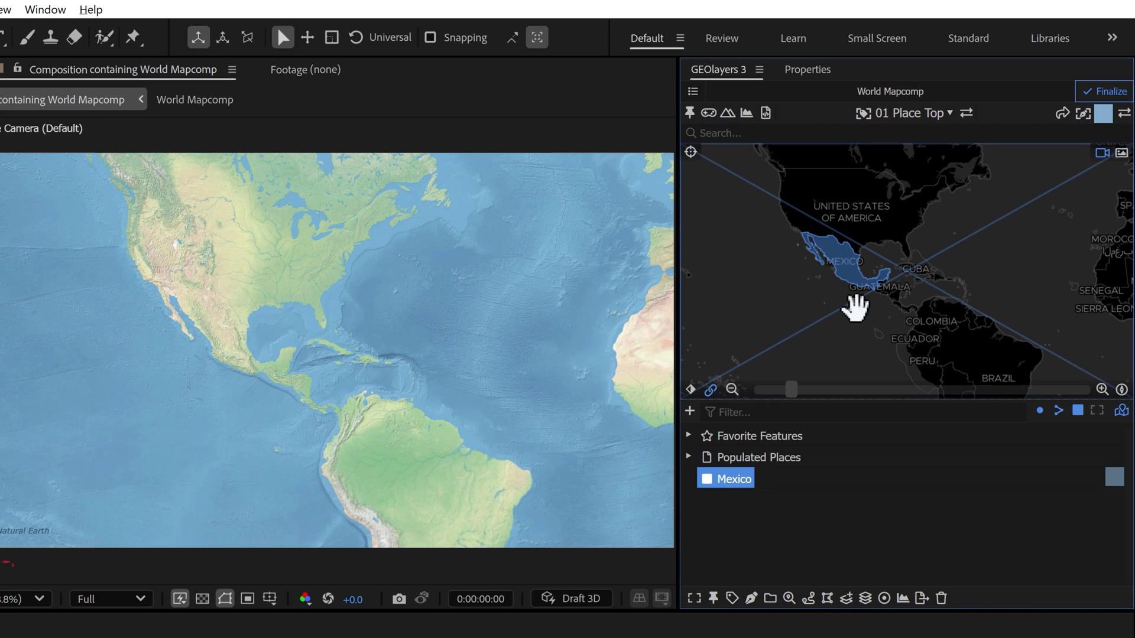
click(746, 459)
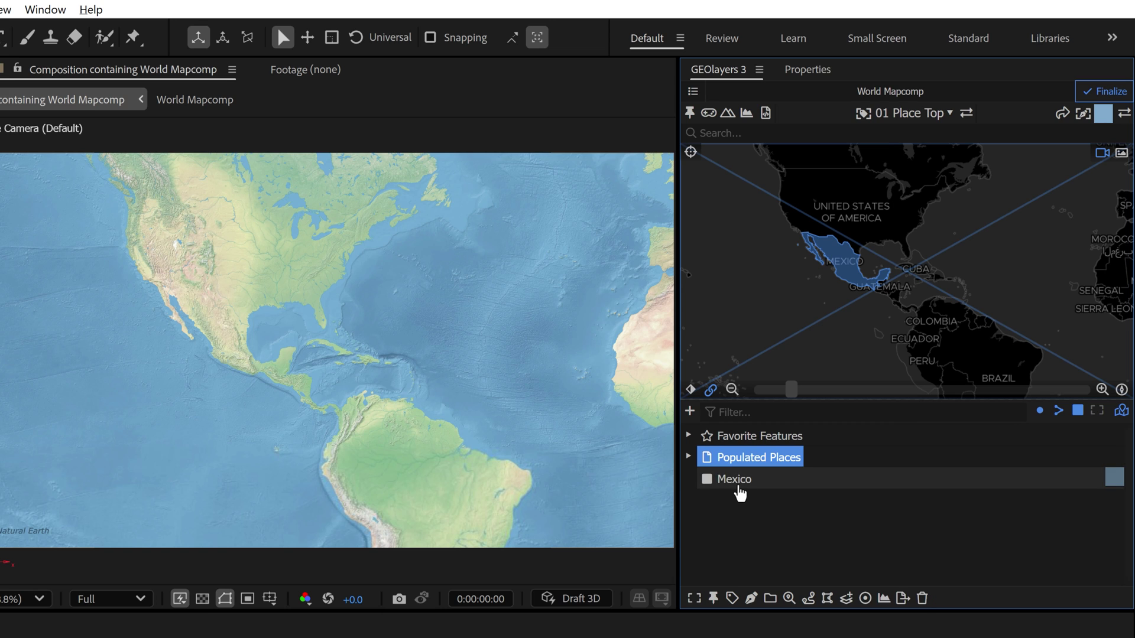
With the Mexico outline selected, run Points inside Polygons to keep only places inside Mexico
ctrl+click(734, 481)
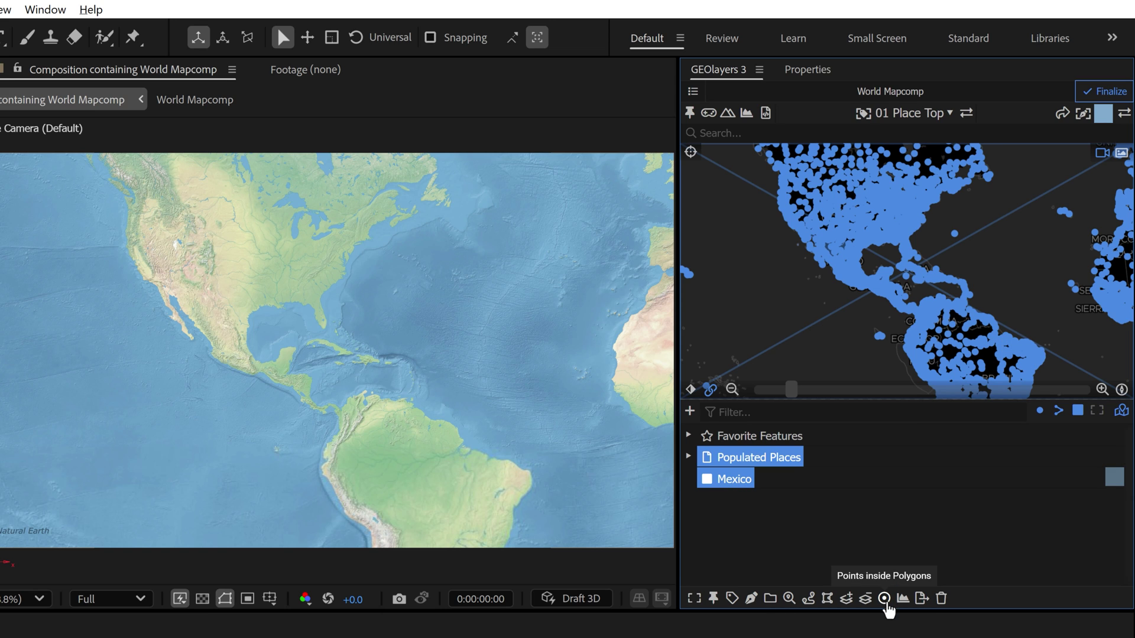
click(885, 600)
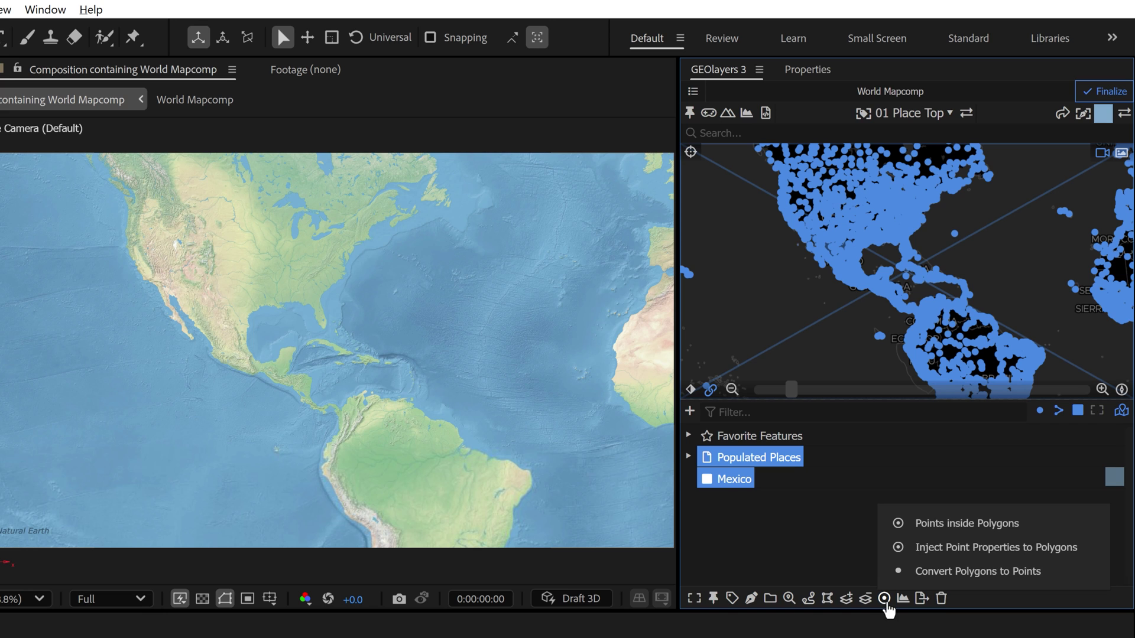
click(969, 524)
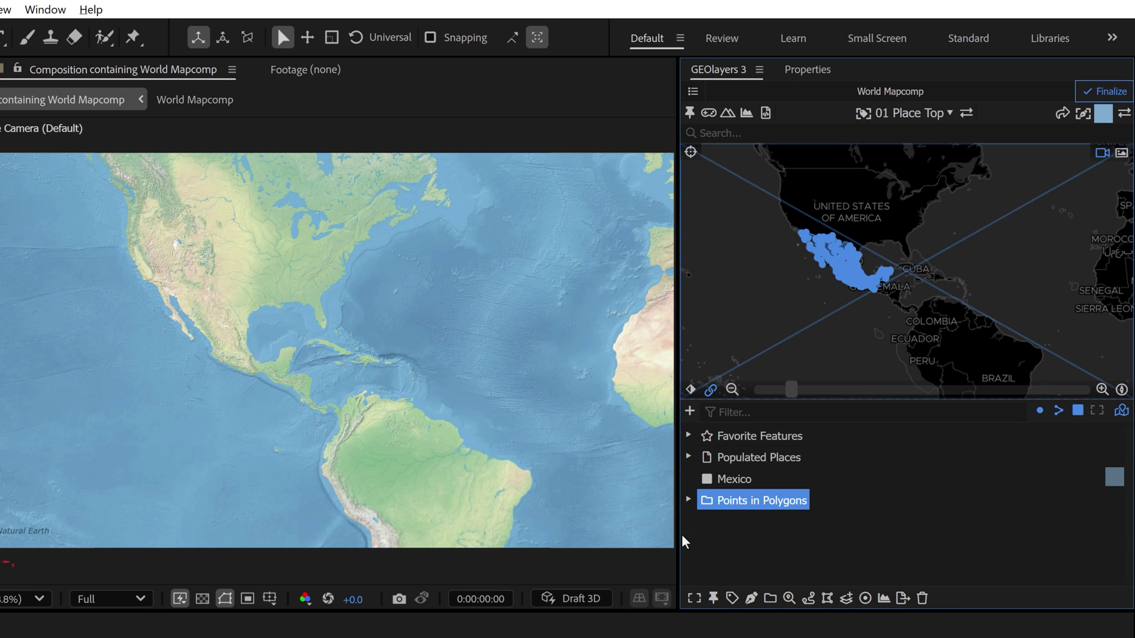
Expand the Mexico results group and frame the preview on the 189 extracted points
click(703, 522)
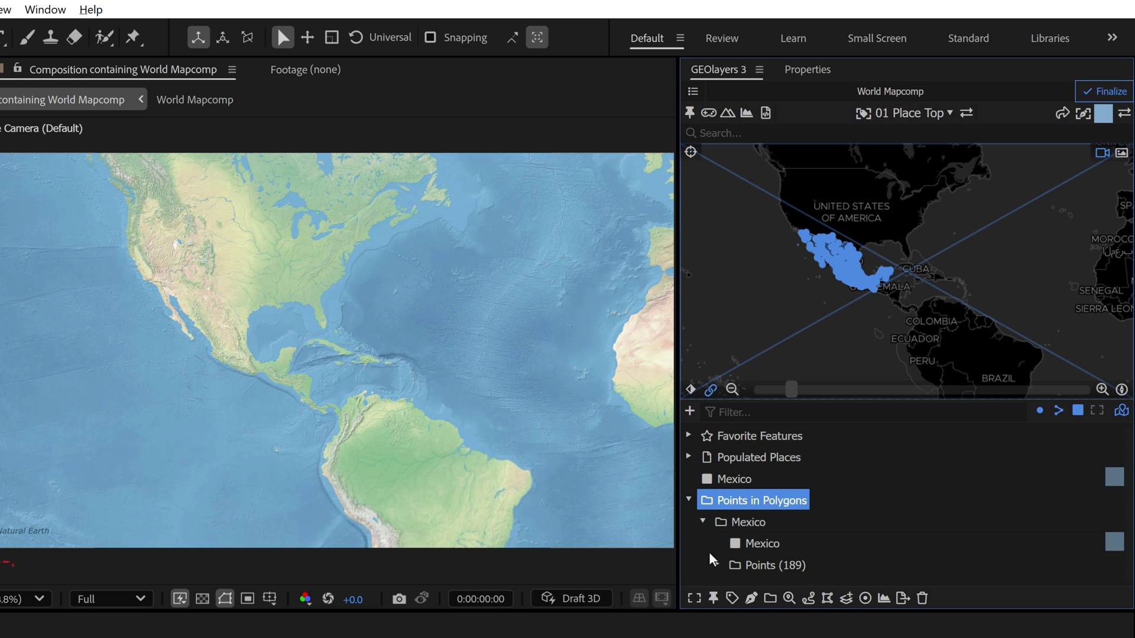
click(762, 545)
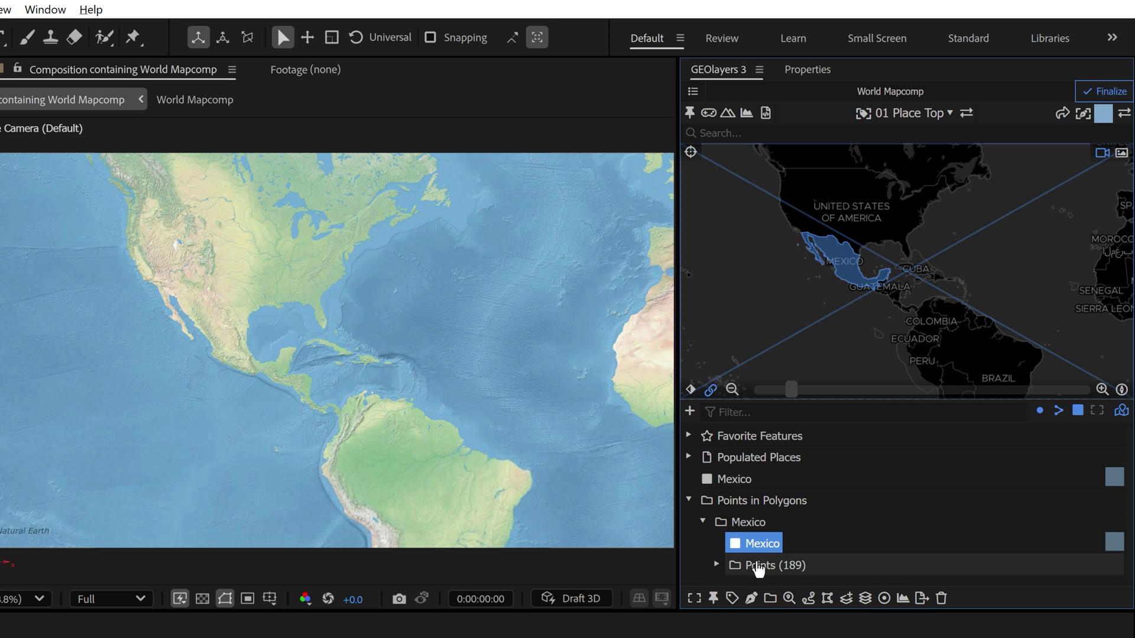
click(767, 565)
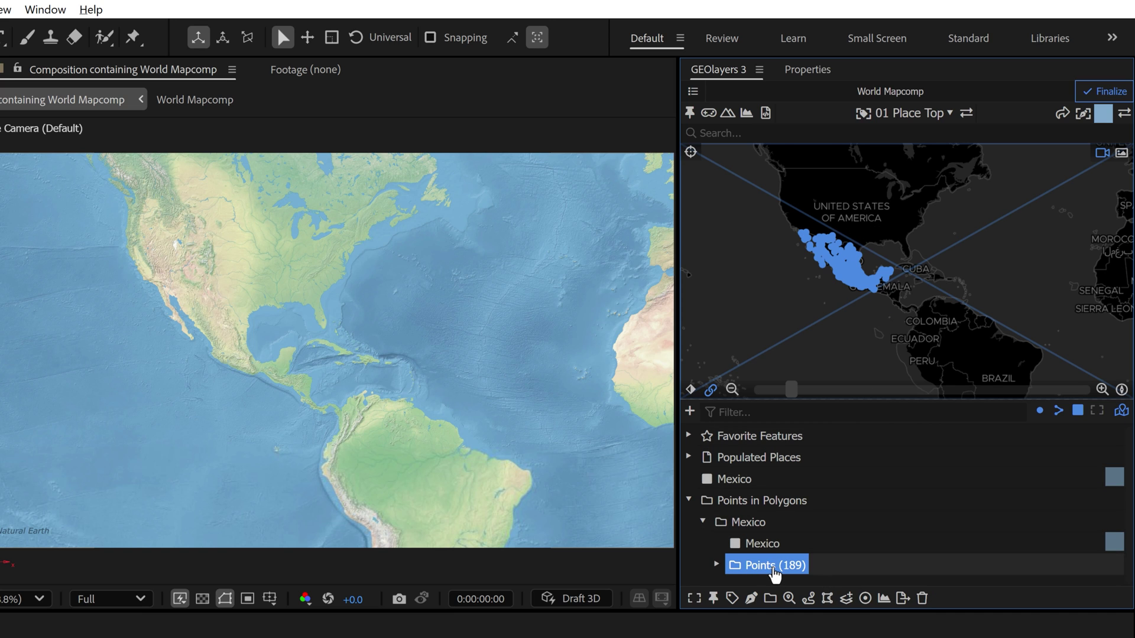
double_click(771, 569)
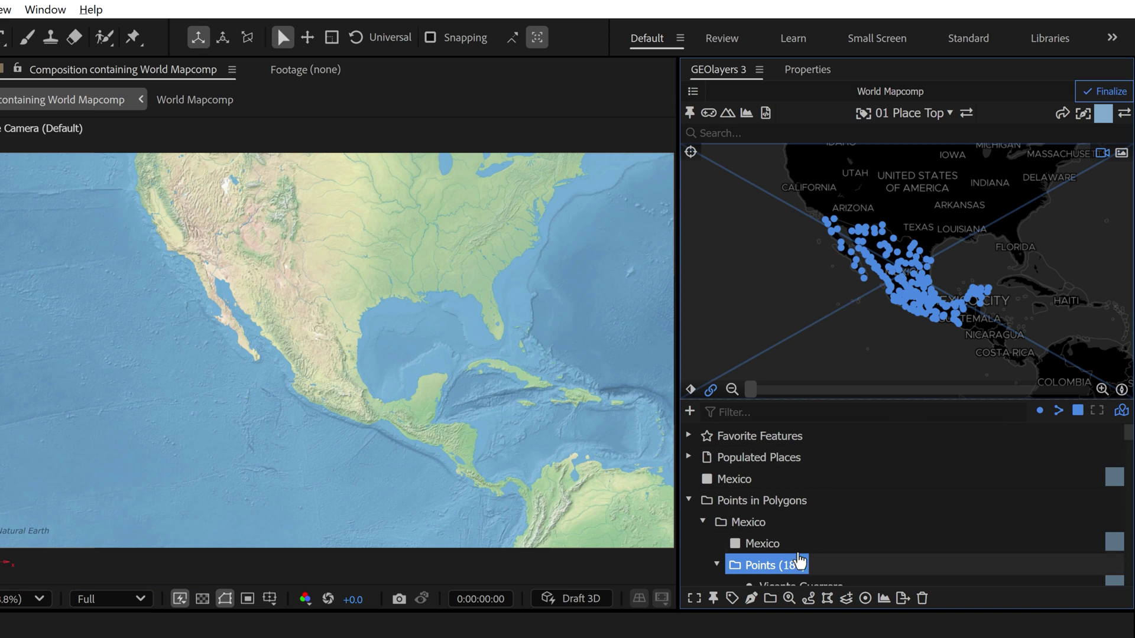
drag(799, 560, 793, 469)
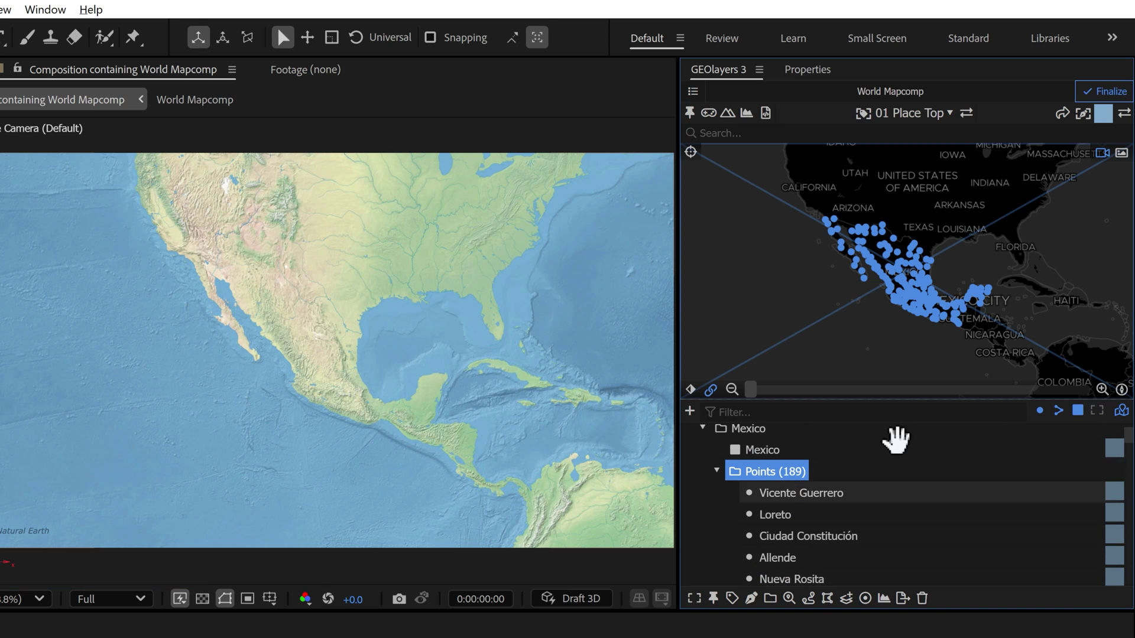
scroll(929, 285, up, 4)
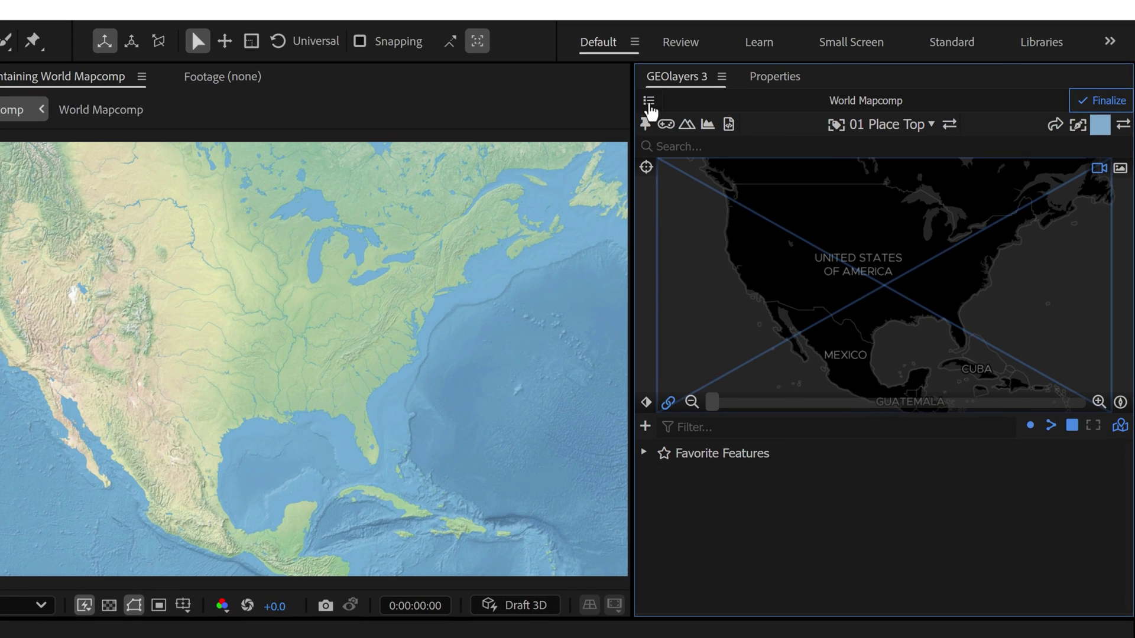
From the mapcomp list, start a new mapcomp, World Mapcomp 1 at 3840×2160, 24 fps, 10 seconds
click(649, 102)
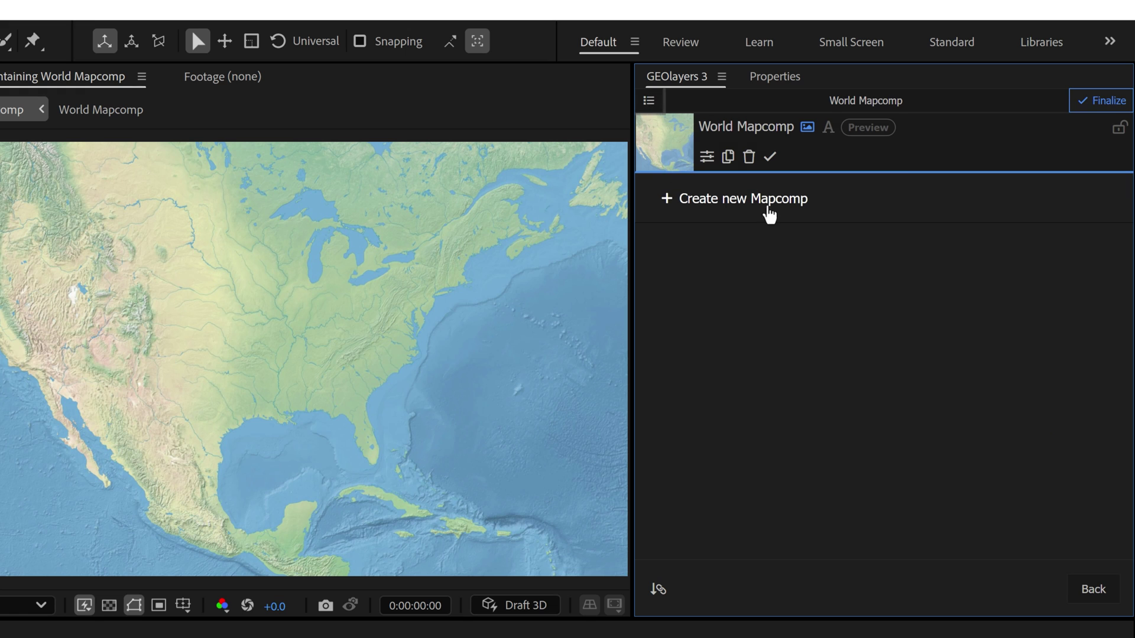
click(743, 201)
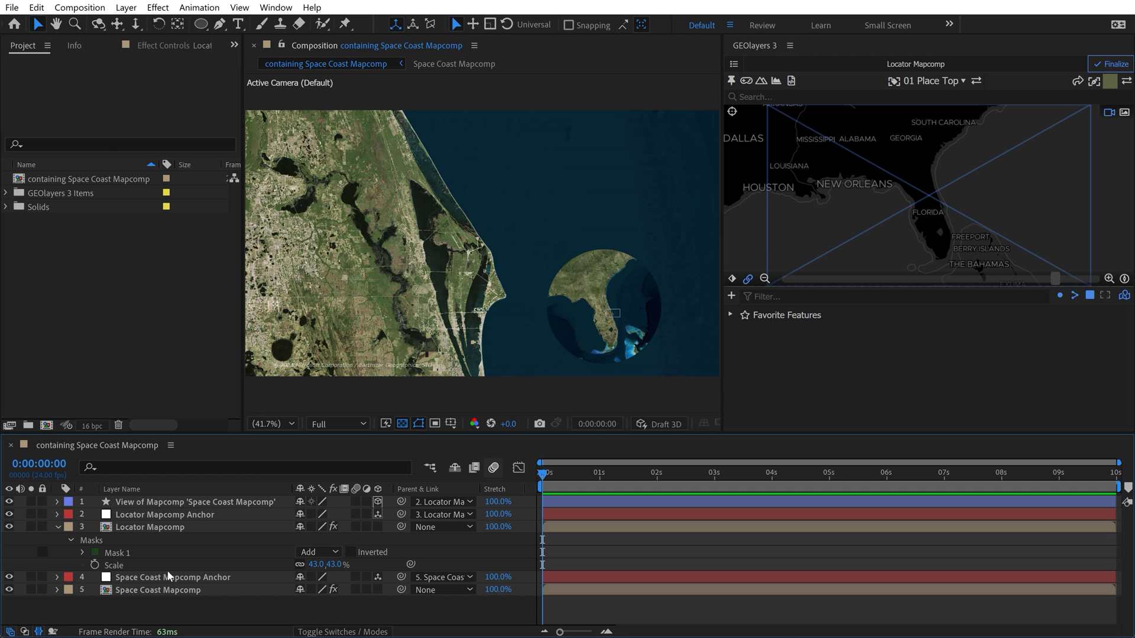
Add a white Stroke layer style to the Locator Mapcomp circle
click(150, 527)
click(126, 7)
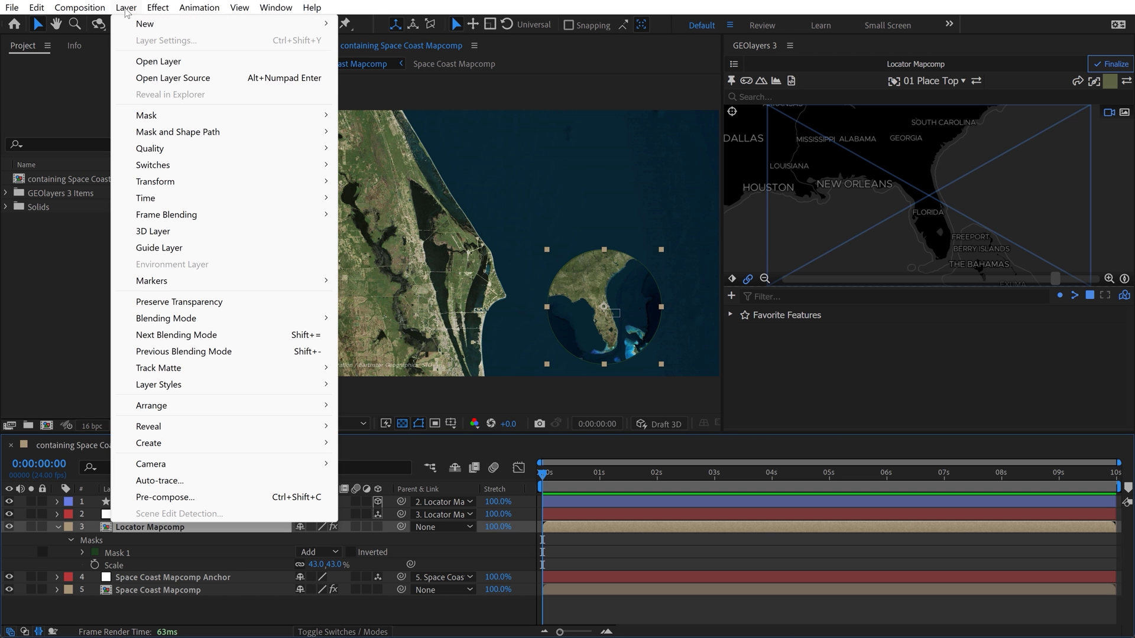
mouse_move(198, 388)
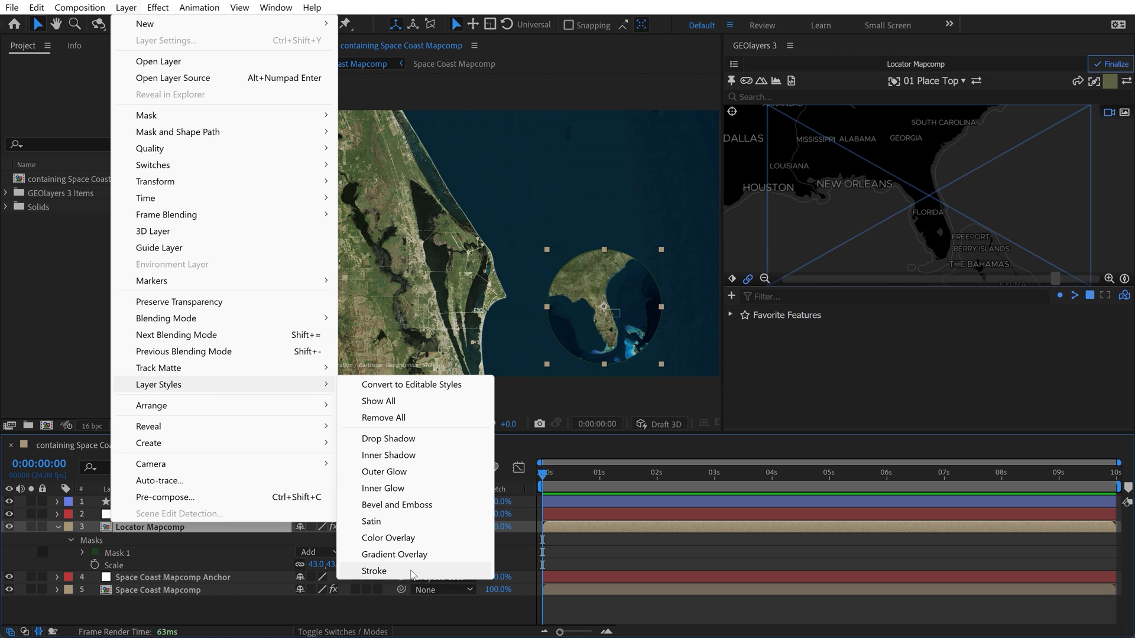
click(374, 571)
scroll(266, 562, down, 2)
click(303, 581)
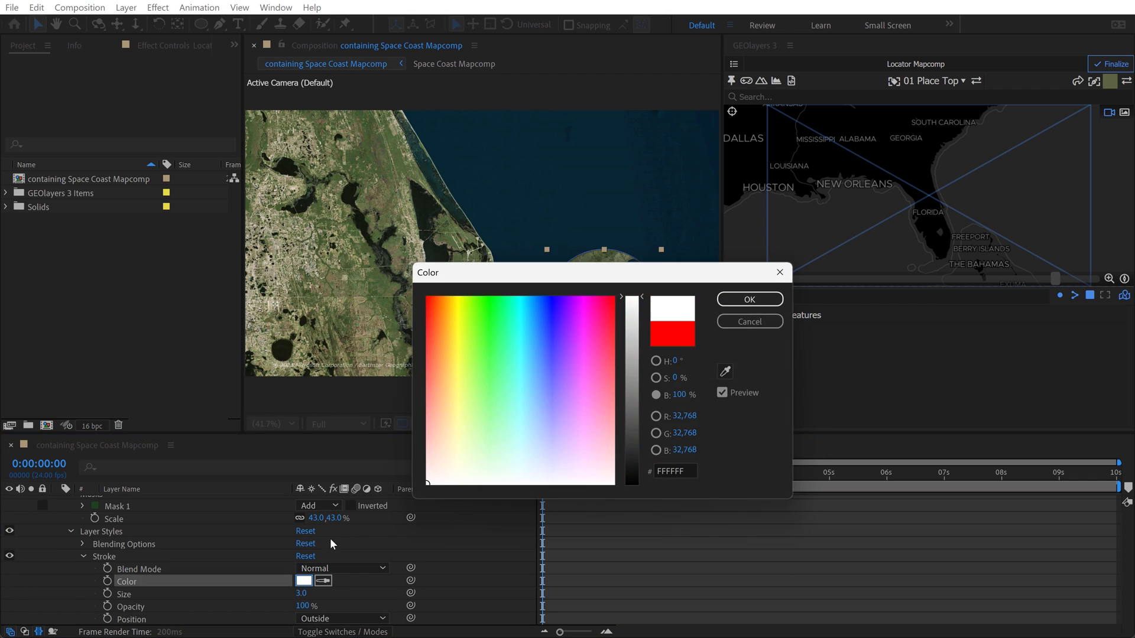
key(Return)
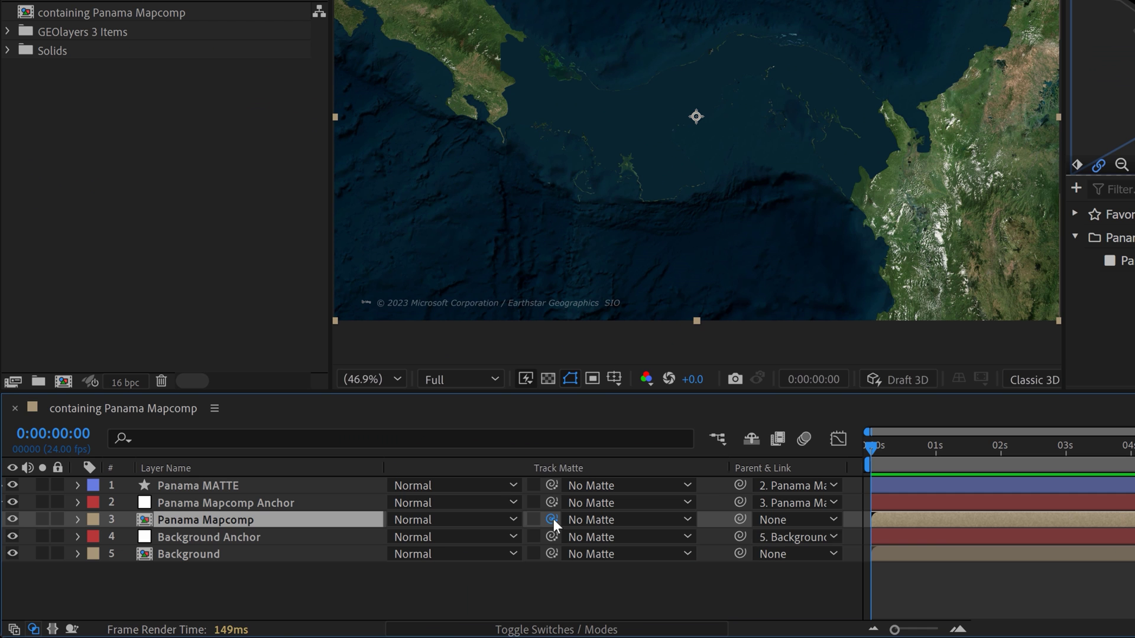
Set Panama MATTE as the Panama map's track matte and solo it to check the cut-out
drag(402, 551, 280, 558)
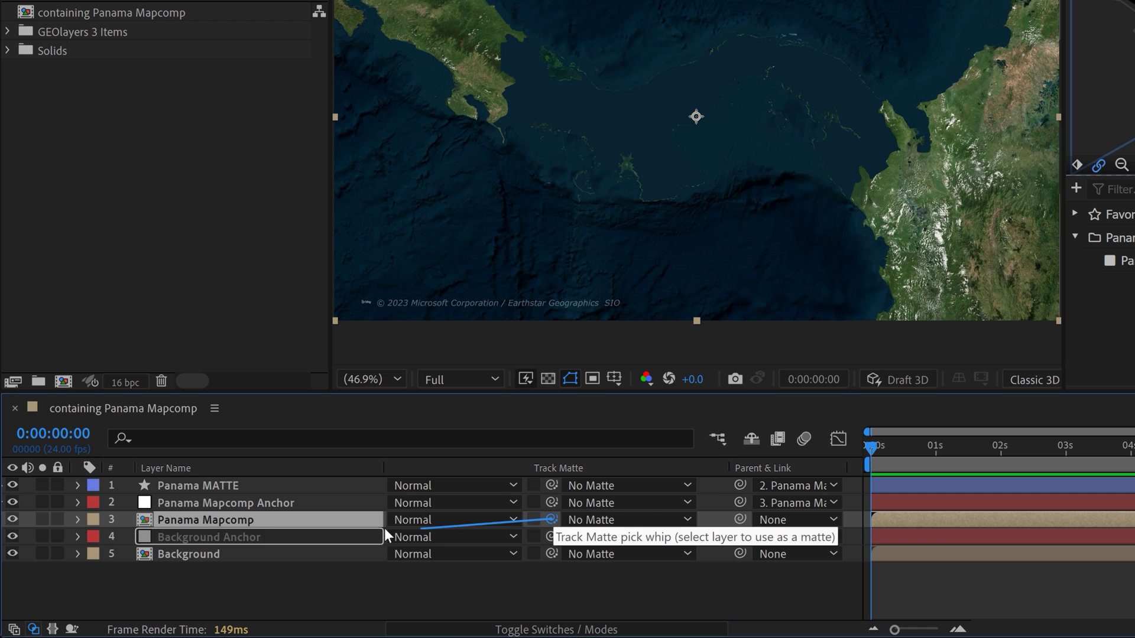
drag(385, 527, 184, 486)
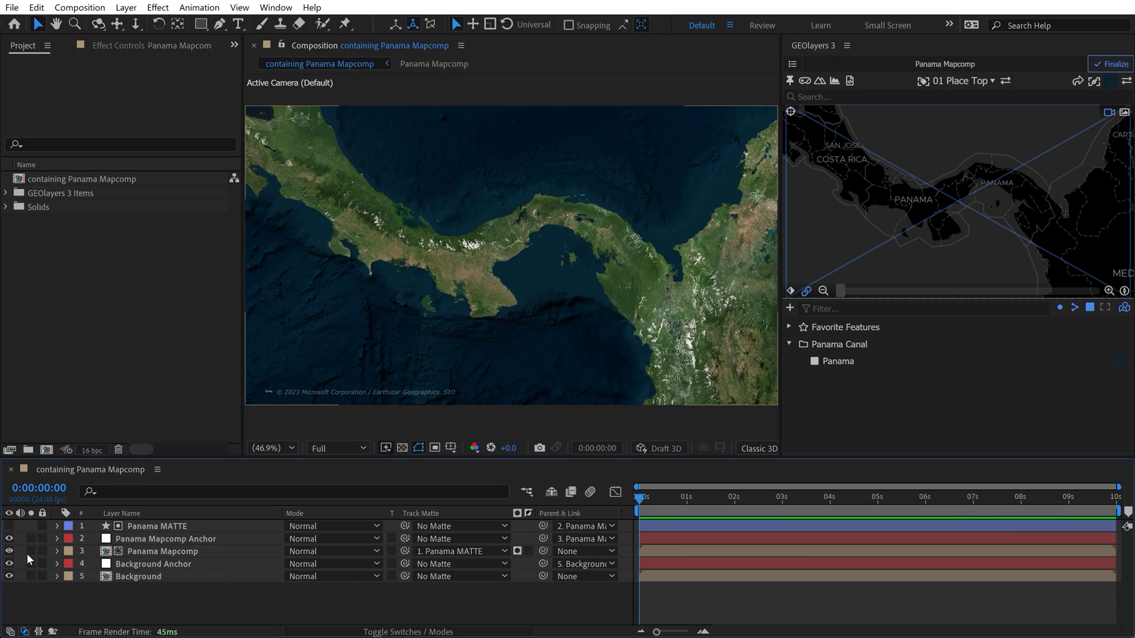
click(42, 519)
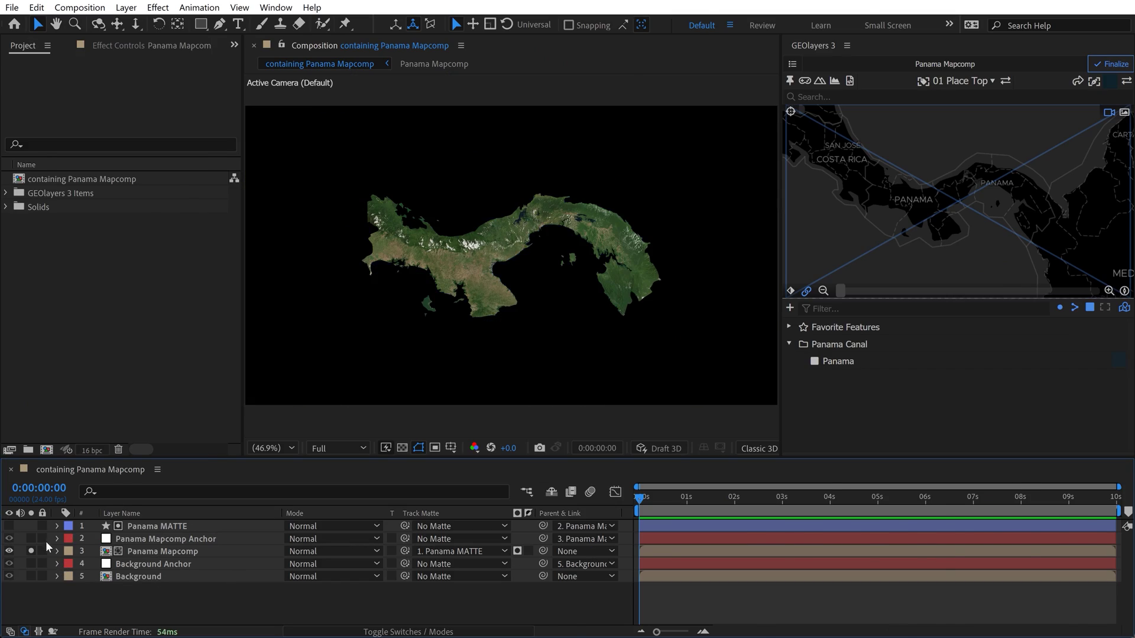
Lower the Background map's saturation and lightness to darken it
drag(133, 368, 77, 368)
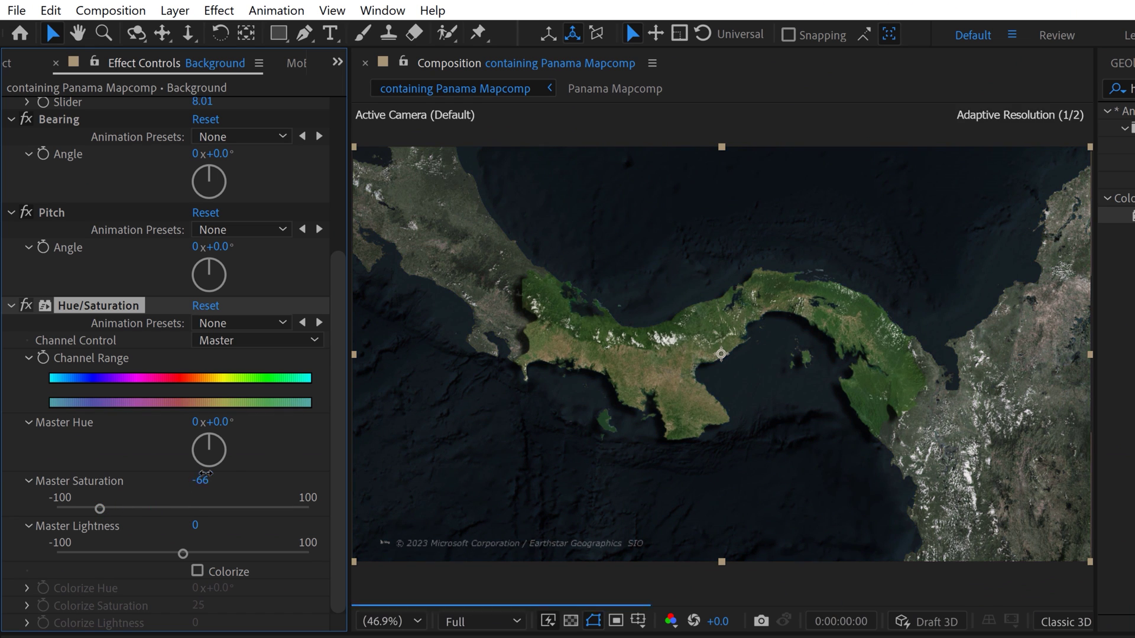
drag(205, 474, 205, 475)
drag(198, 525, 207, 524)
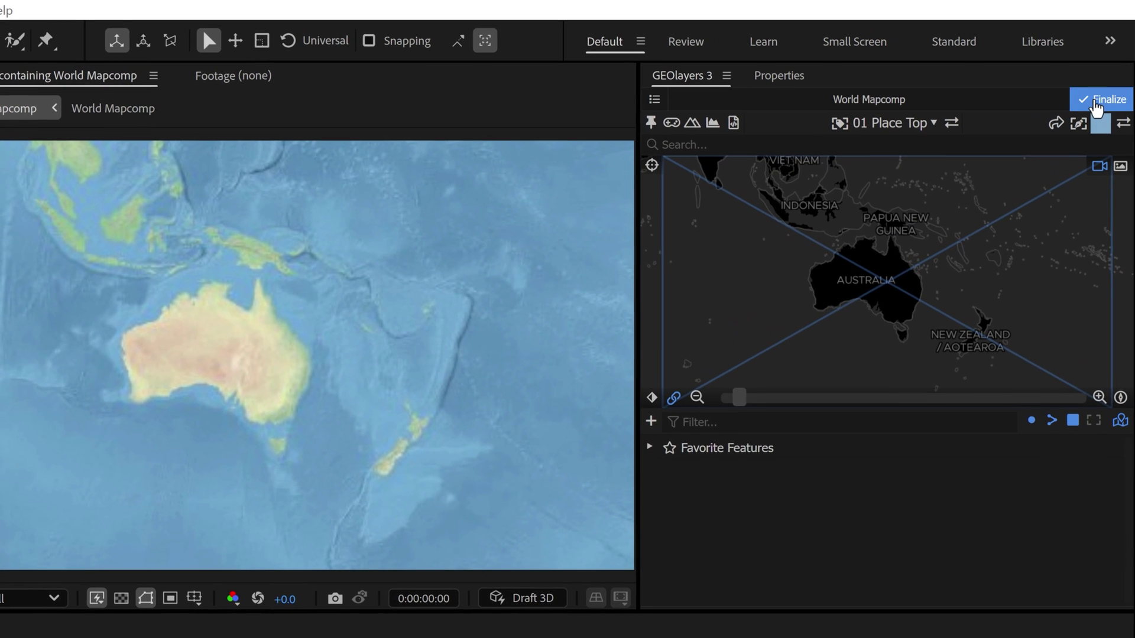
Finalize the World Mapcomp from the GEOlayers 3 panel
click(1096, 108)
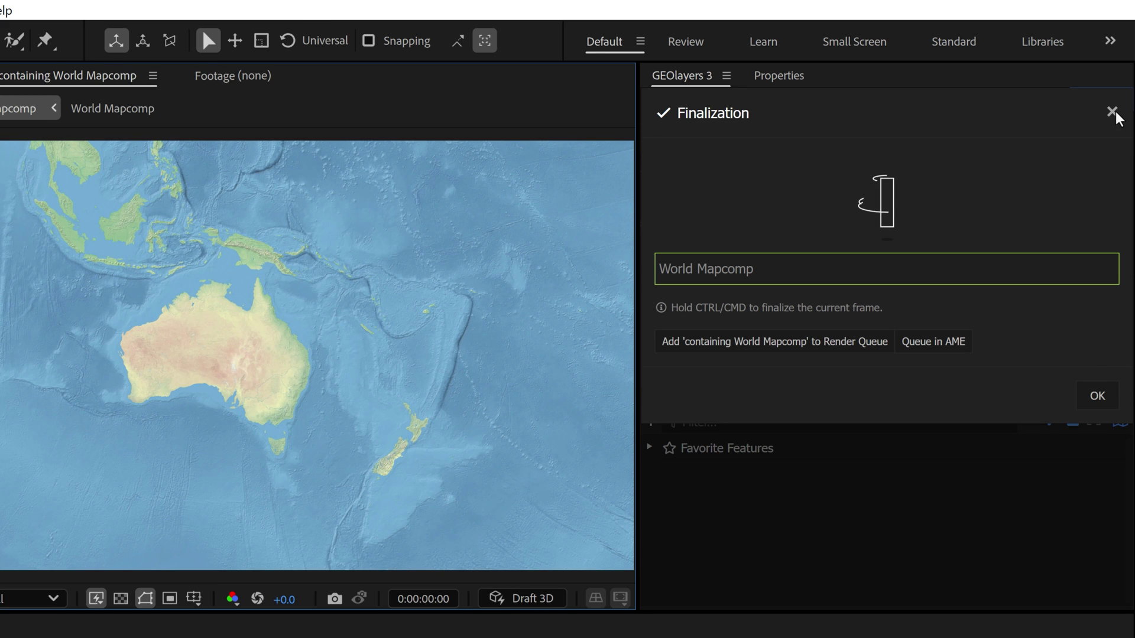
Close Finalization, open GEOlayers Preferences, and end the work area at 4 seconds
click(1097, 397)
click(726, 75)
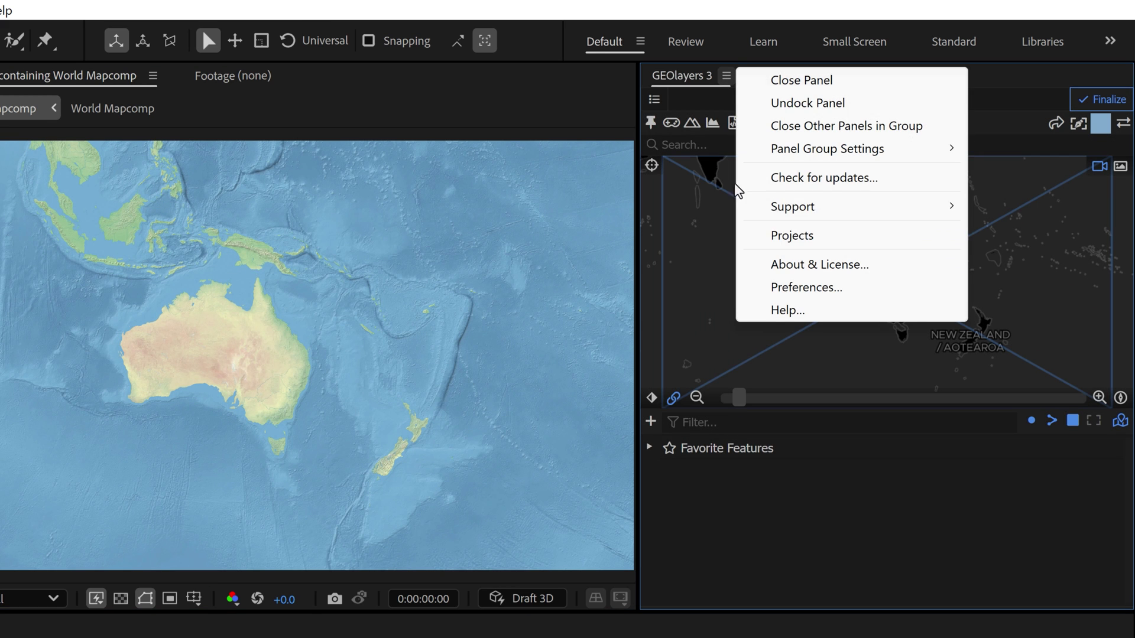
click(795, 291)
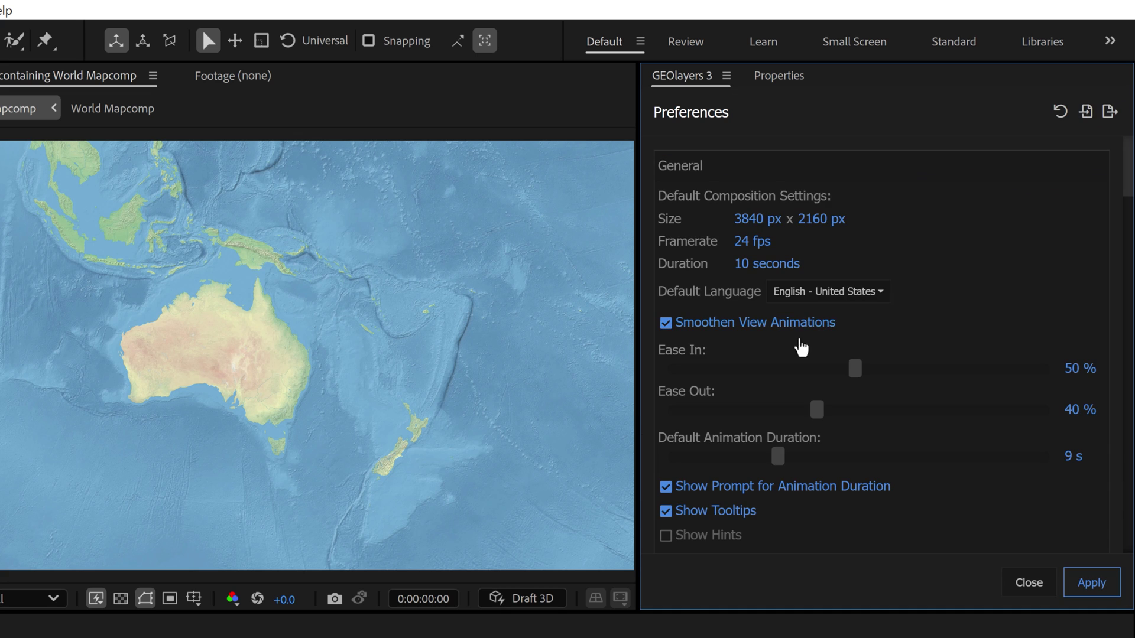
scroll(792, 384, down, 3)
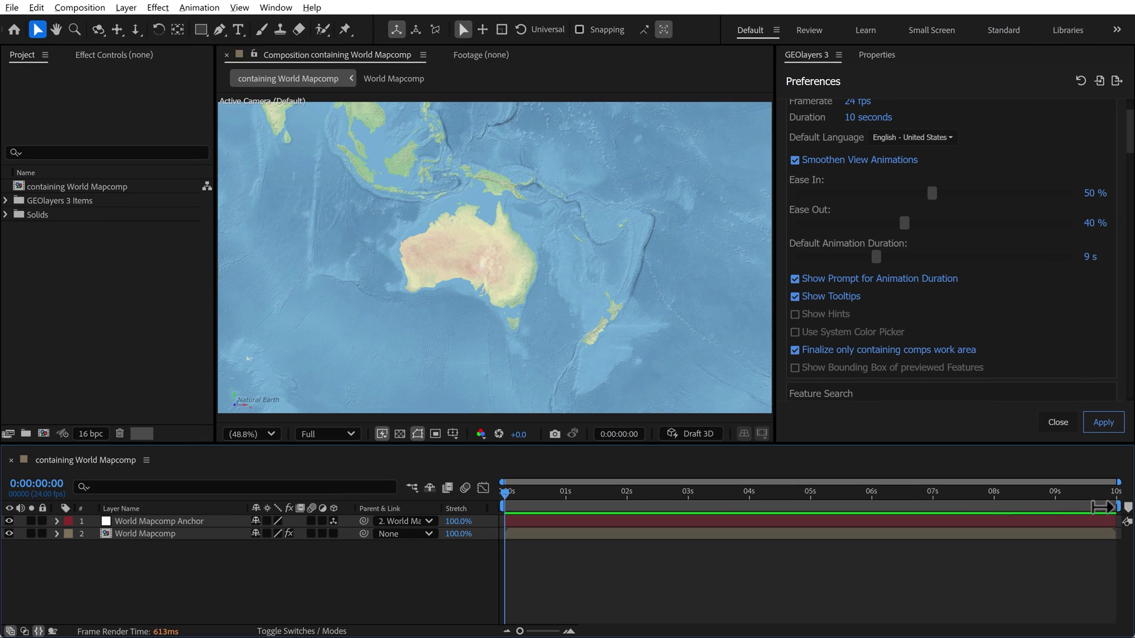
drag(1116, 505, 744, 506)
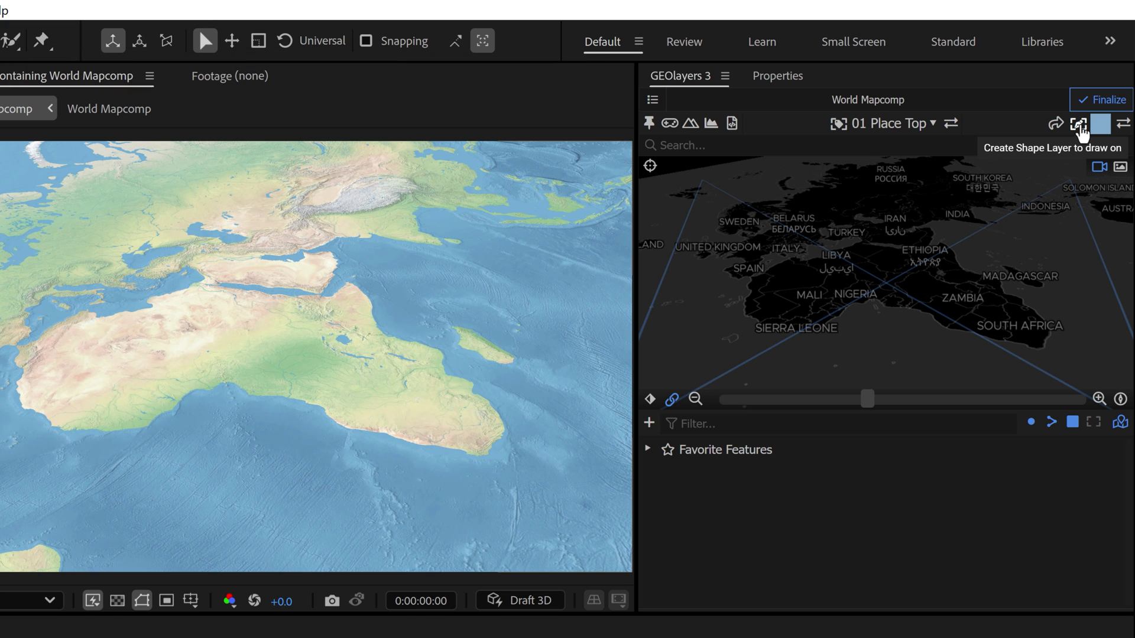
Draw a curved route shape down Africa's west coast, around the southern tip, and up the east coast
click(1079, 126)
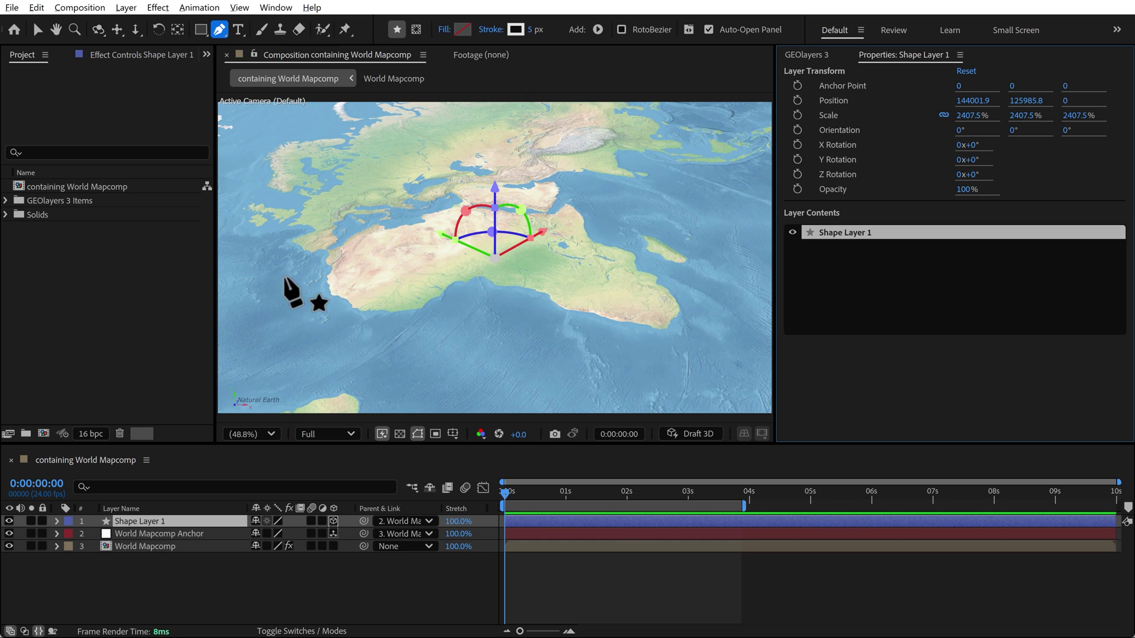
drag(314, 254, 334, 318)
drag(402, 325, 439, 317)
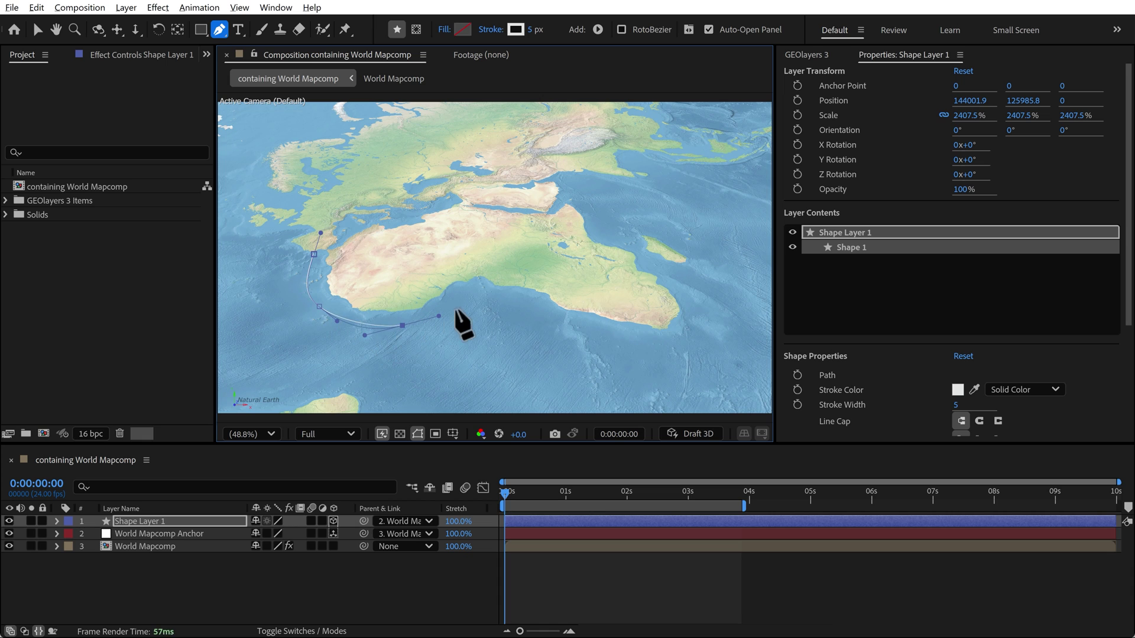
click(500, 302)
drag(574, 328, 614, 342)
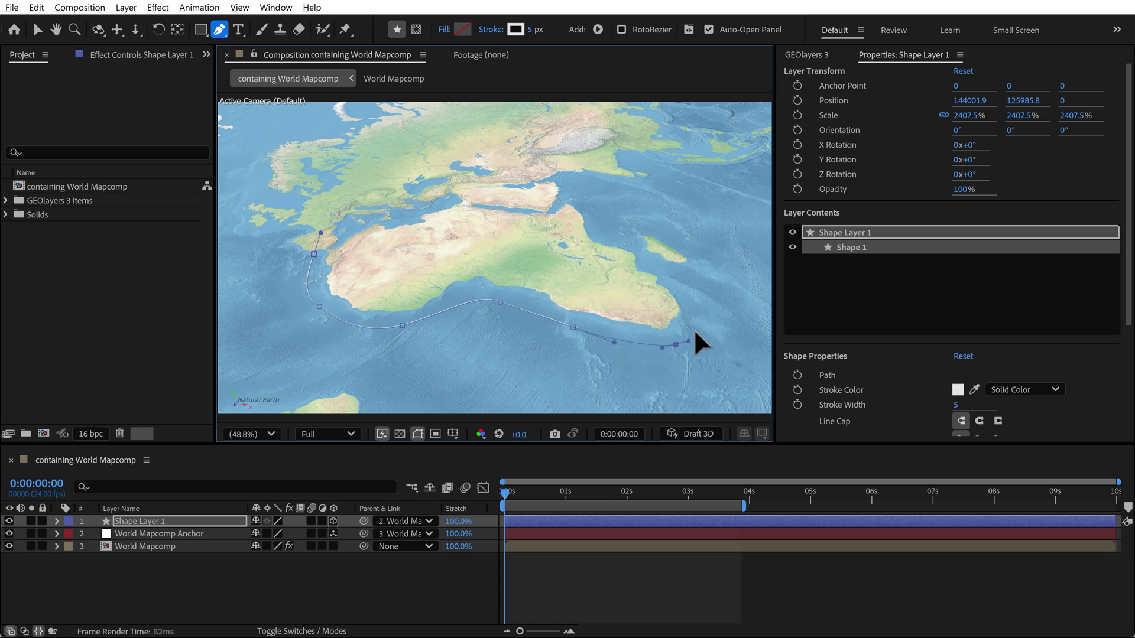
drag(696, 334, 698, 337)
drag(696, 289, 676, 277)
drag(632, 243, 627, 184)
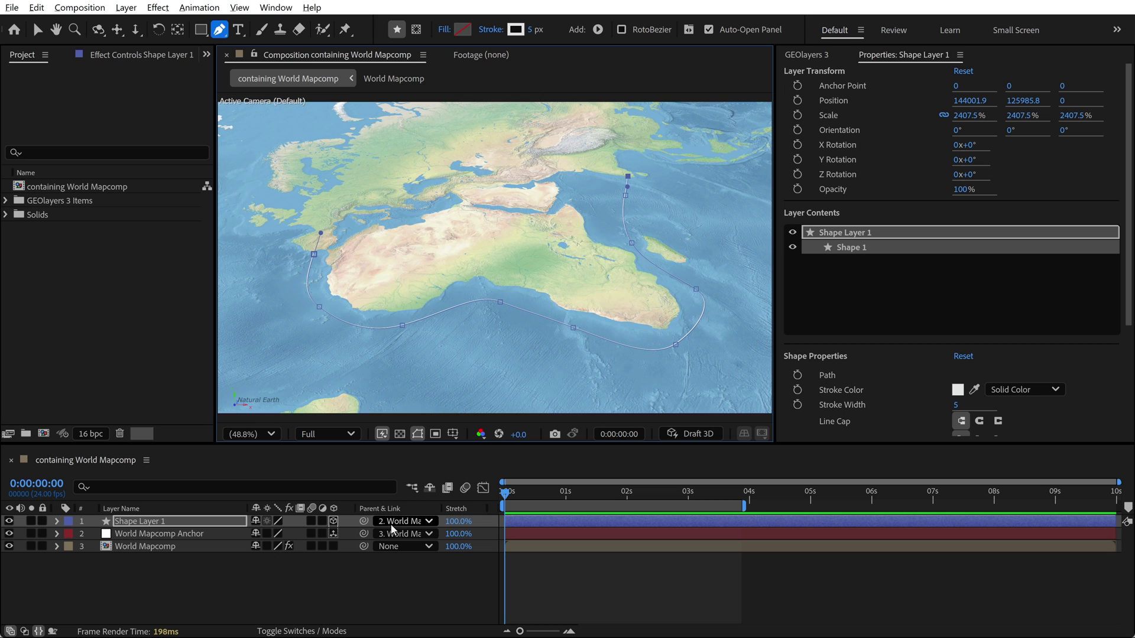
click(181, 559)
Reset the GEOlayers map preview to a flat top-down view and pan toward southern Africa
click(819, 56)
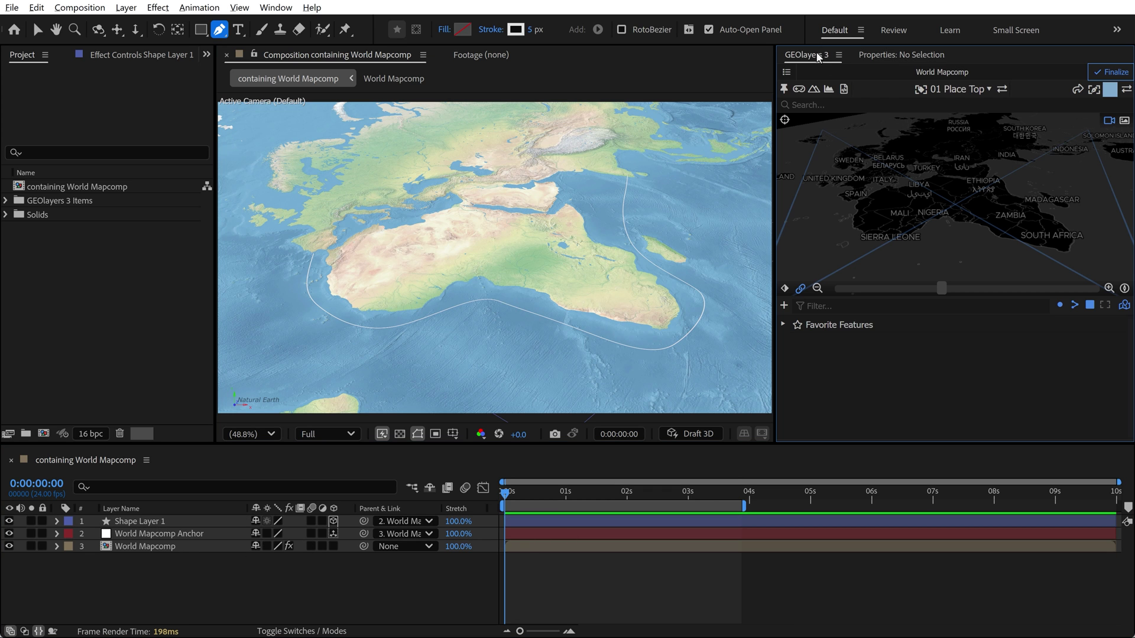
click(1124, 289)
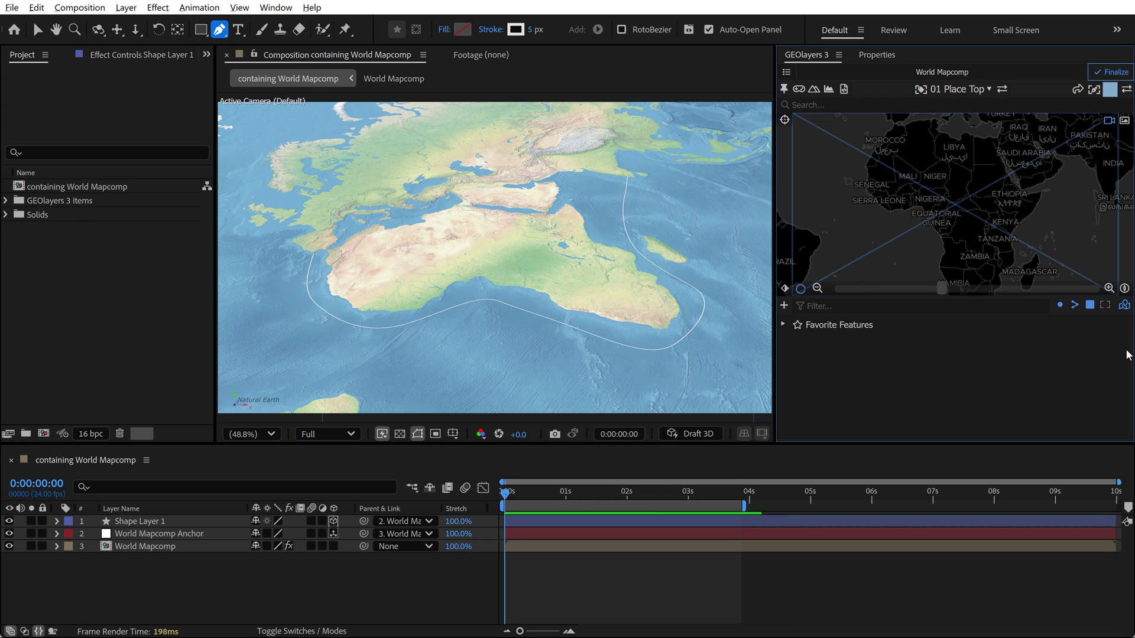
mouse_move(949, 232)
mouse_down()
mouse_move(964, 190)
mouse_move(939, 214)
mouse_up()
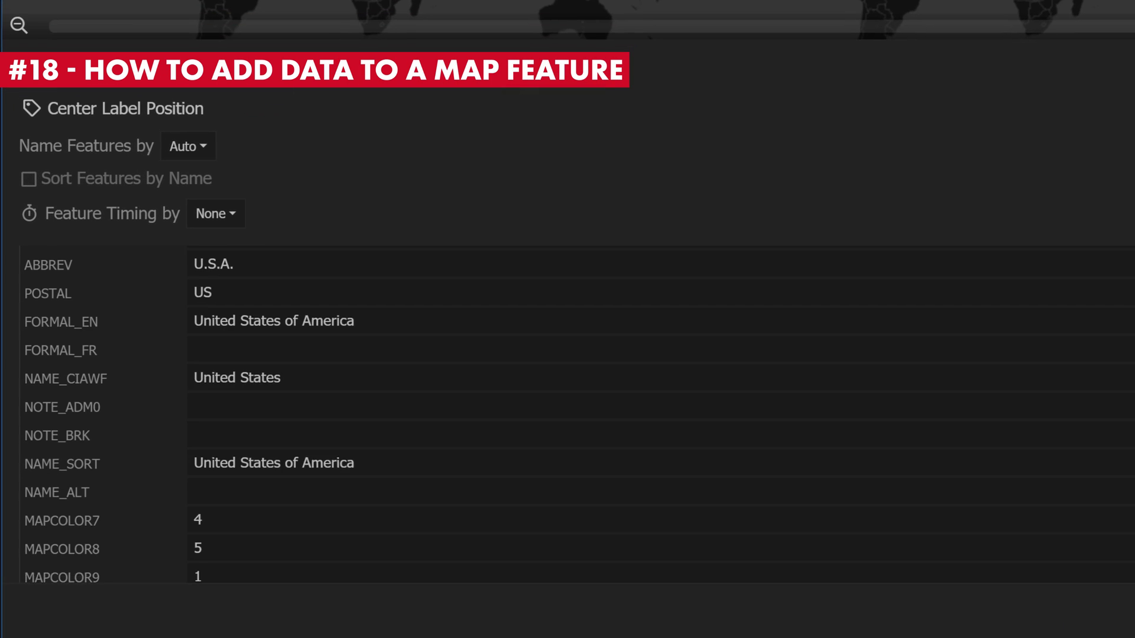
Export the feature's properties as 'United States of America Properties.csv'
scroll(544, 408, down, 2)
scroll(125, 354, down, 10)
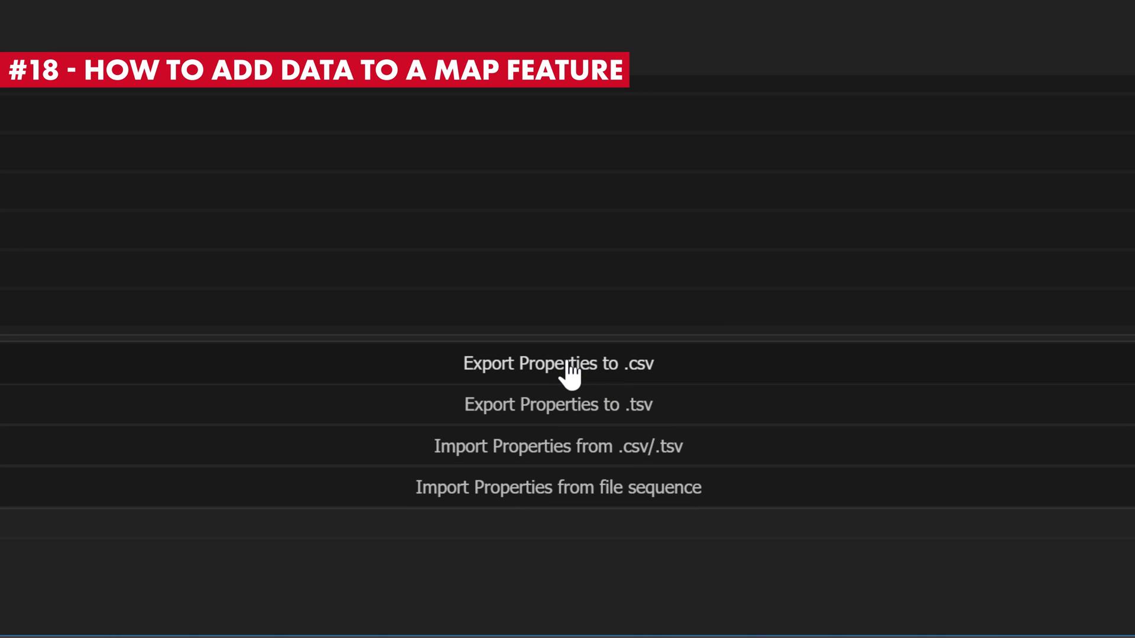
click(569, 370)
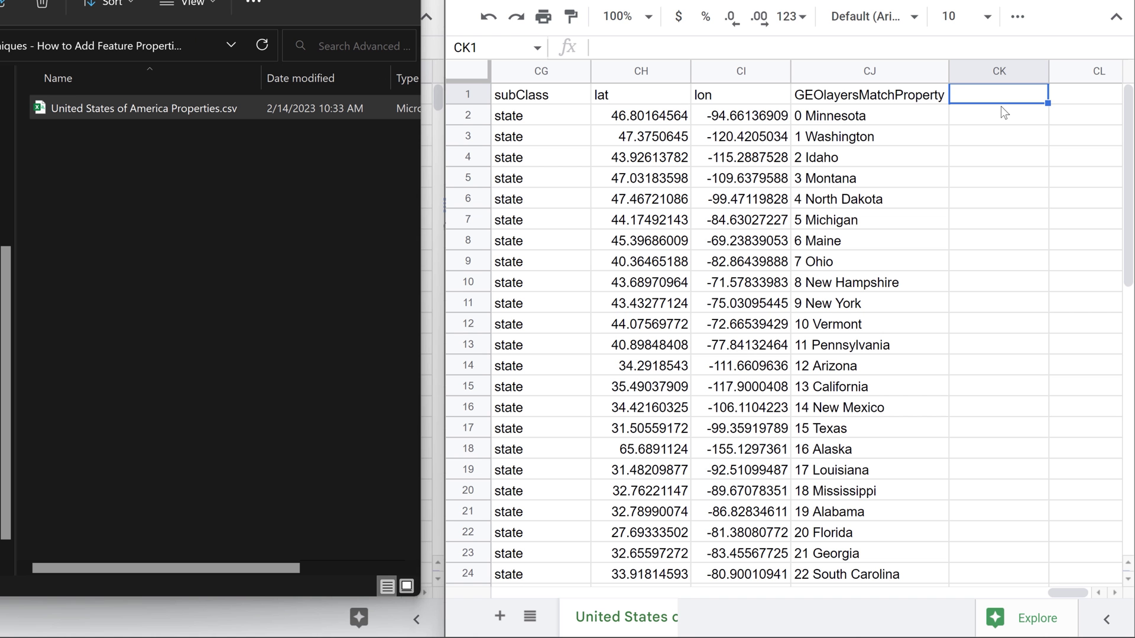
Add a 'Median Home Prices' header in CK1 and paste the median values from N2:N52 into CK2
text(Median)
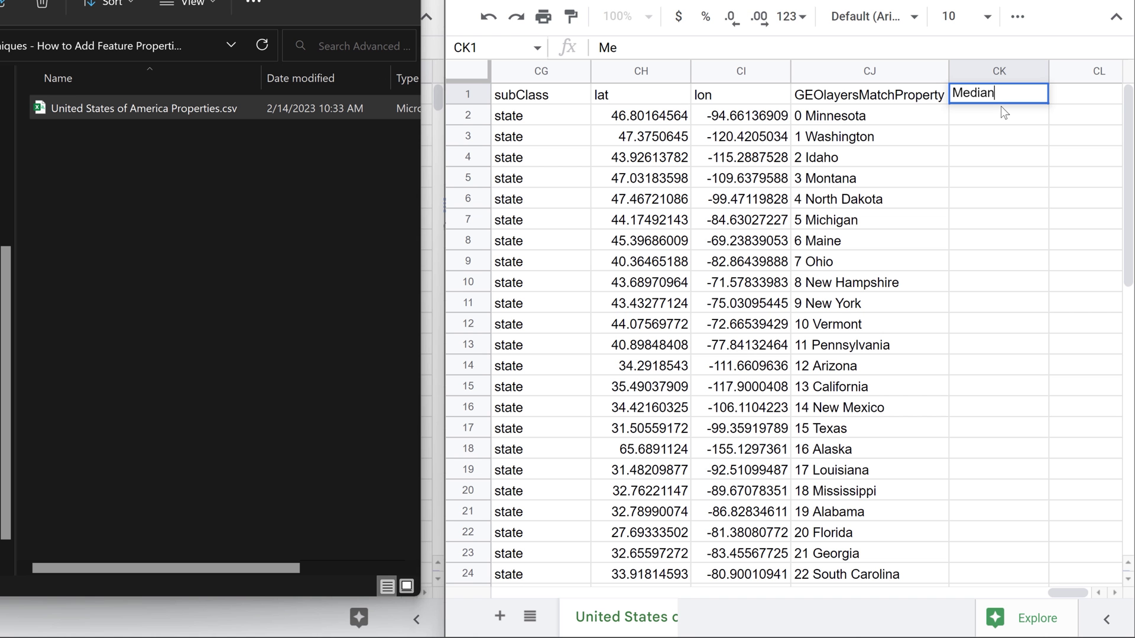
text( Home Prices)
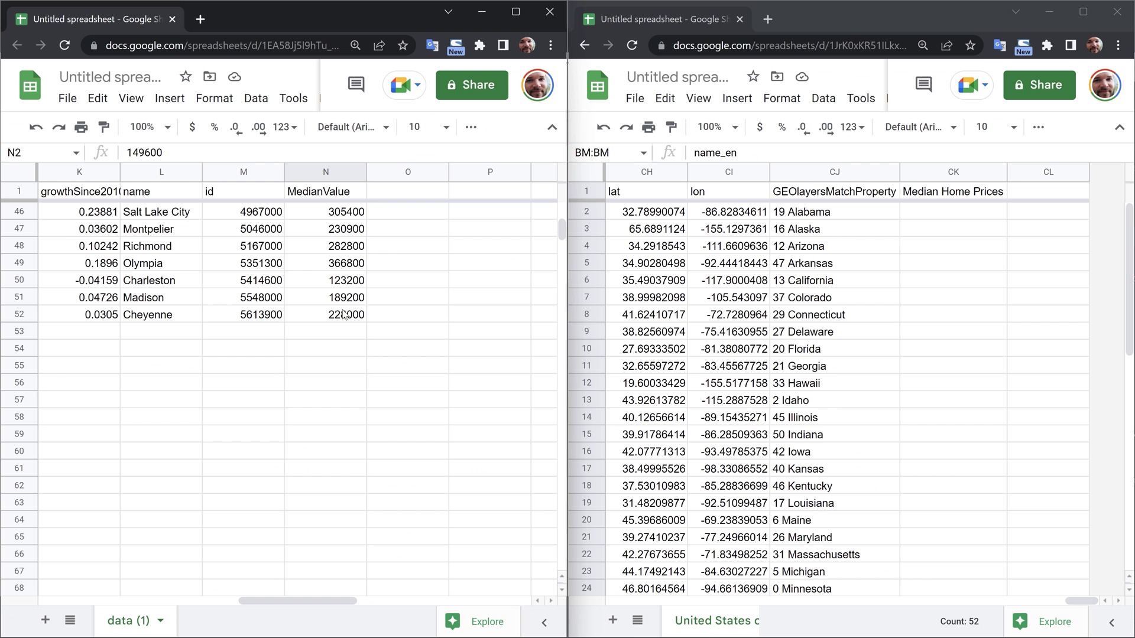
shift+click(344, 314)
key(ctrl+c)
click(953, 195)
click(940, 213)
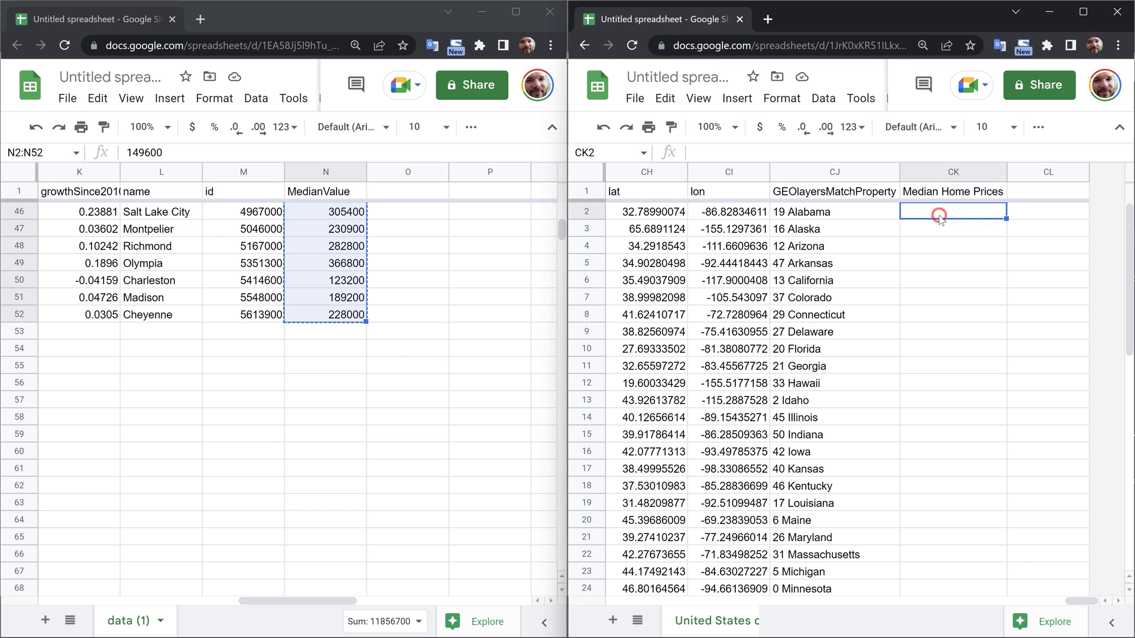
key(ctrl+v)
click(1042, 298)
Download the sheet as CSV and import it into the GEOlayers feature properties
mouse_move(706, 301)
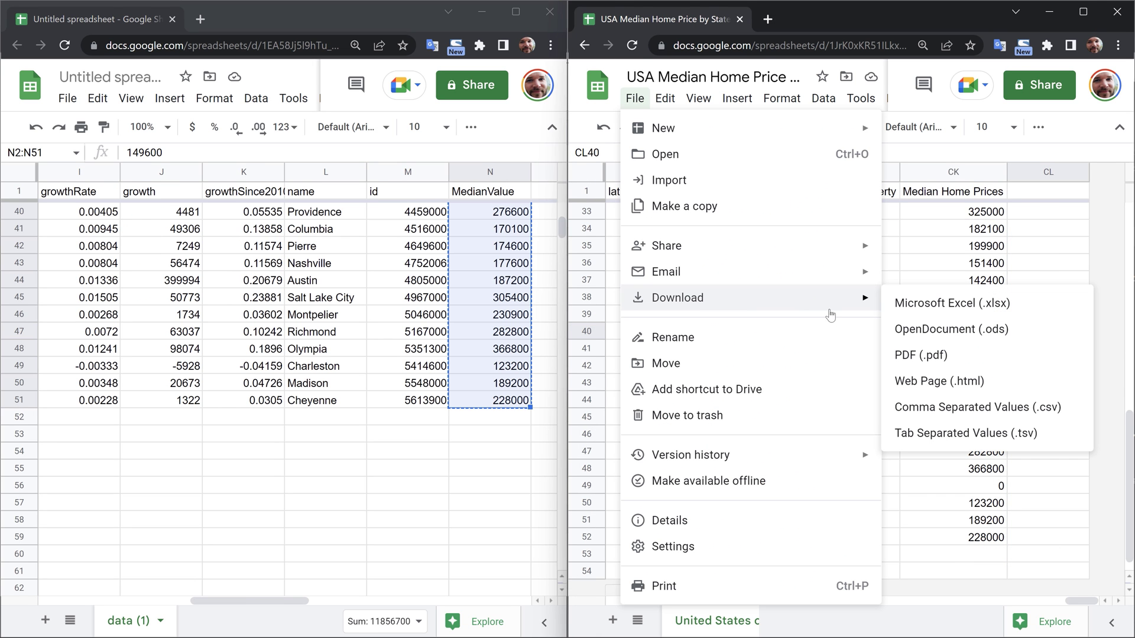
click(1081, 412)
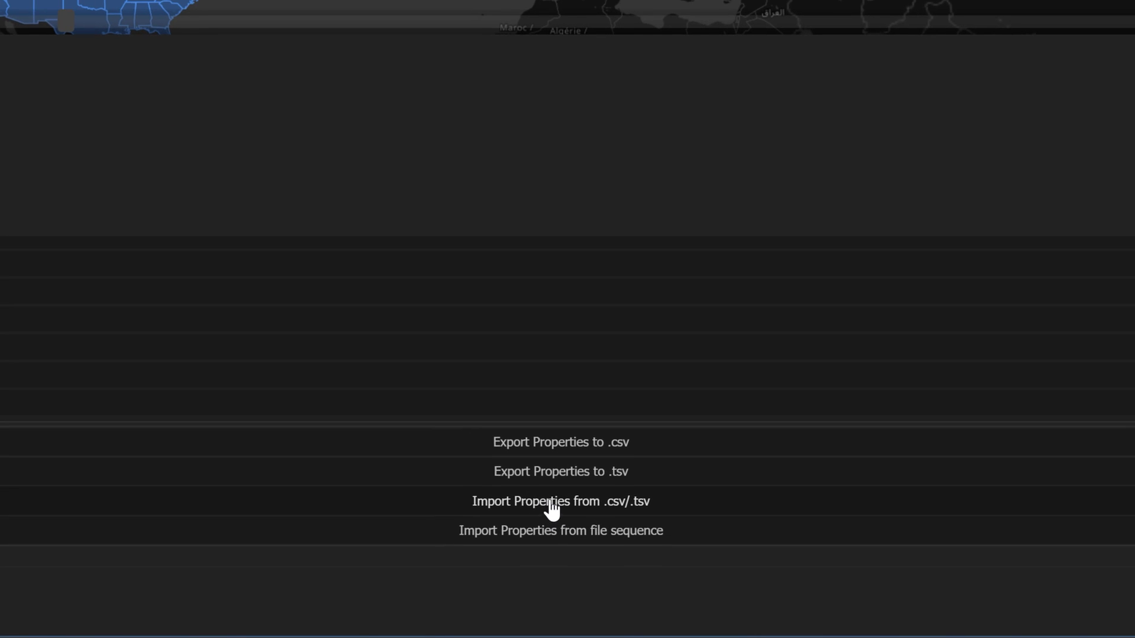
click(550, 503)
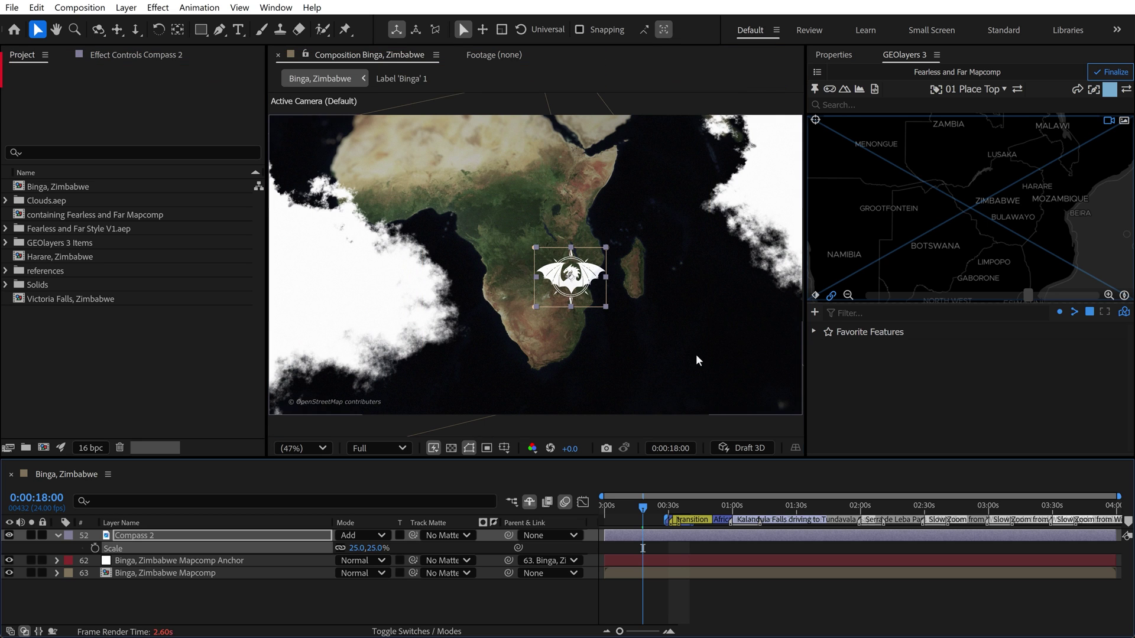
Move Compass 2 to the lower right and reveal rotation for it and the Mapcomp Anchor
drag(600, 295, 752, 382)
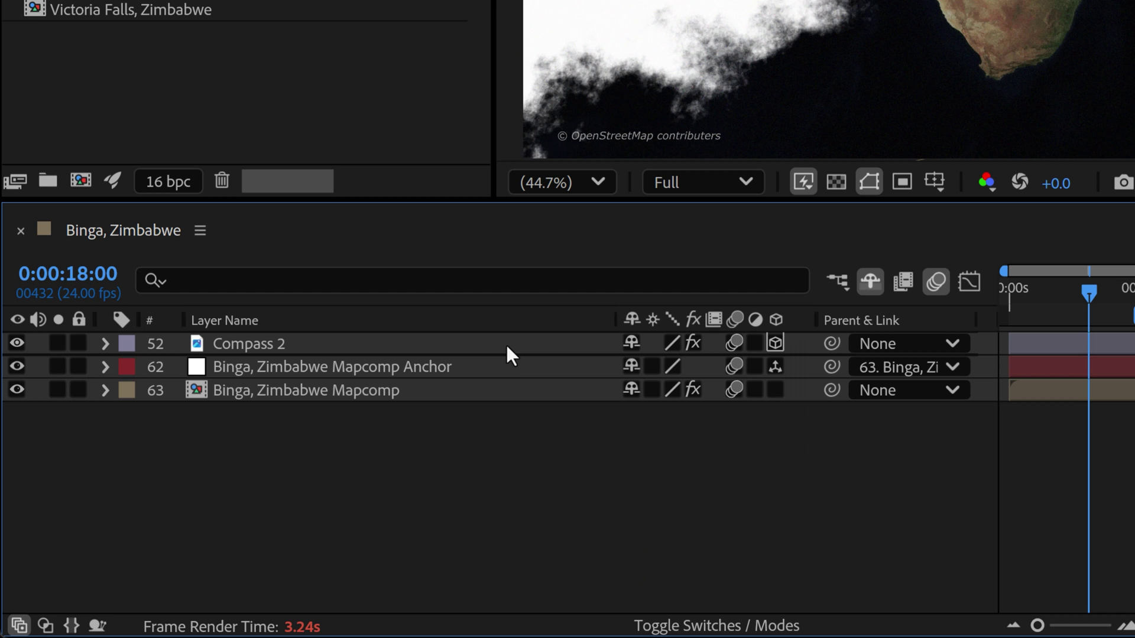
click(272, 535)
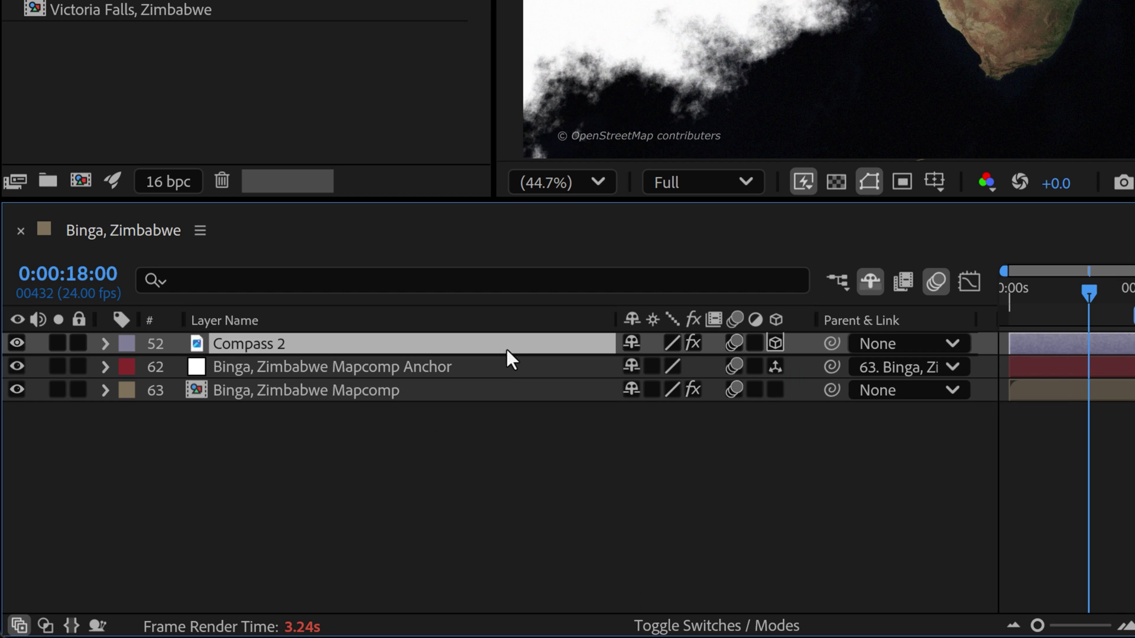
shift+click(506, 367)
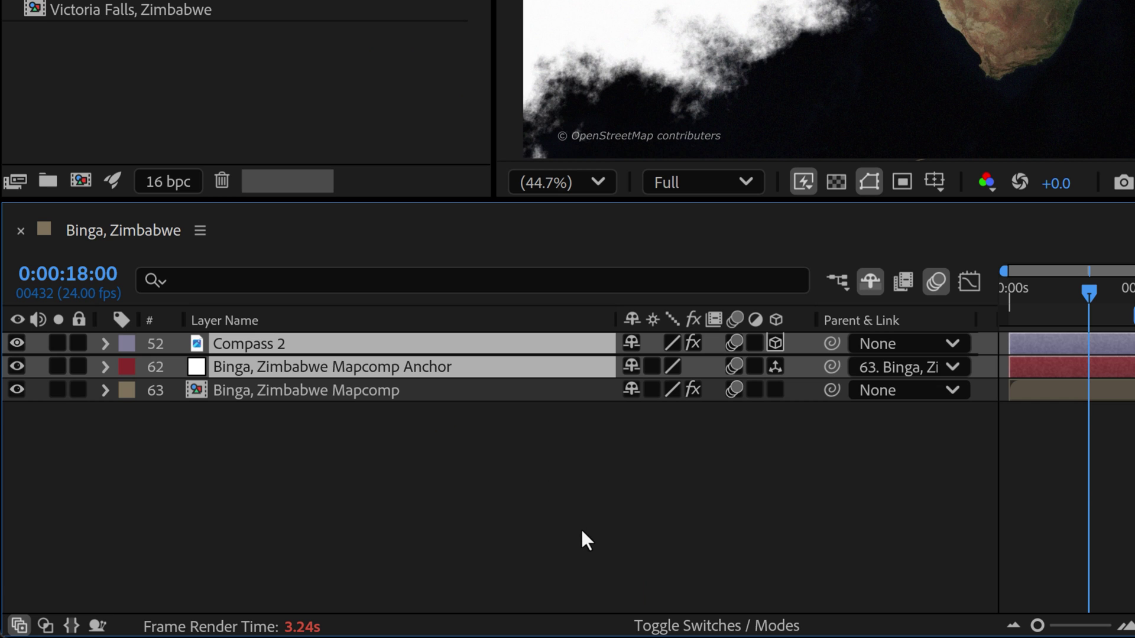
key(r)
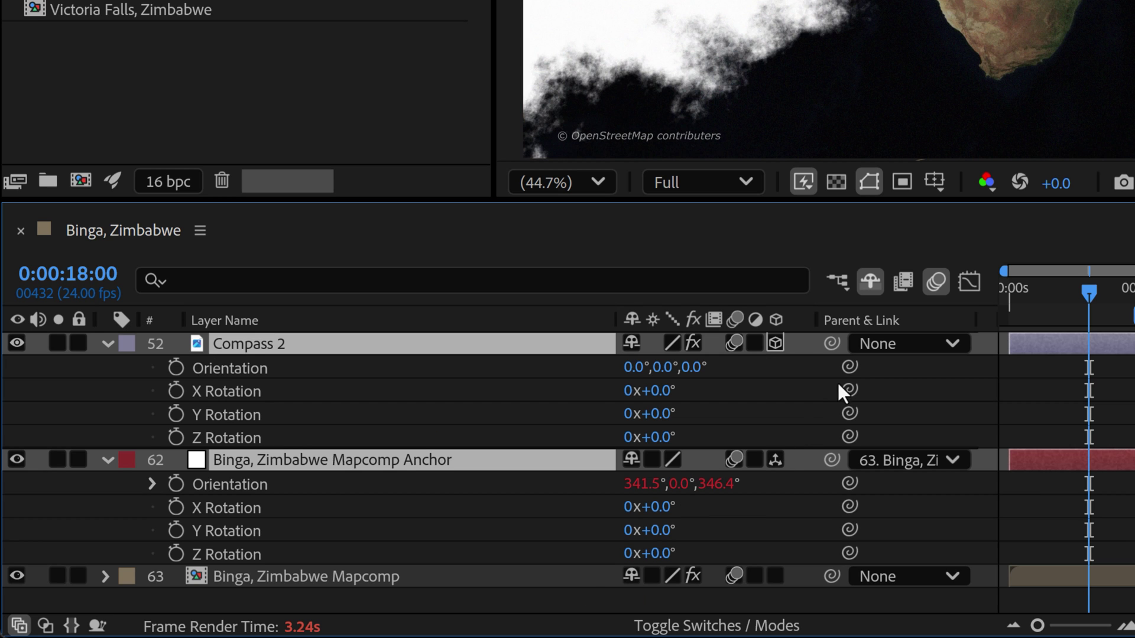
Link Compass Orientation to the anchor's Orientation and tilt the map to show Europe above Africa
drag(849, 367, 309, 489)
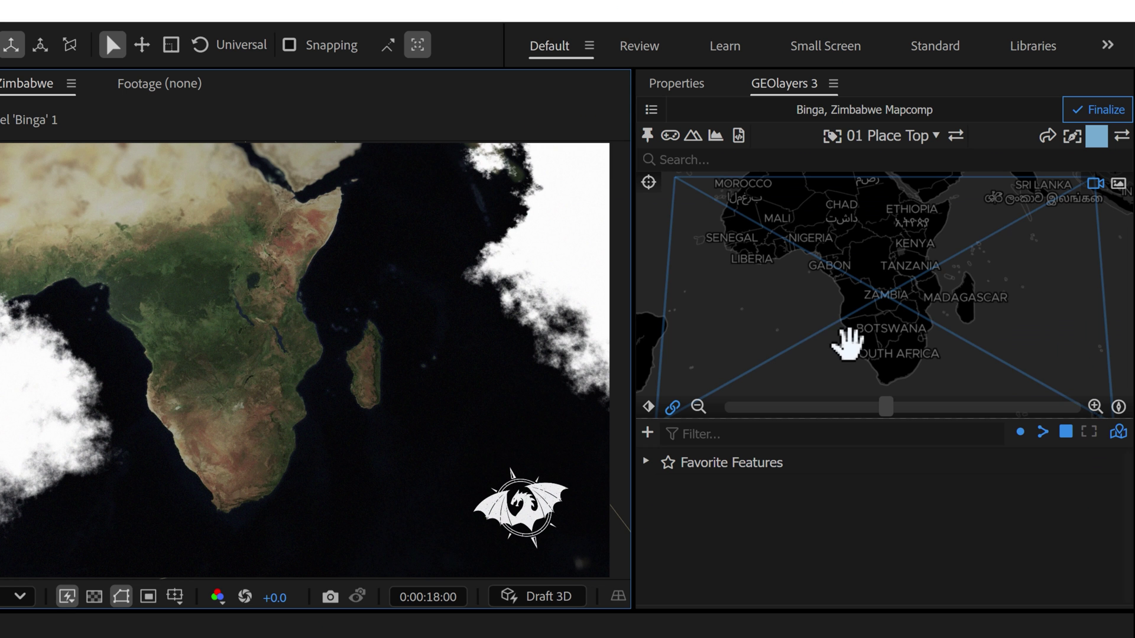
drag(889, 359, 834, 349)
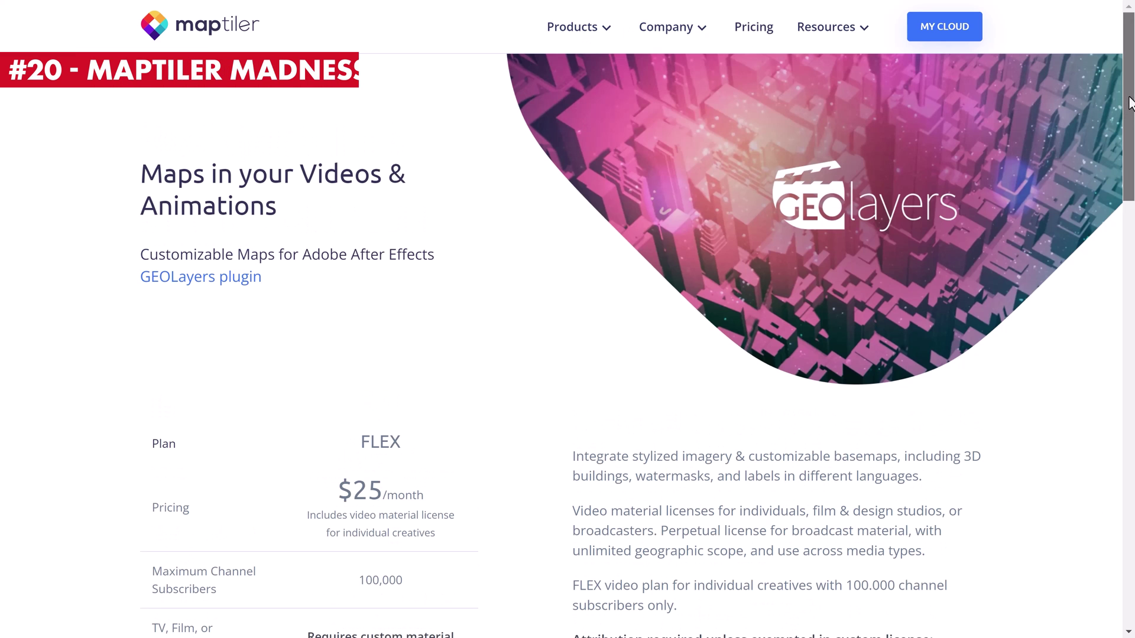
drag(1130, 102, 1132, 177)
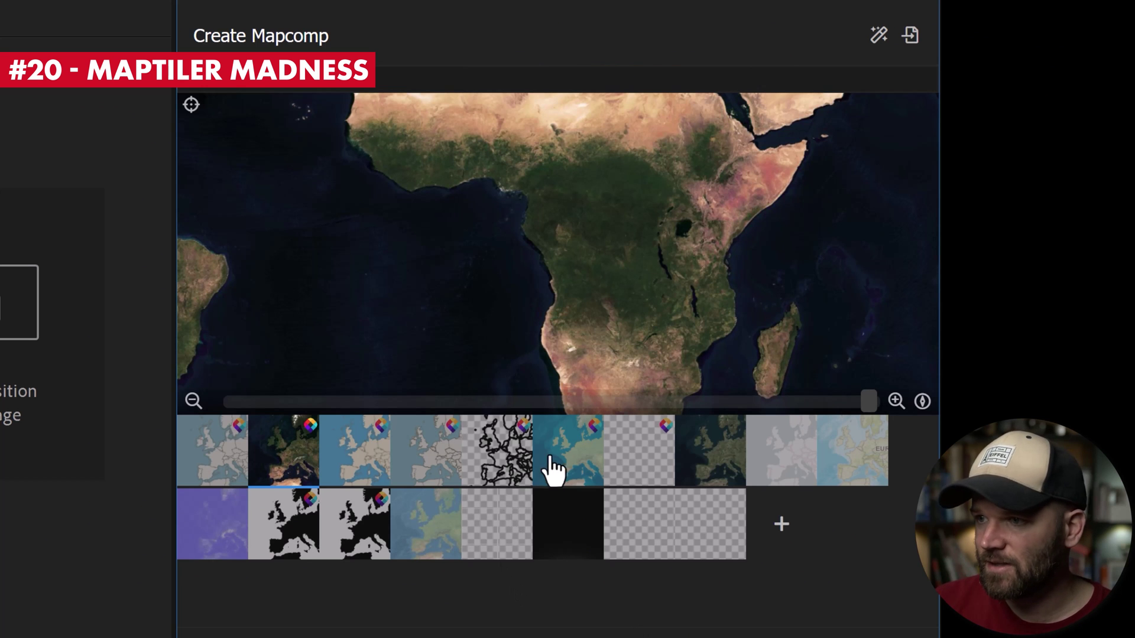
Apply the Natural Earth style and scroll through the Mapcomp Imagery Contents layer list
click(574, 464)
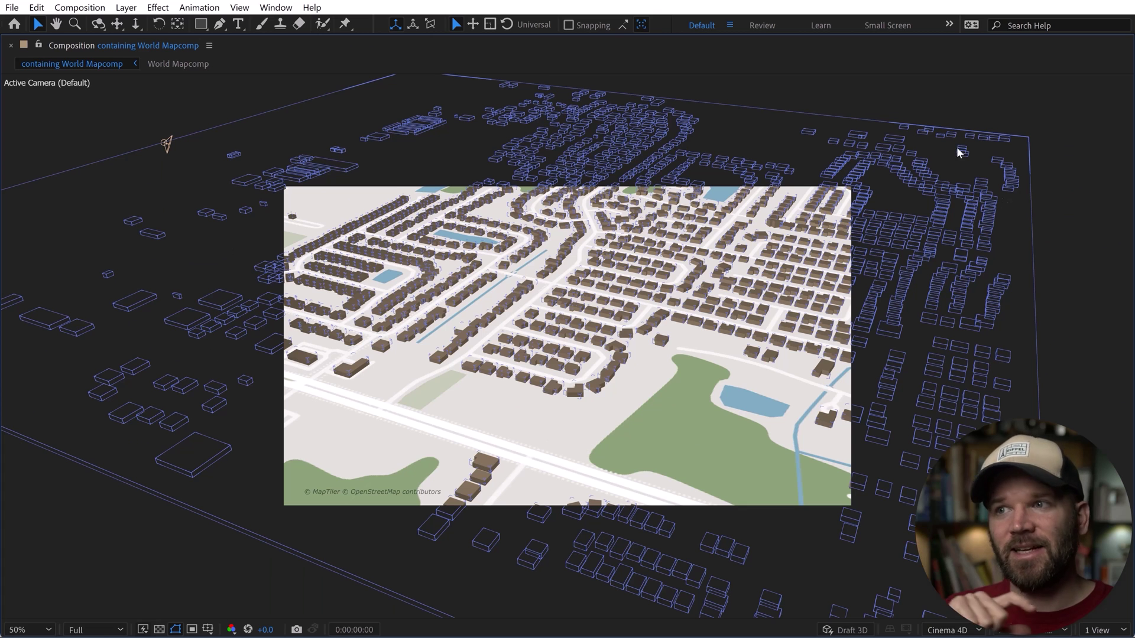
key(grave)
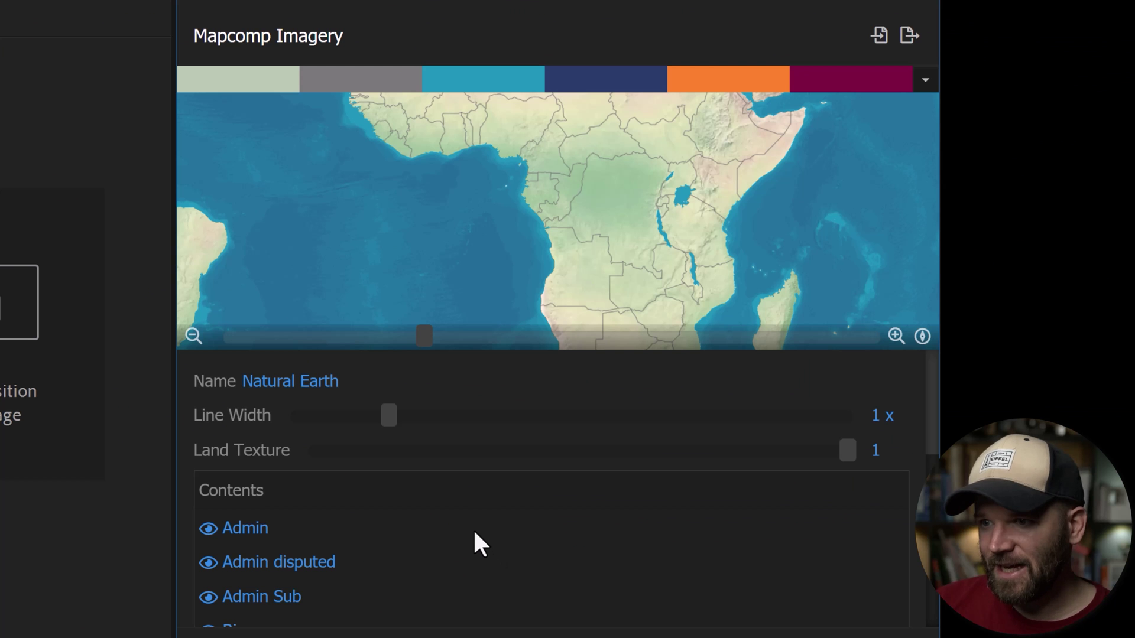
scroll(473, 532, down, 3)
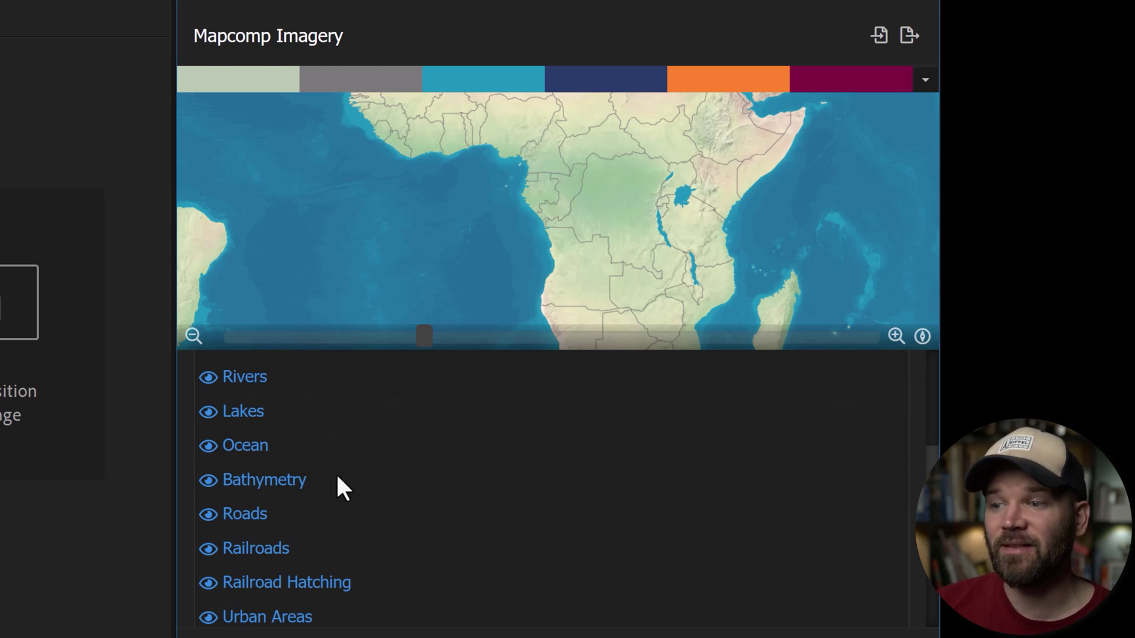
scroll(507, 531, down, 2)
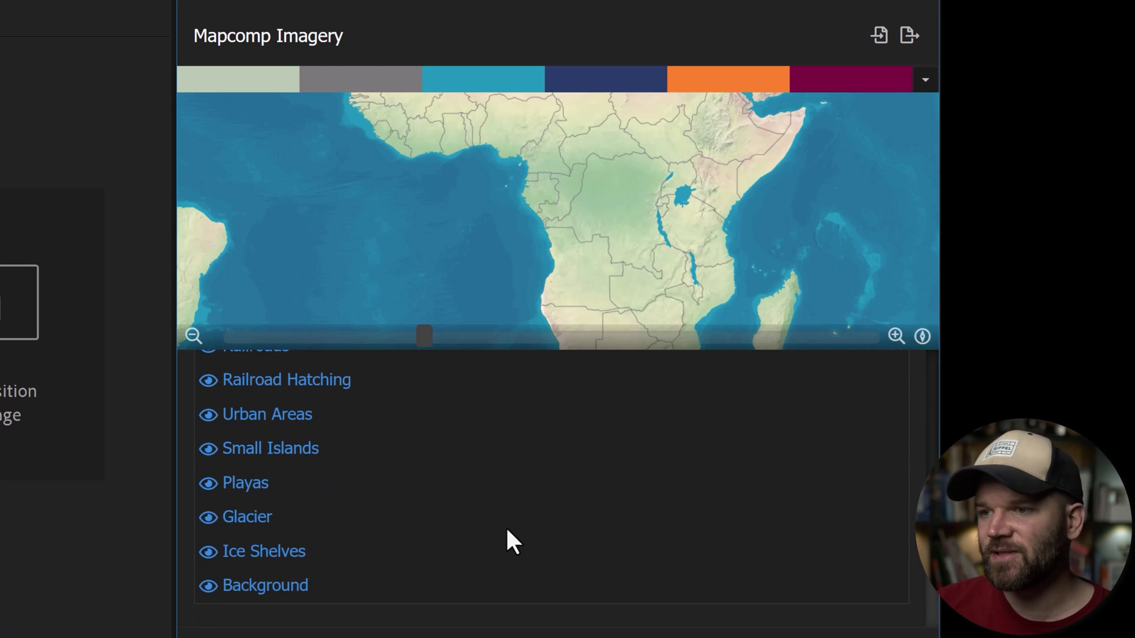